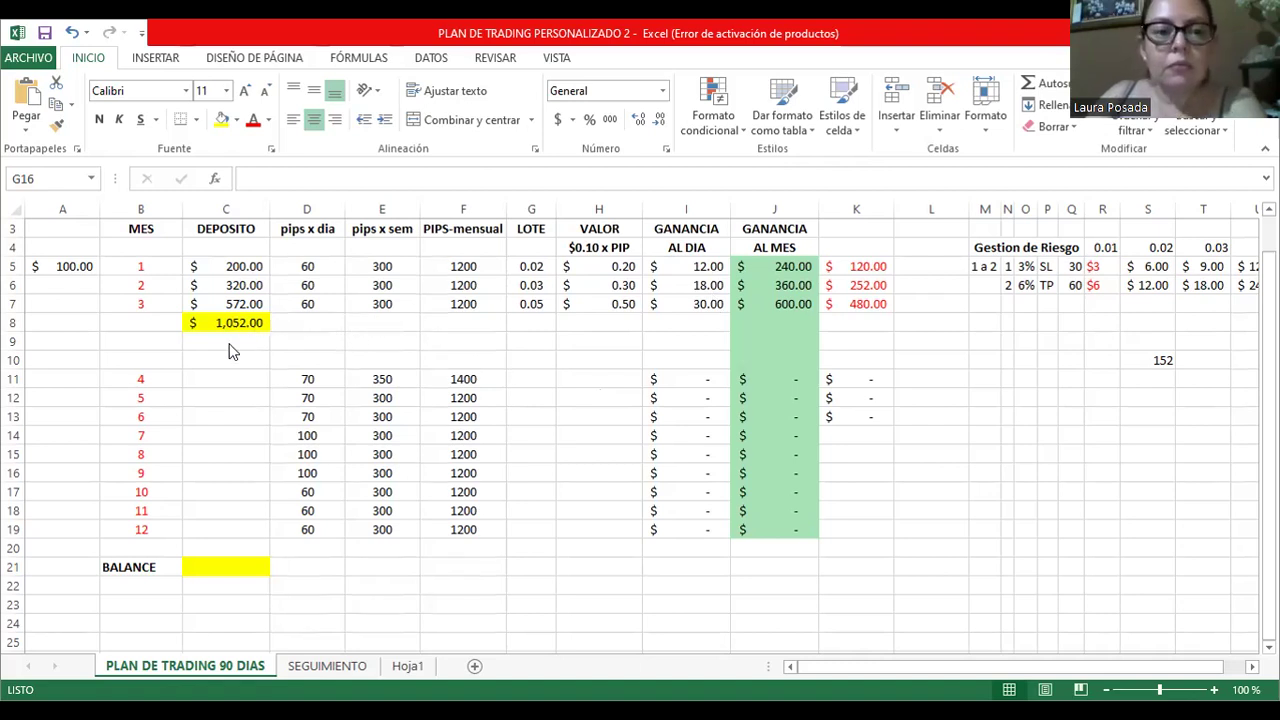
Examine the starting amount in A5 and the month 1 row from its deposit through pips, lot, pip value and profits to column K.
{"action": "left_click", "coordinate": [224, 266]}
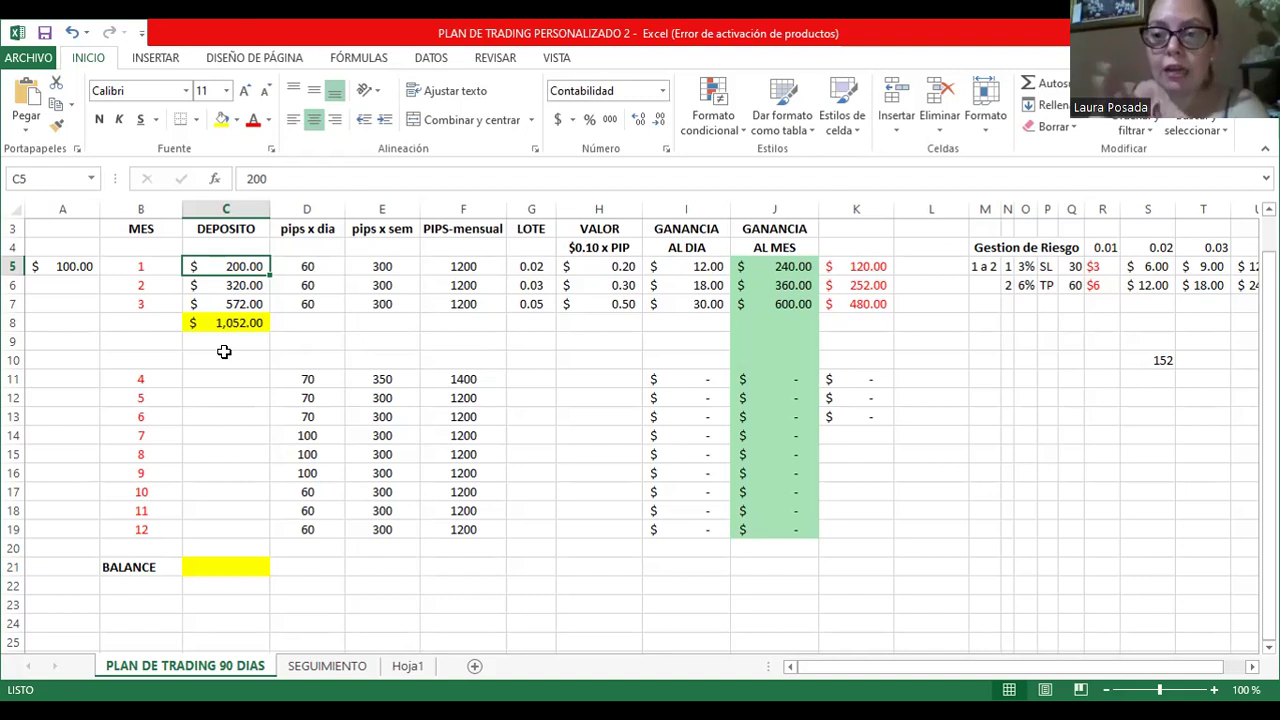
{"action": "left_click", "coordinate": [80, 265]}
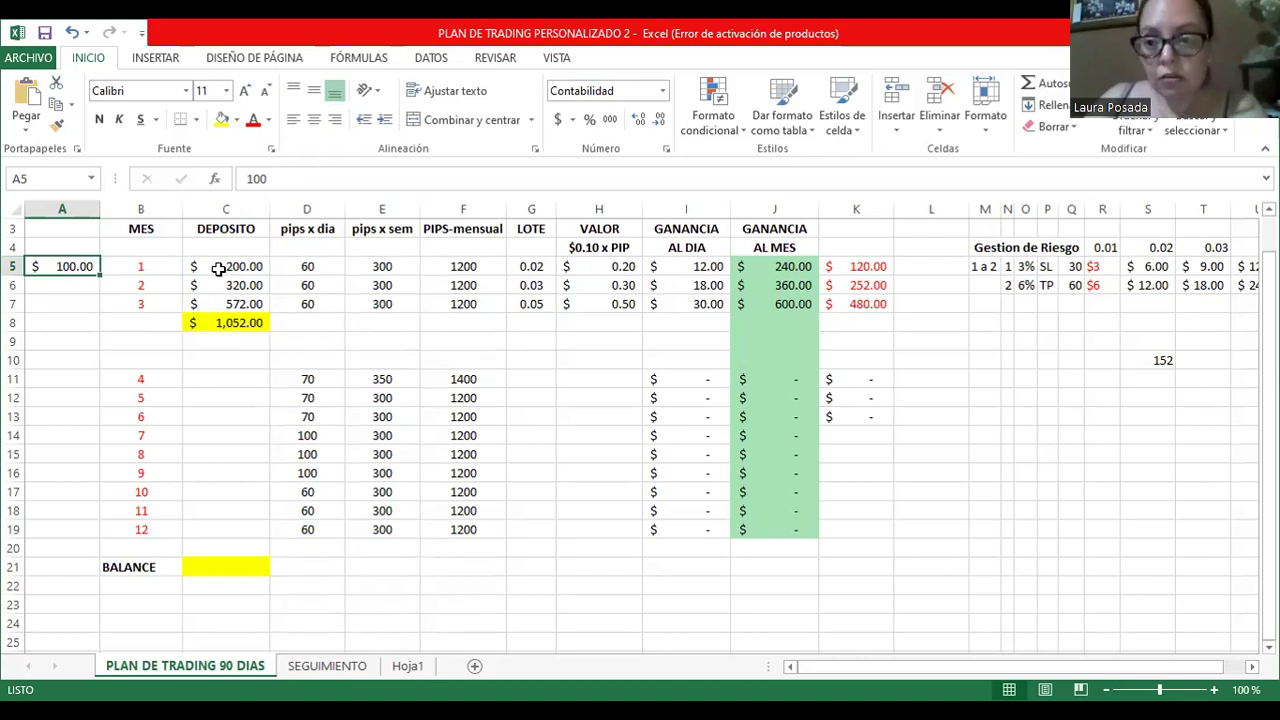
{"action": "left_click", "coordinate": [215, 268]}
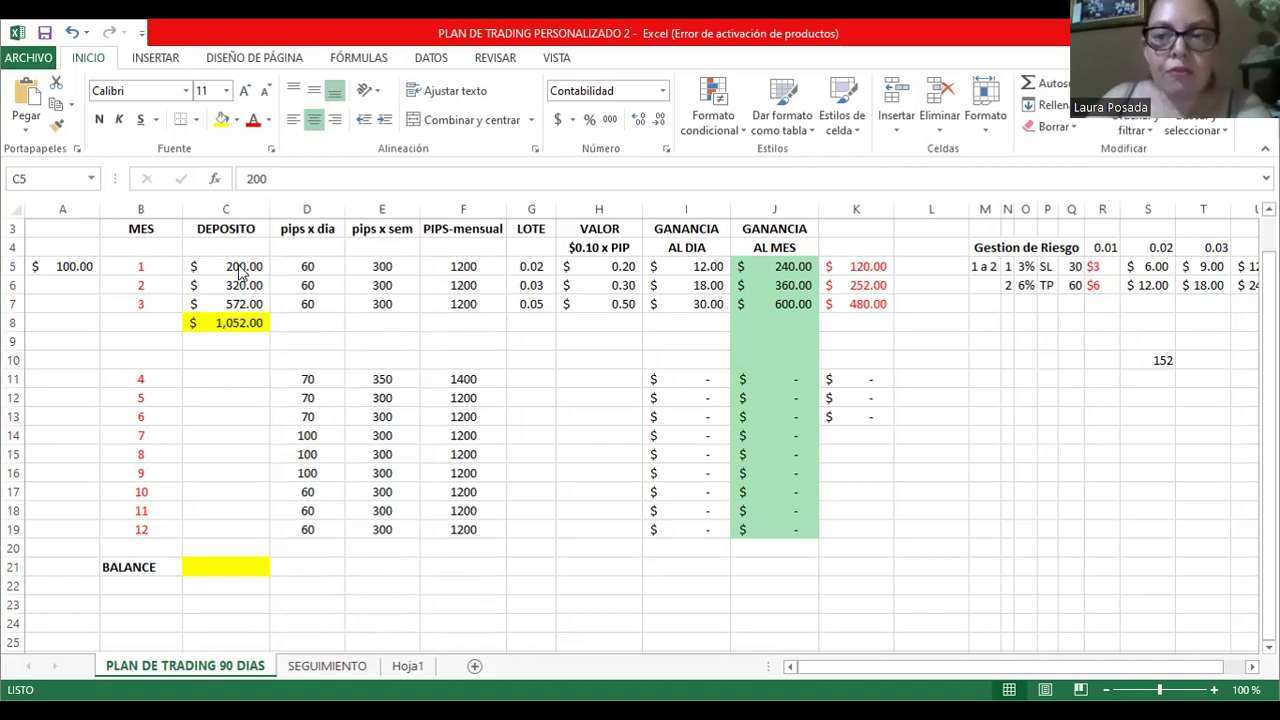
{"action": "left_click", "coordinate": [240, 270]}
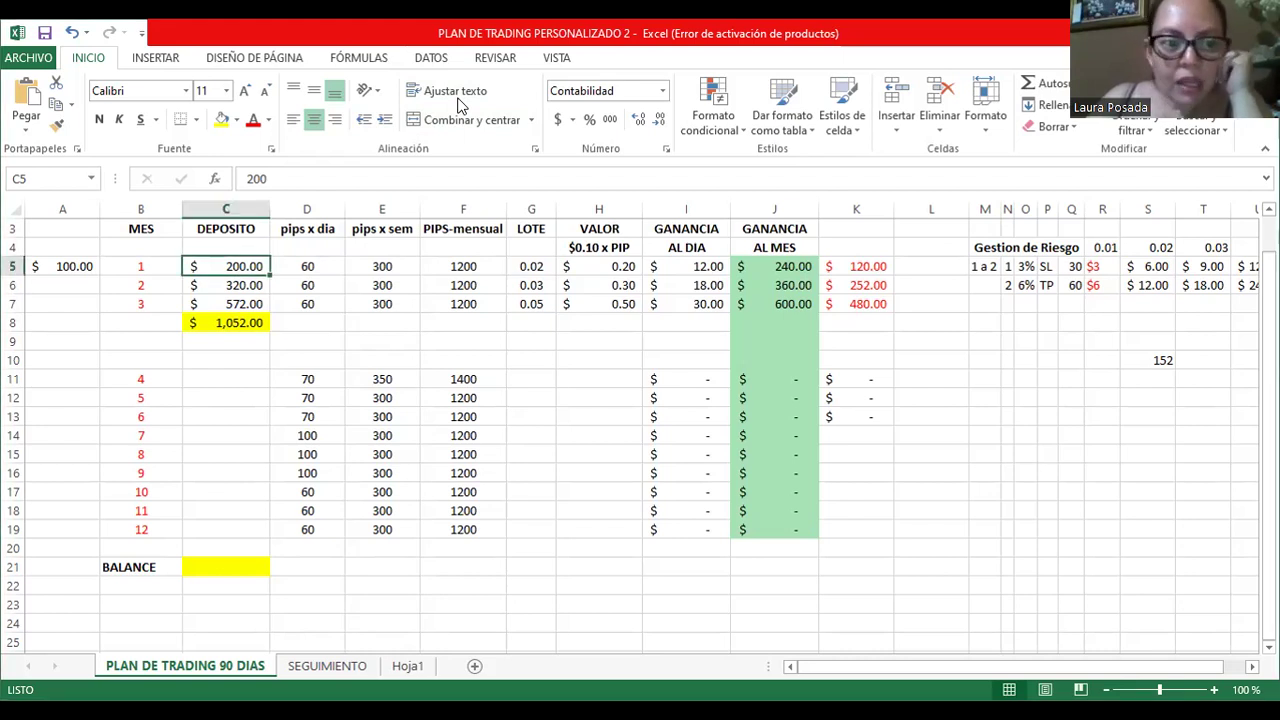
{"action": "left_click", "coordinate": [235, 270]}
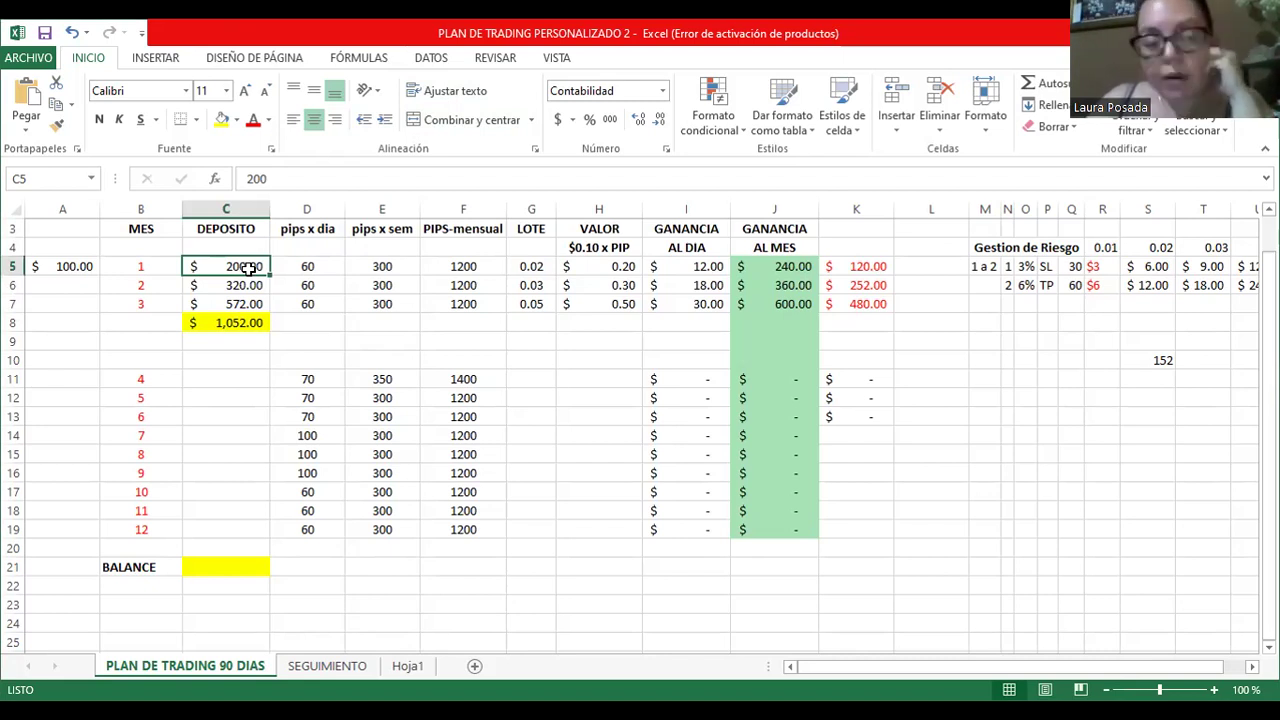
{"action": "left_click", "coordinate": [305, 268]}
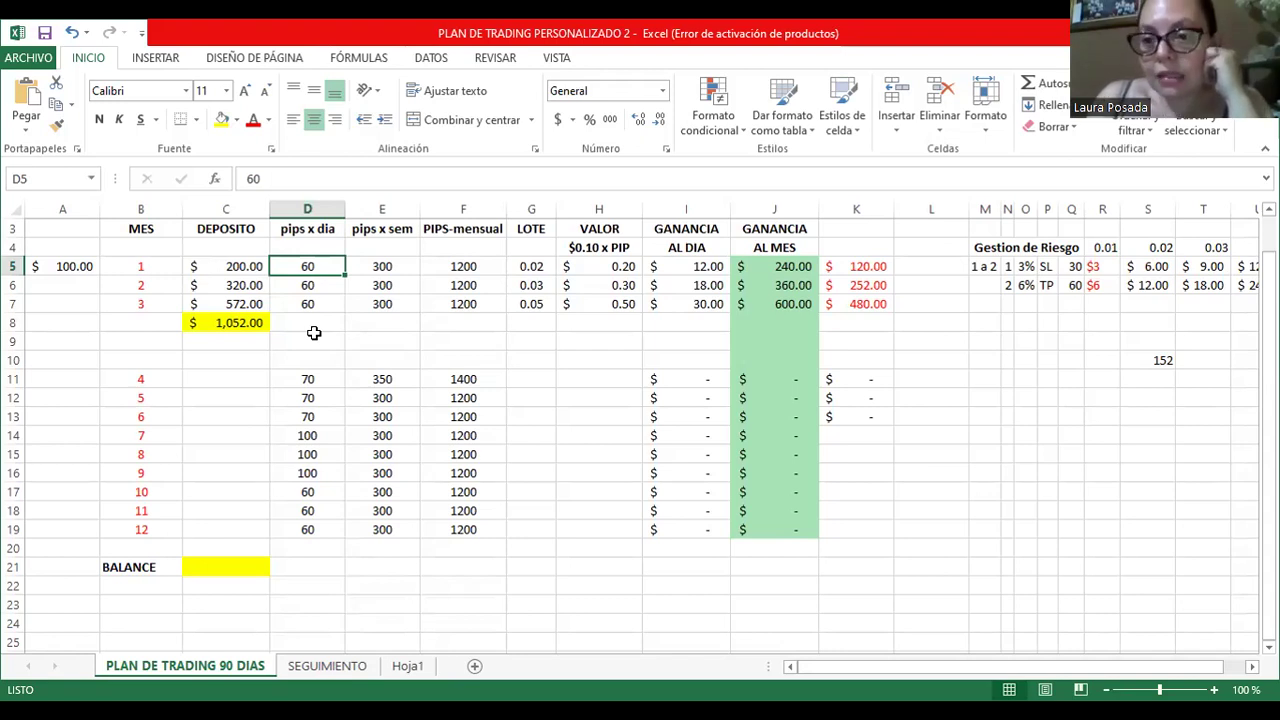
{"action": "key", "text": "Right"}
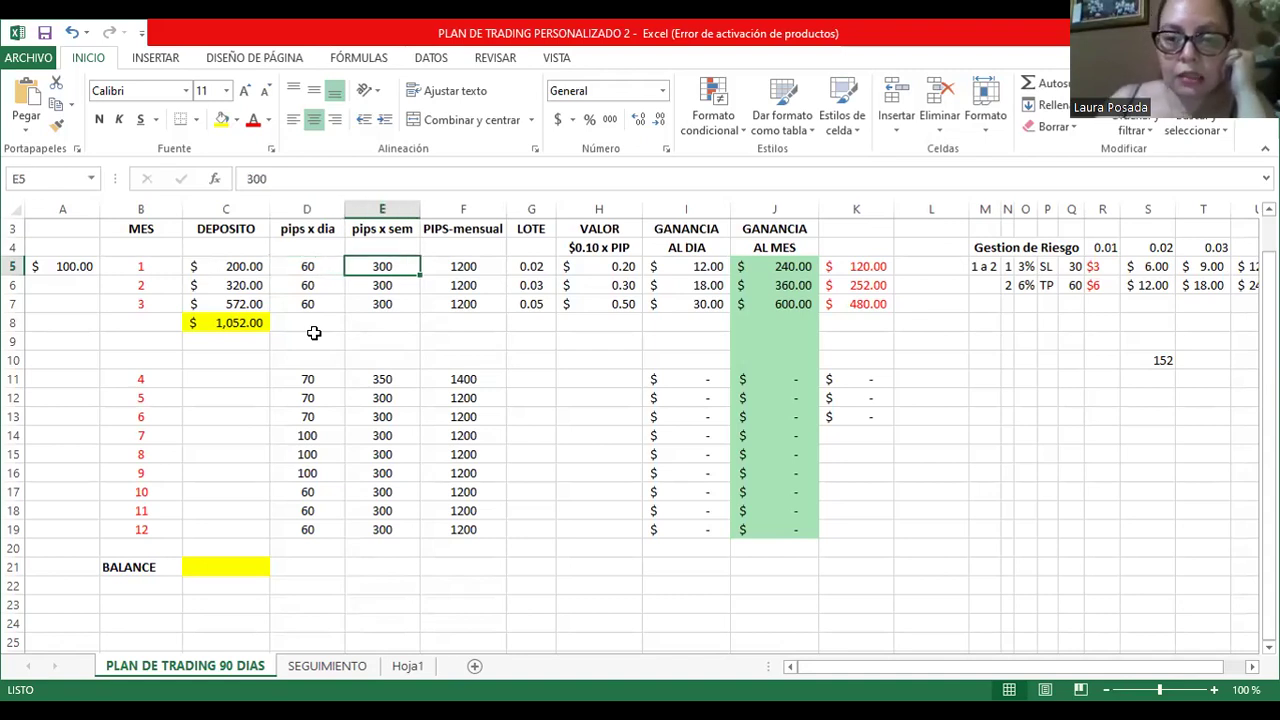
{"action": "key", "text": "Right"}
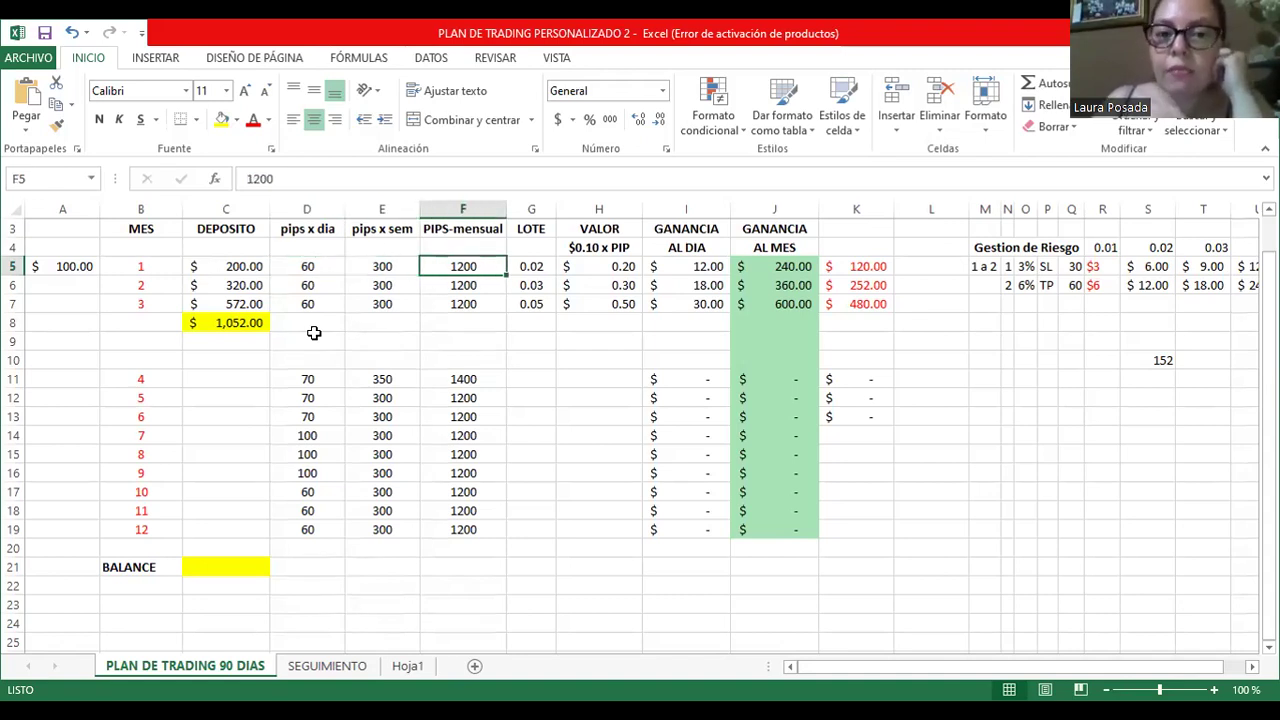
{"action": "key", "text": "Right"}
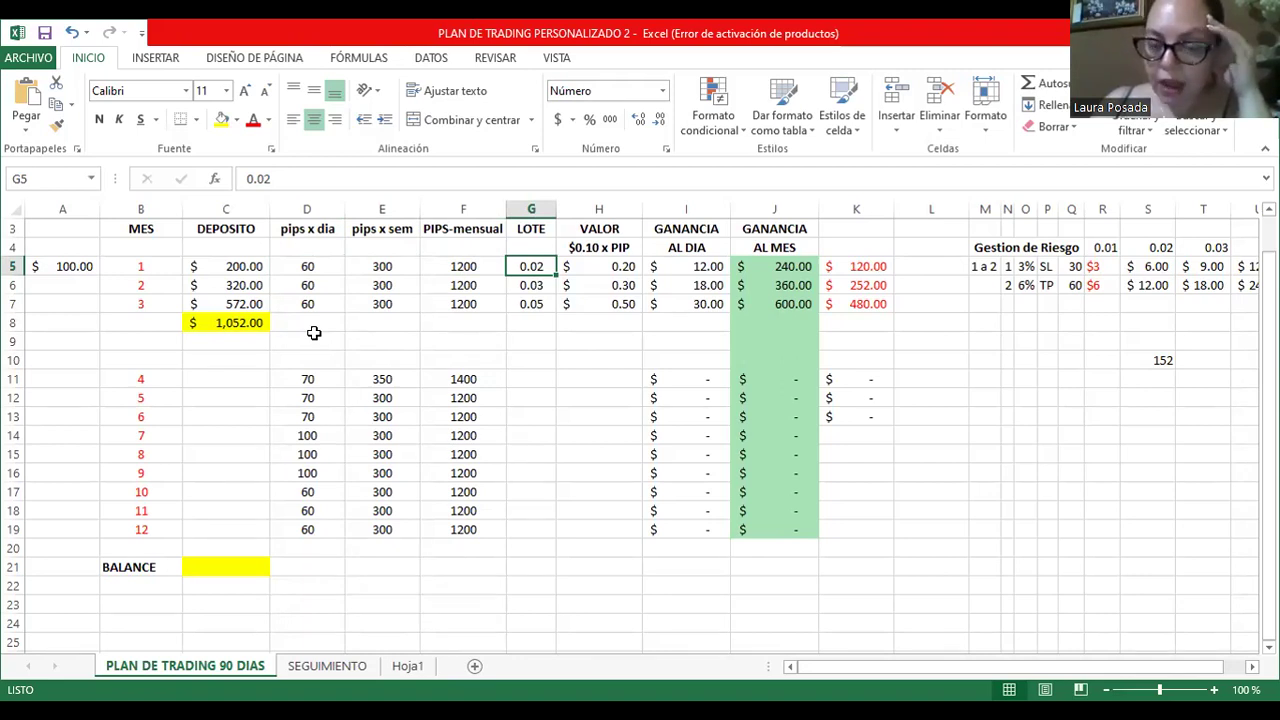
{"action": "key", "text": "Right"}
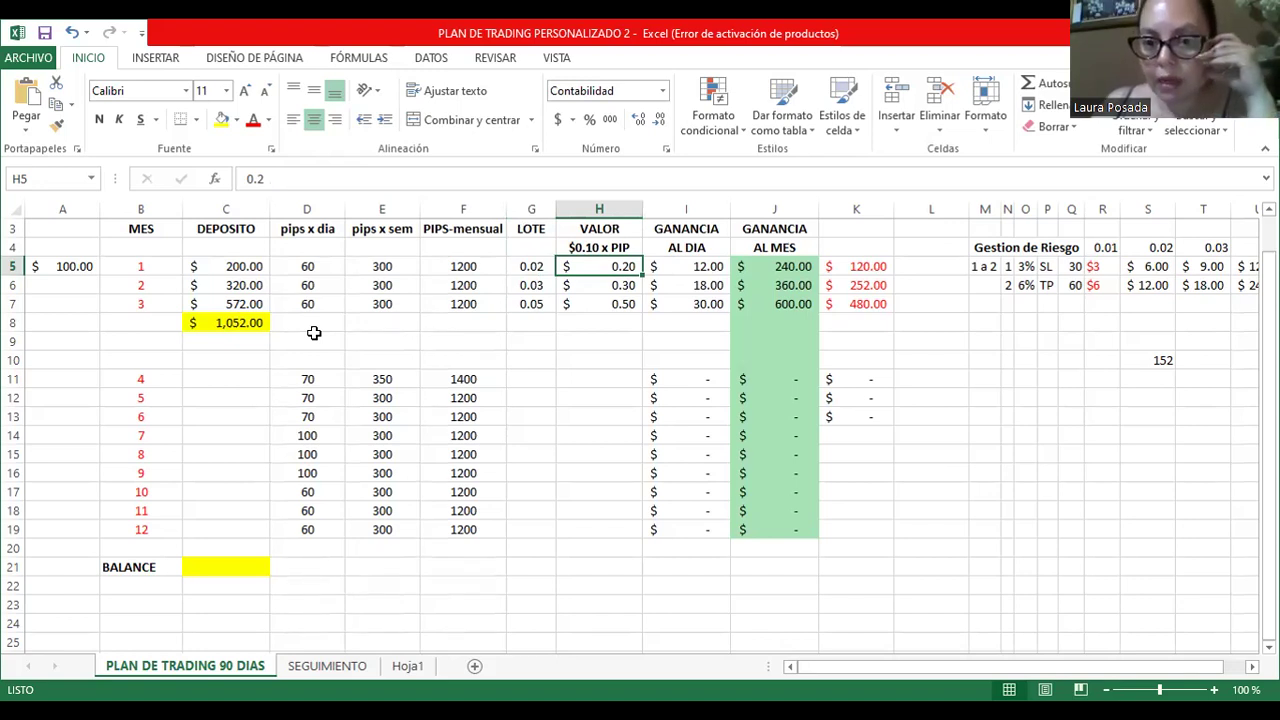
{"action": "key", "text": "Right"}
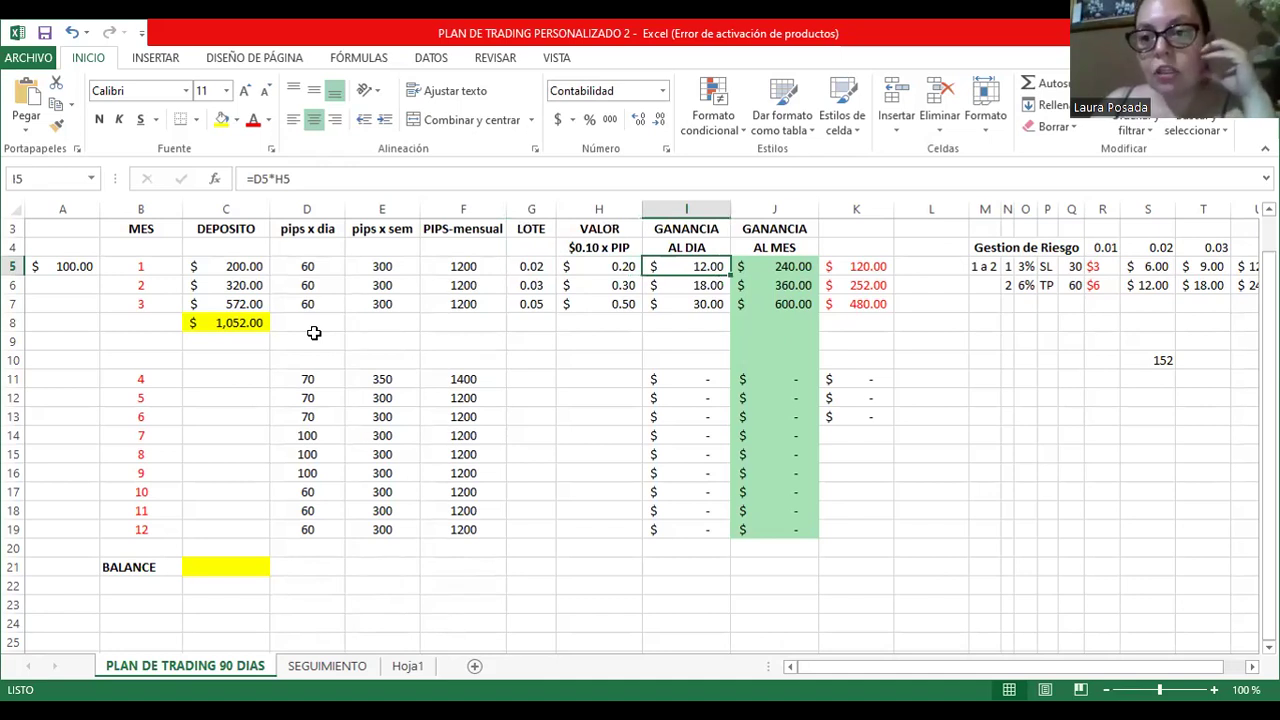
{"action": "key", "text": "Right"}
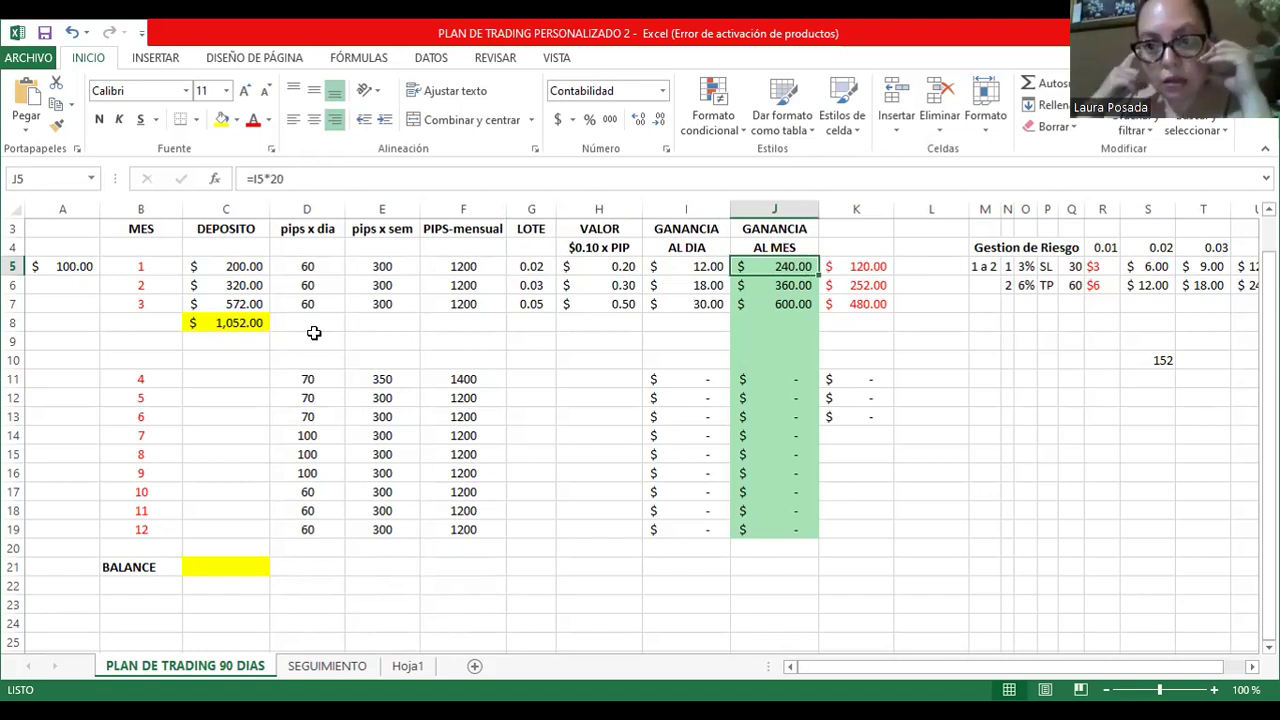
{"action": "key", "text": "Right"}
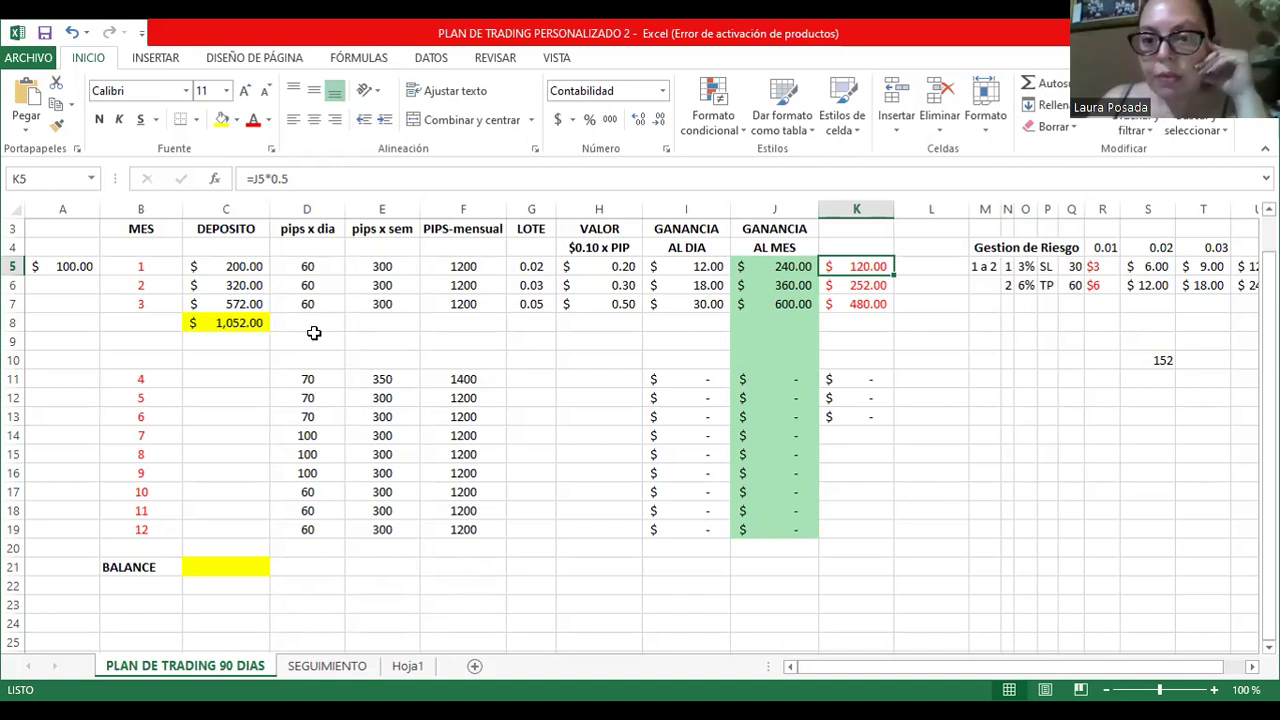
Recheck the month 1 row from weekly pips across to the monthly profit and the share calculated in K5.
{"action": "key", "text": "Left"}
{"action": "key", "text": "Left"}
{"action": "key", "text": "Left"}
{"action": "key", "text": "Left"}
{"action": "key", "text": "Left"}
{"action": "key", "text": "Left"}
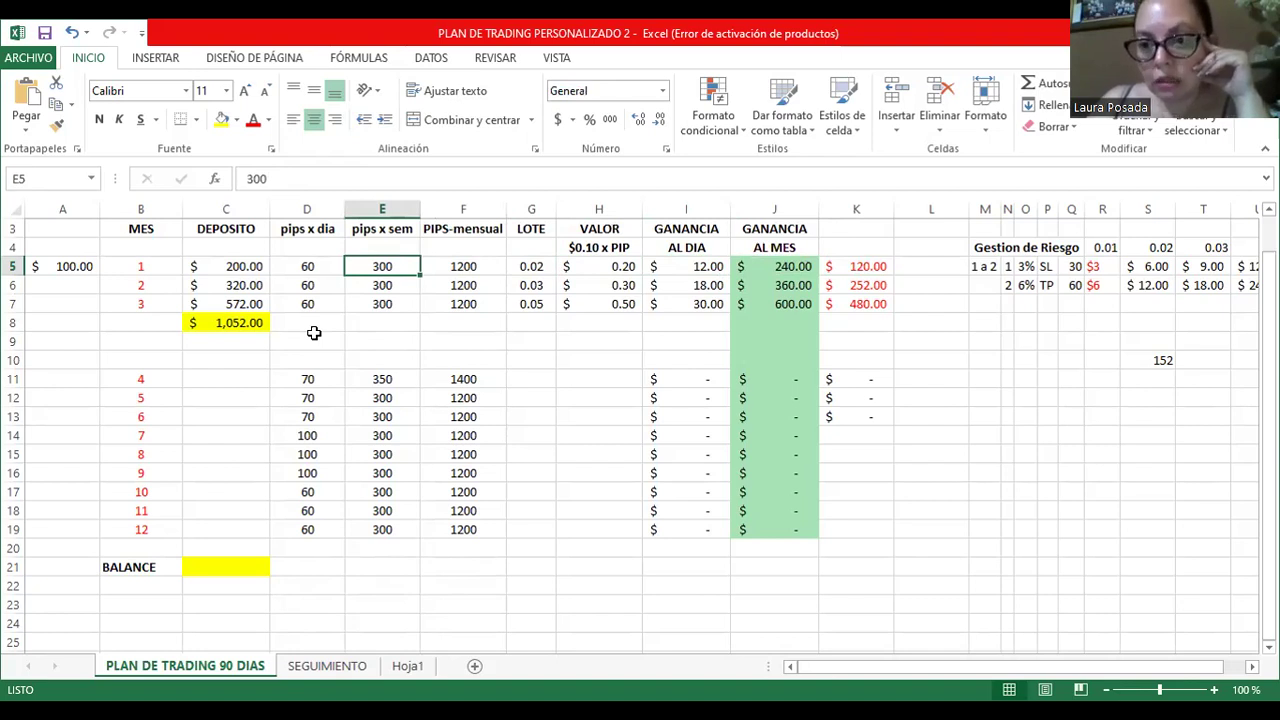
{"action": "key", "text": "Right"}
{"action": "key", "text": "Right"}
{"action": "key", "text": "Right"}
{"action": "key", "text": "Right"}
{"action": "key", "text": "Right"}
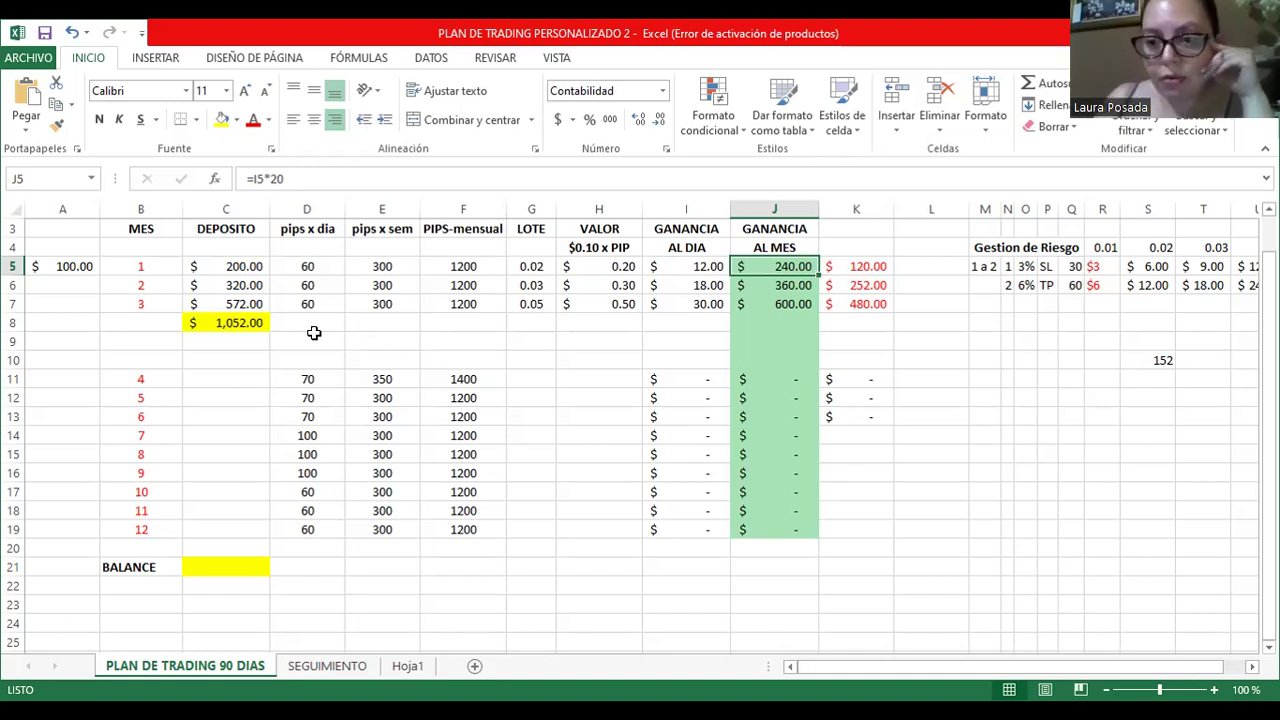
{"action": "key", "text": "Right"}
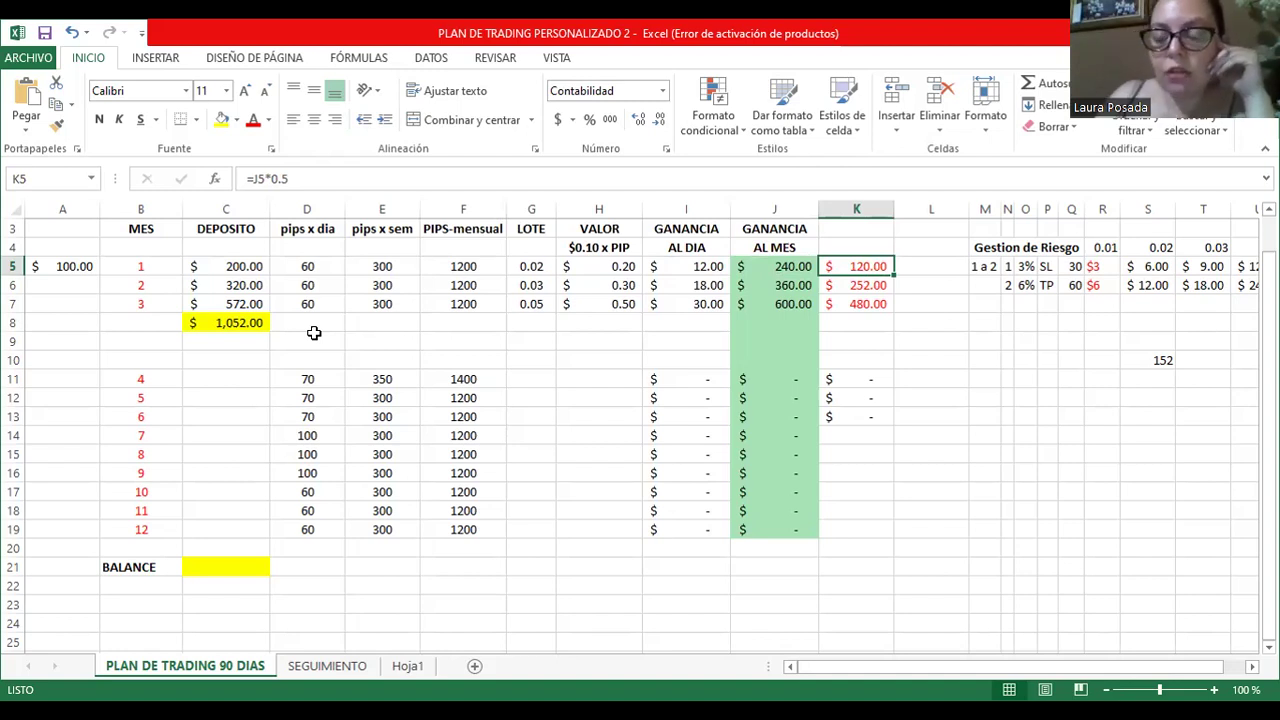
Examine the month 2 row from its deposit formula through pips, lot size, pip value and profits to the share in K6.
{"action": "key", "text": "Down"}
{"action": "key", "text": "Left"}
{"action": "key", "text": "Left"}
{"action": "key", "text": "Left"}
{"action": "key", "text": "Left"}
{"action": "key", "text": "Left"}
{"action": "key", "text": "Left"}
{"action": "key", "text": "Left"}
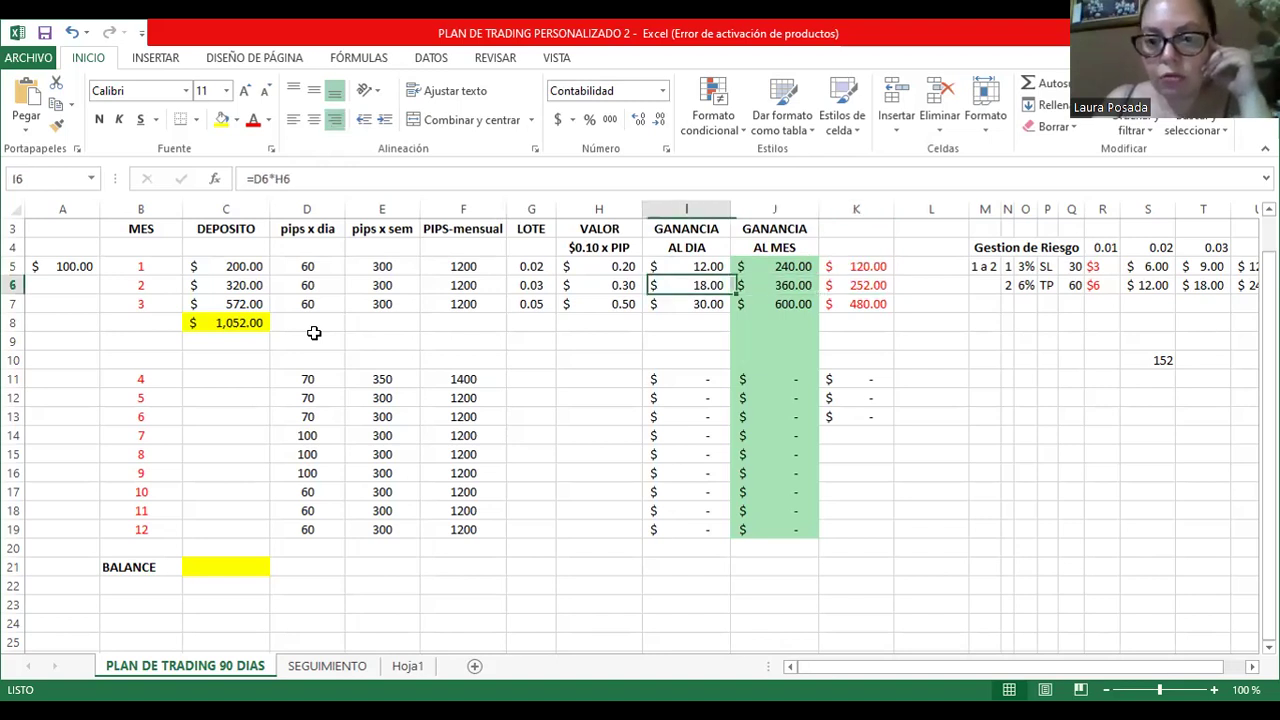
{"action": "key", "text": "Left"}
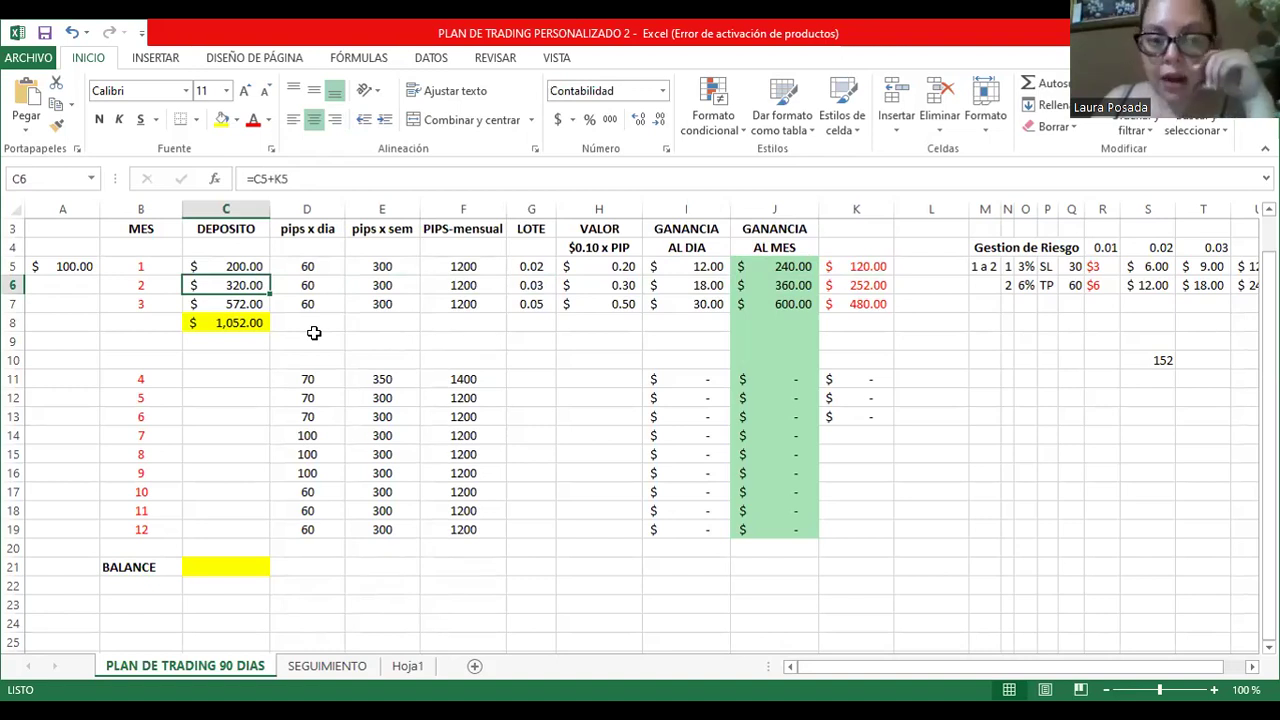
{"action": "key", "text": "Right"}
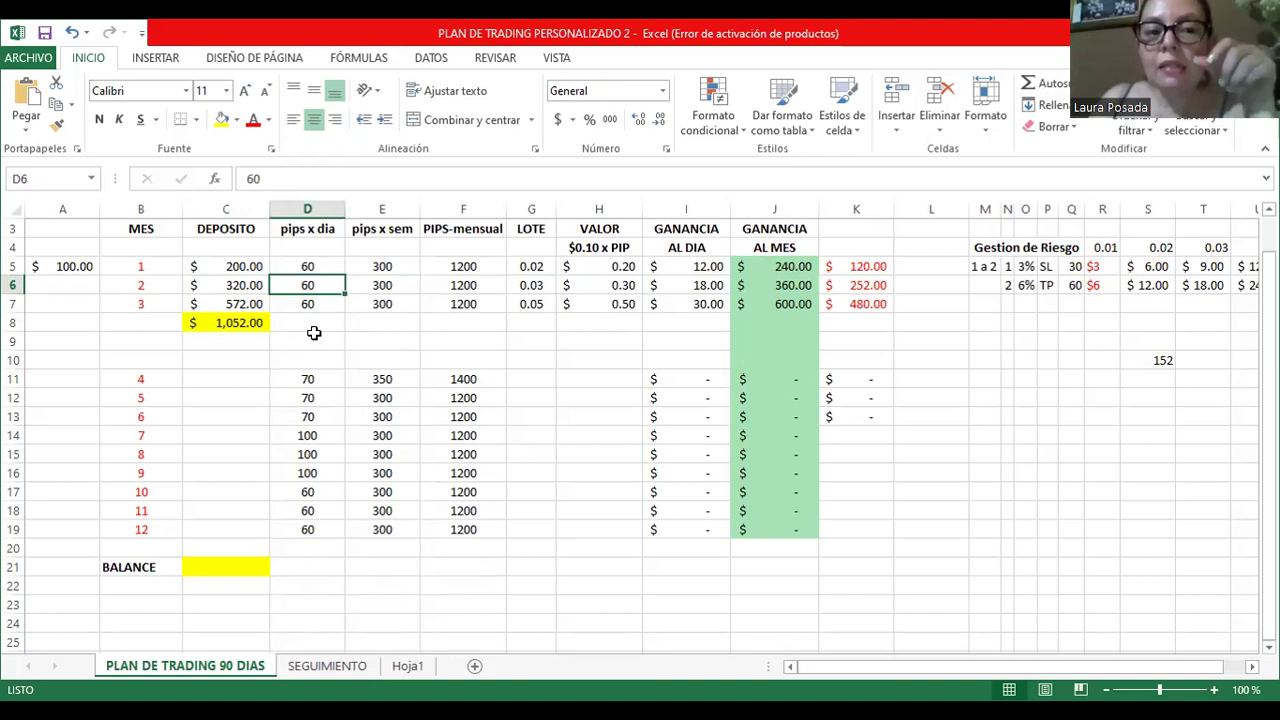
{"action": "key", "text": "Right"}
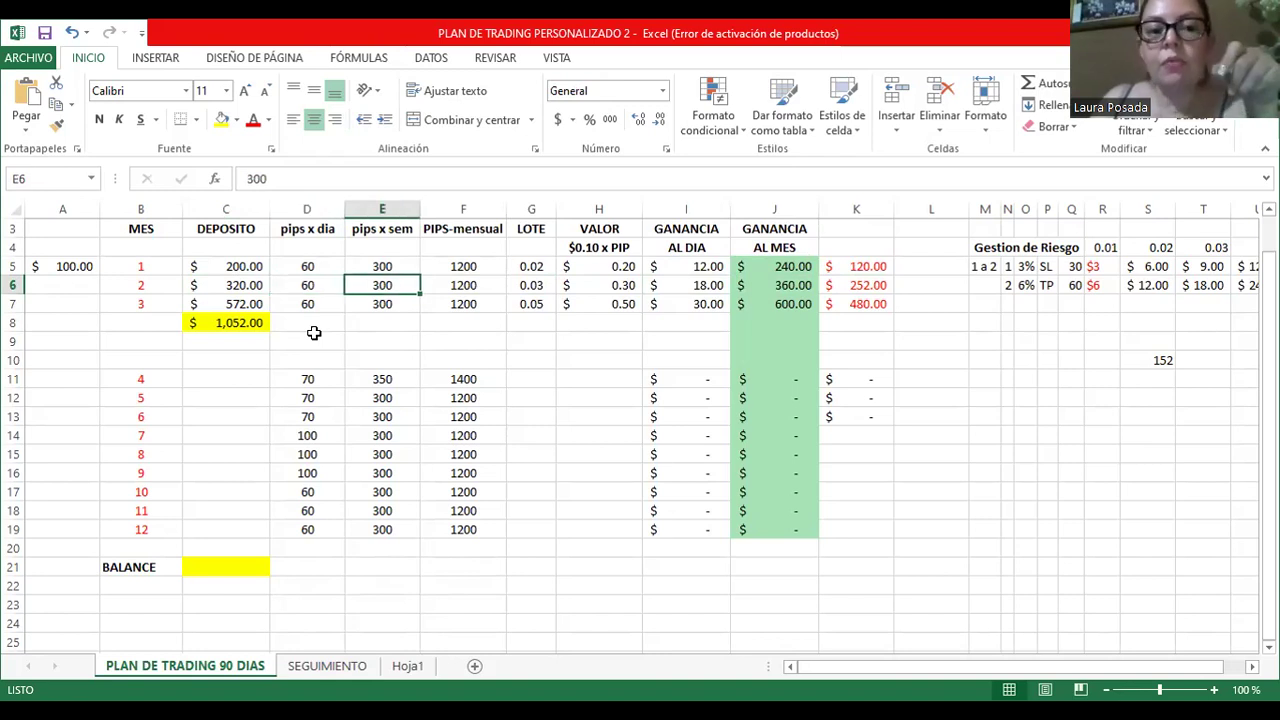
{"action": "key", "text": "Right"}
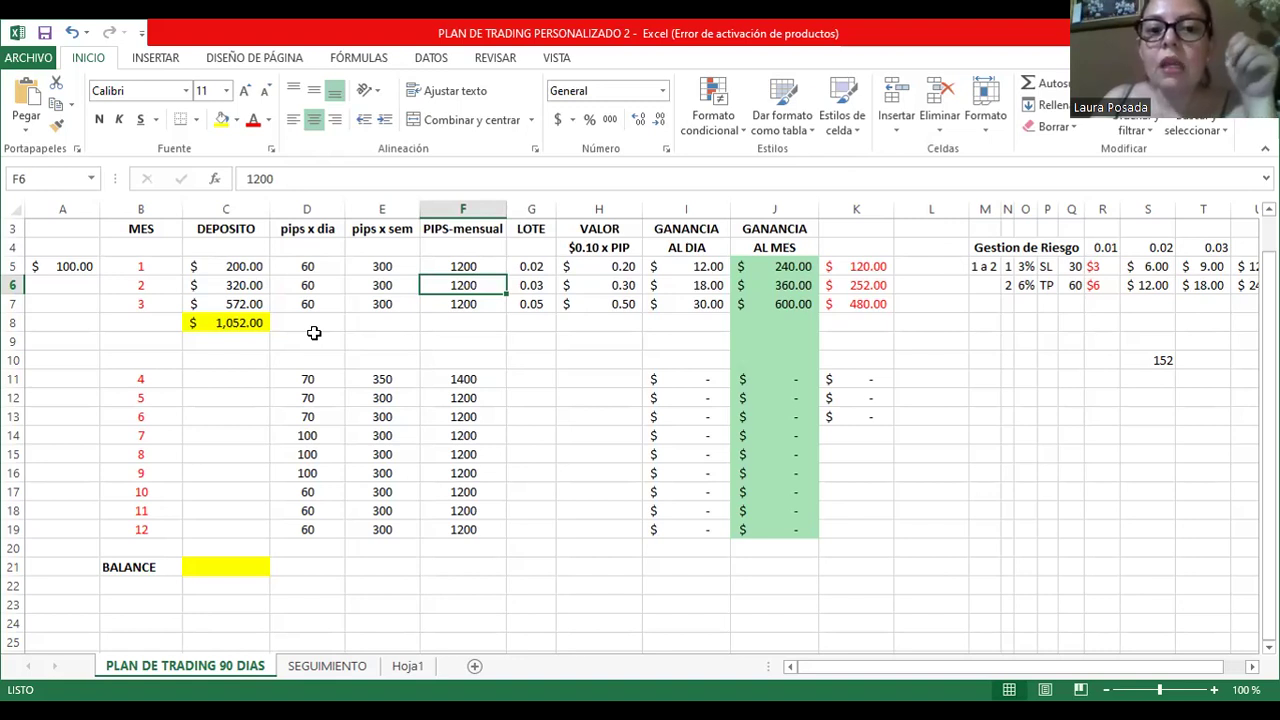
{"action": "key", "text": "Right"}
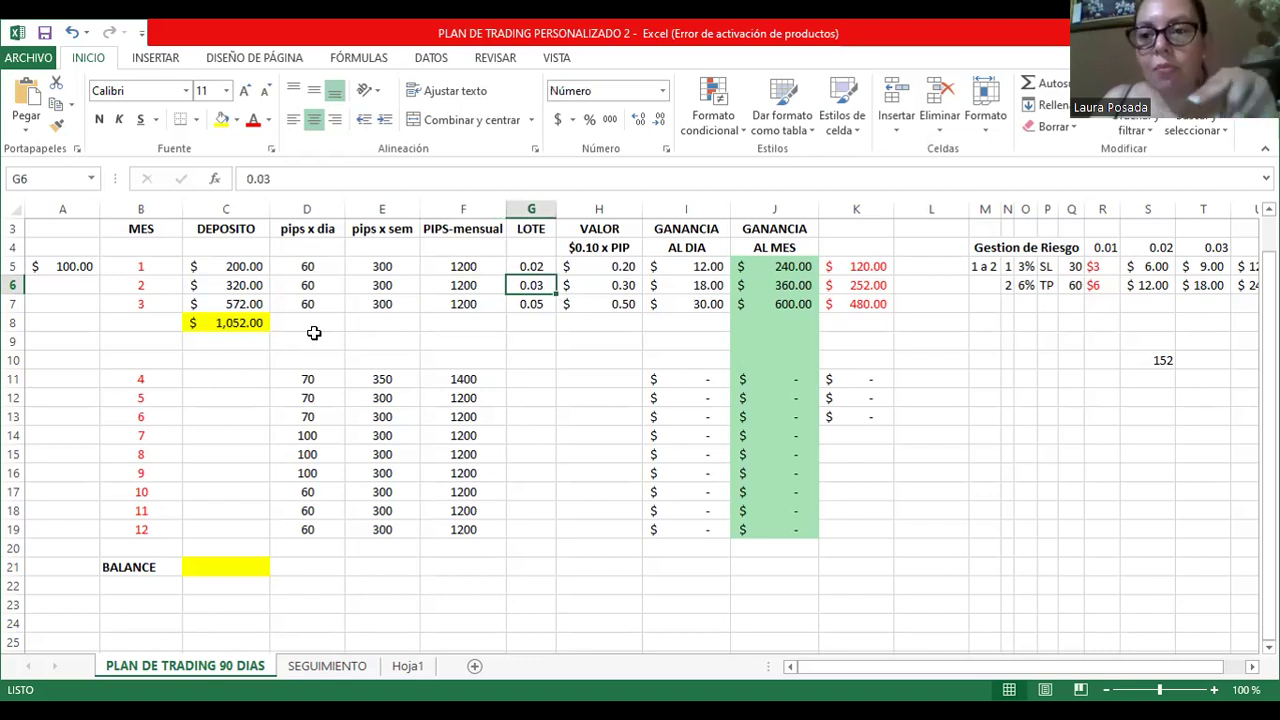
{"action": "key", "text": "Right"}
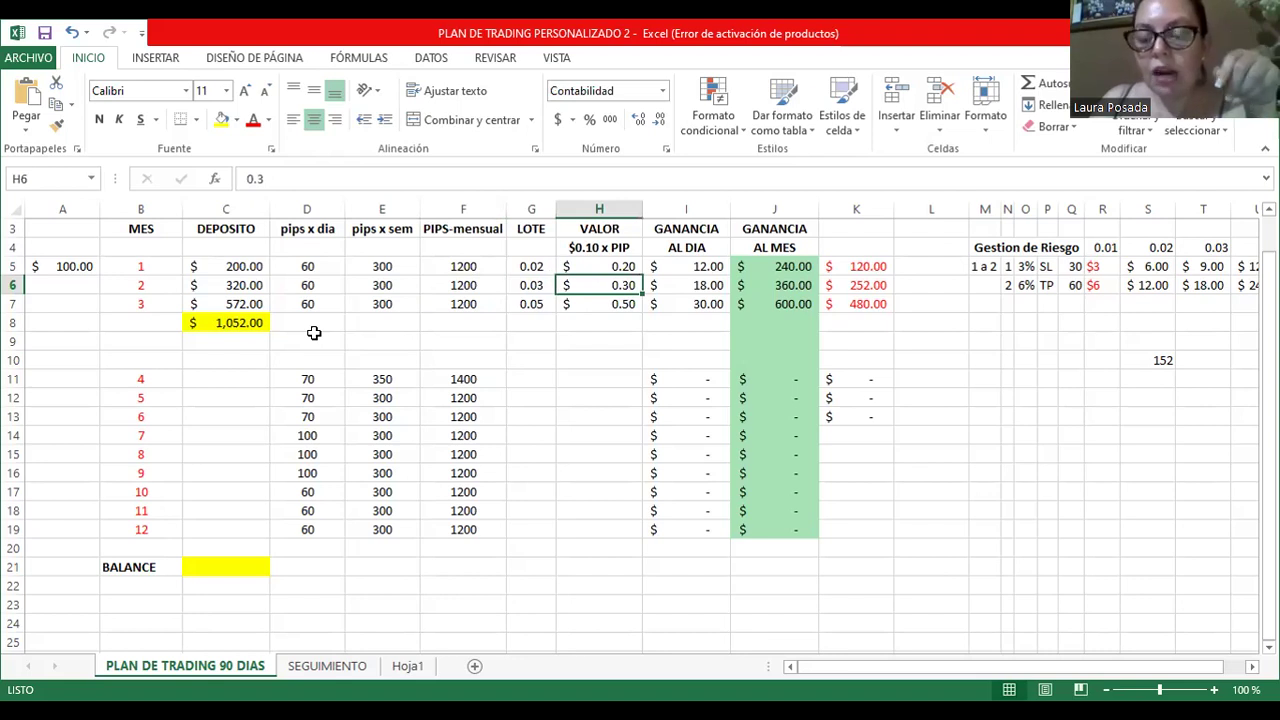
{"action": "key", "text": "Right"}
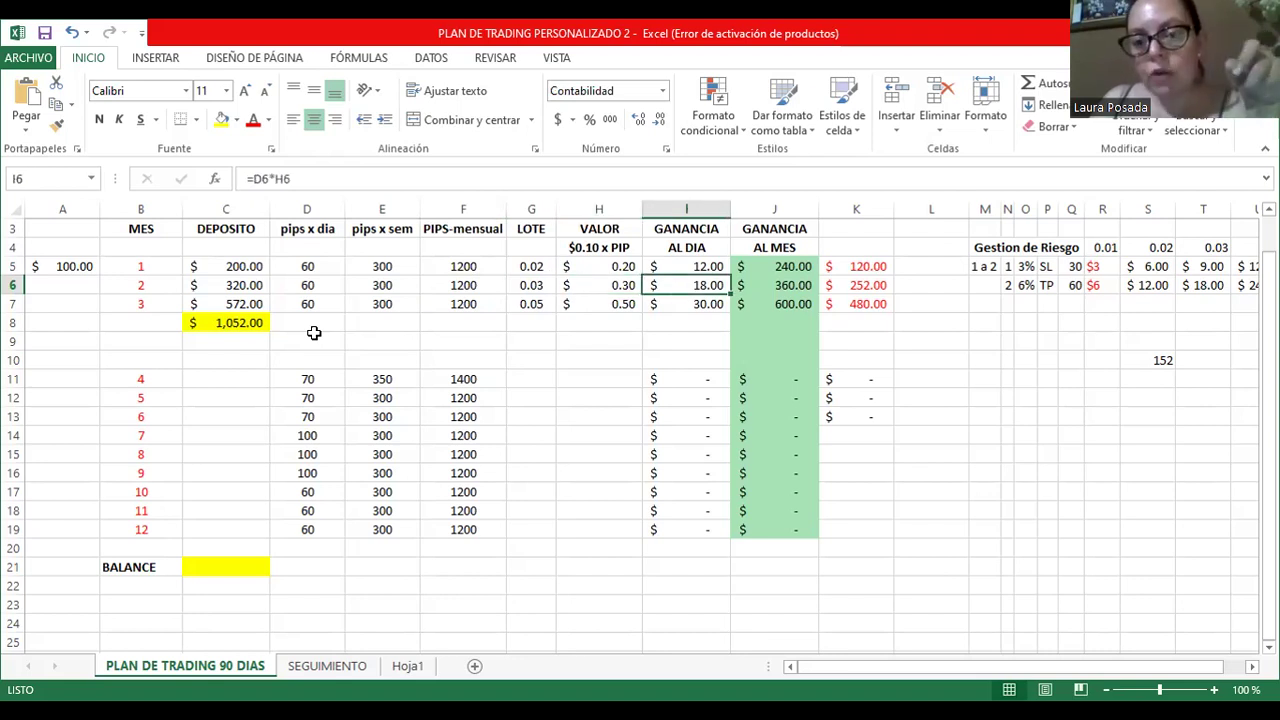
{"action": "key", "text": "Right"}
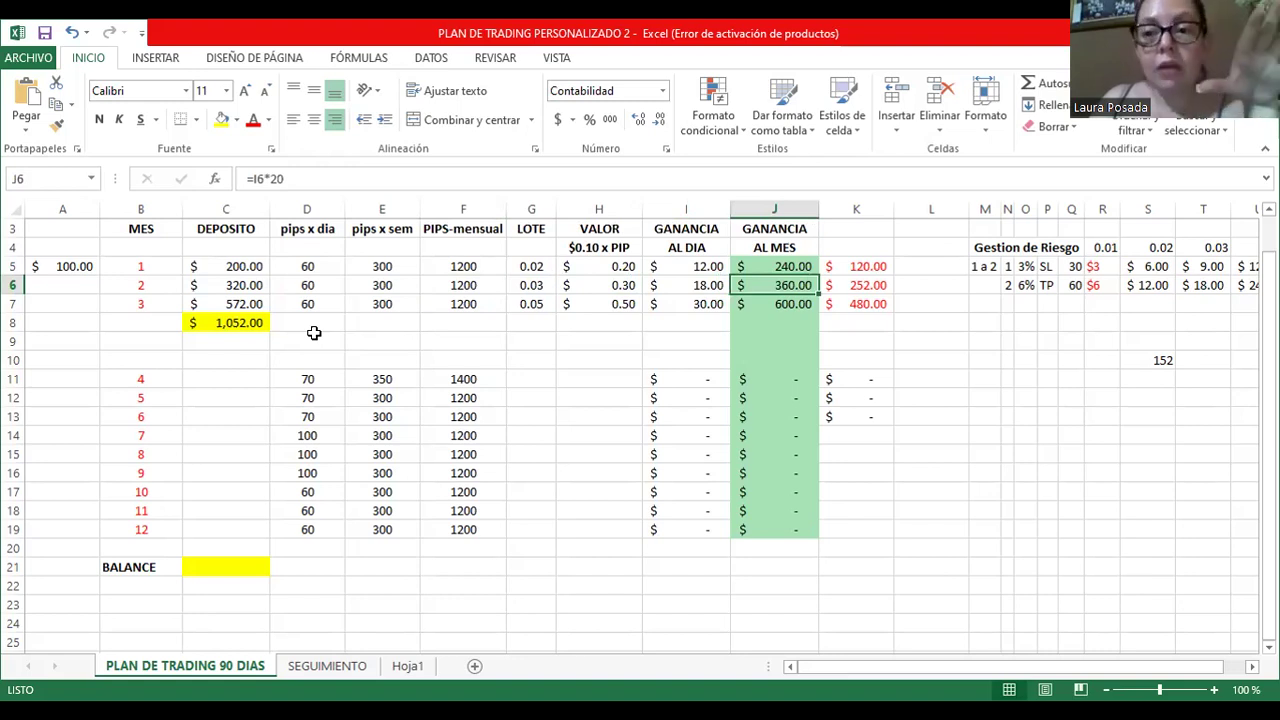
{"action": "key", "text": "Right"}
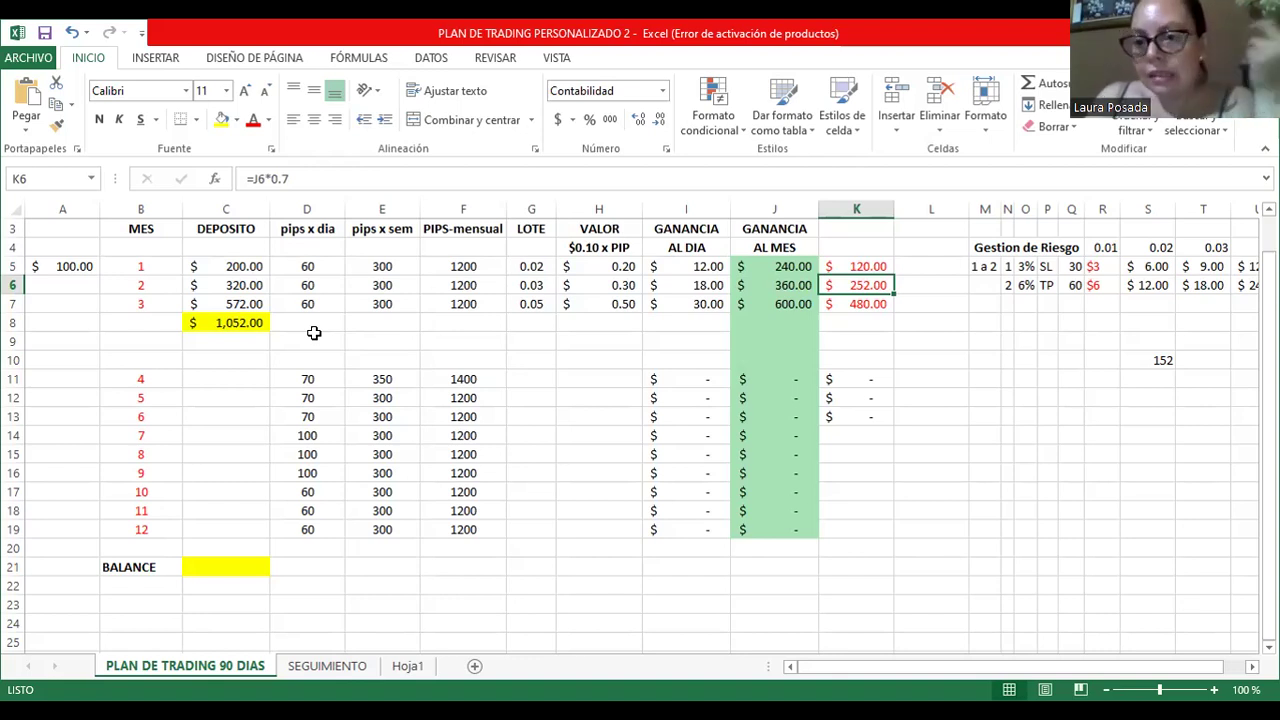
Change the multiplier in the month 2 formula in K6 so that it reads =J6*0.6.
{"action": "left_click", "coordinate": [301, 177]}
{"action": "key", "text": "BackSpace"}
{"action": "type", "text": "6"}
{"action": "key", "text": "Return"}
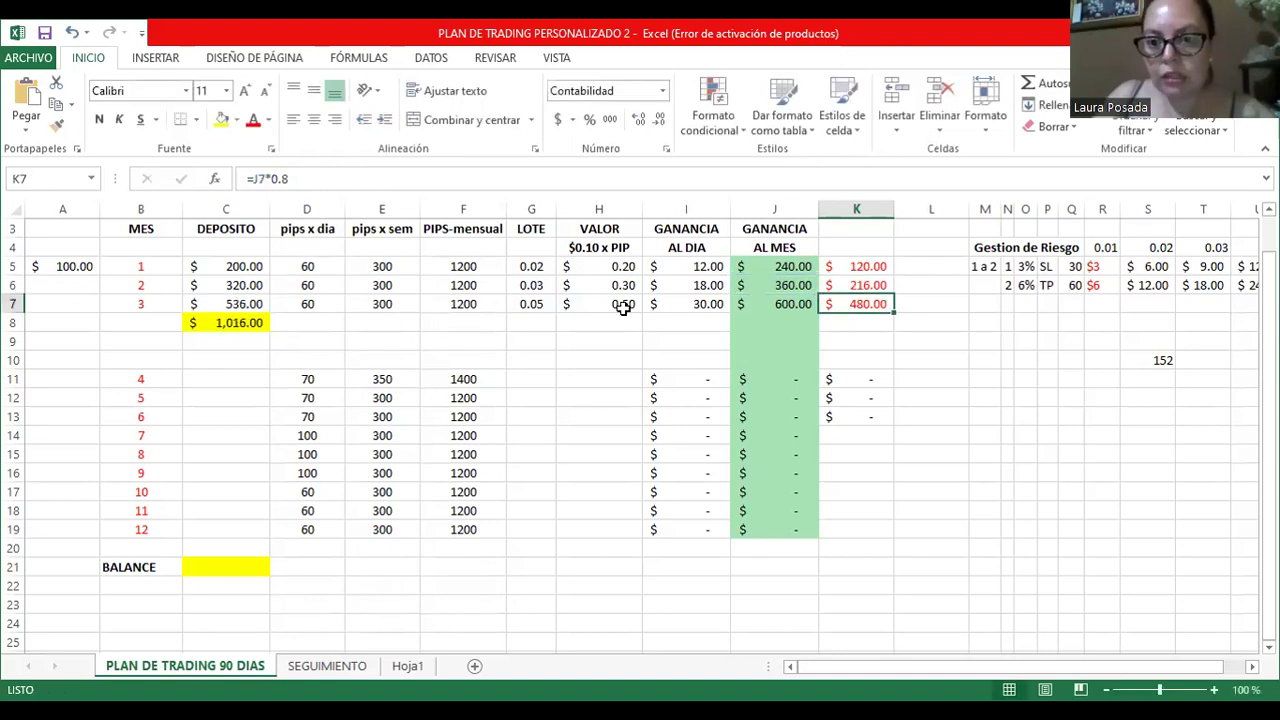
{"action": "left_click", "coordinate": [838, 285]}
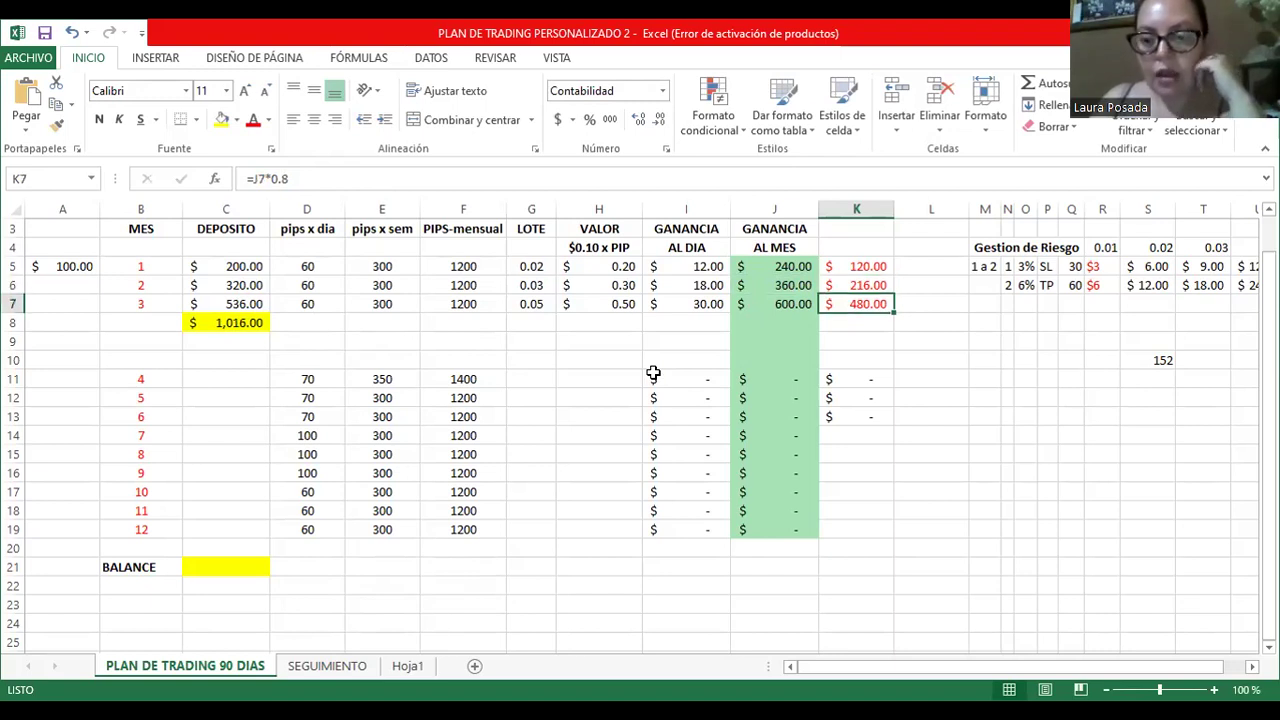
Examine the month 3 row from its deposit formula in C7 through pips, lot size and pip value to the daily profit in I7.
{"action": "key", "text": "Down"}
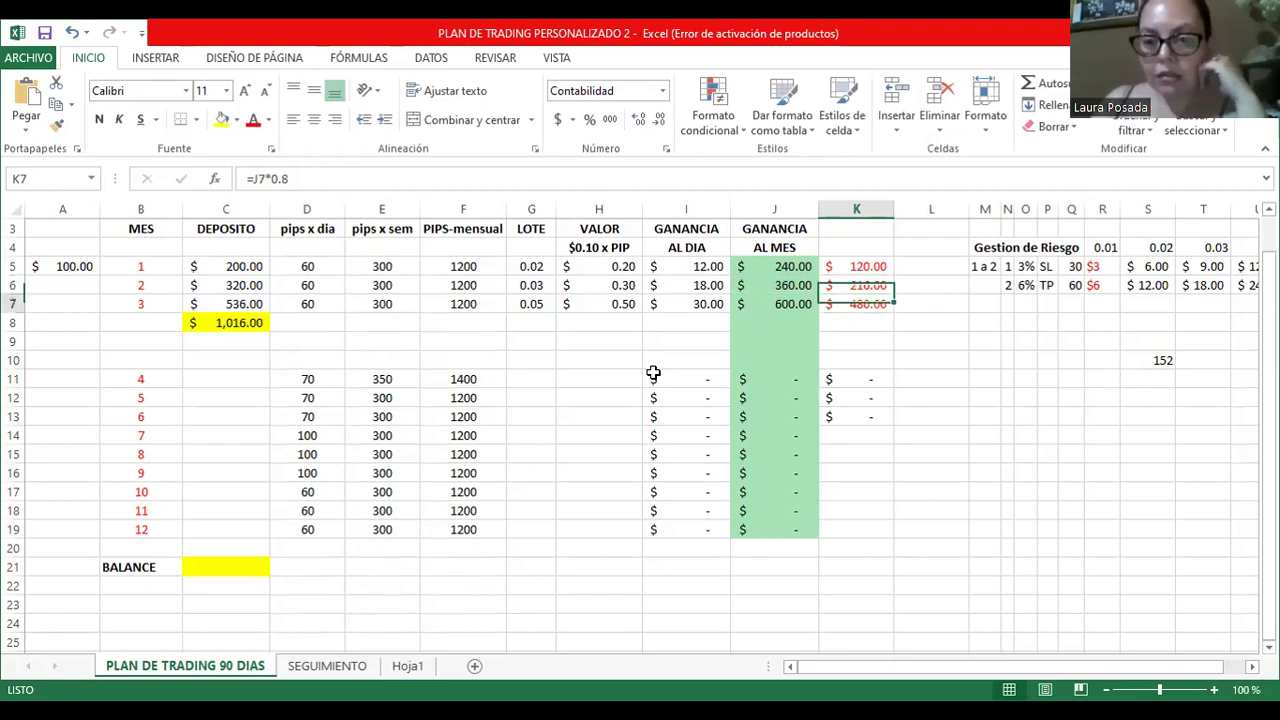
{"action": "key", "text": "Left"}
{"action": "key", "text": "Left"}
{"action": "key", "text": "Left"}
{"action": "key", "text": "Left"}
{"action": "key", "text": "Left"}
{"action": "key", "text": "Left"}
{"action": "key", "text": "Left"}
{"action": "key", "text": "Left"}
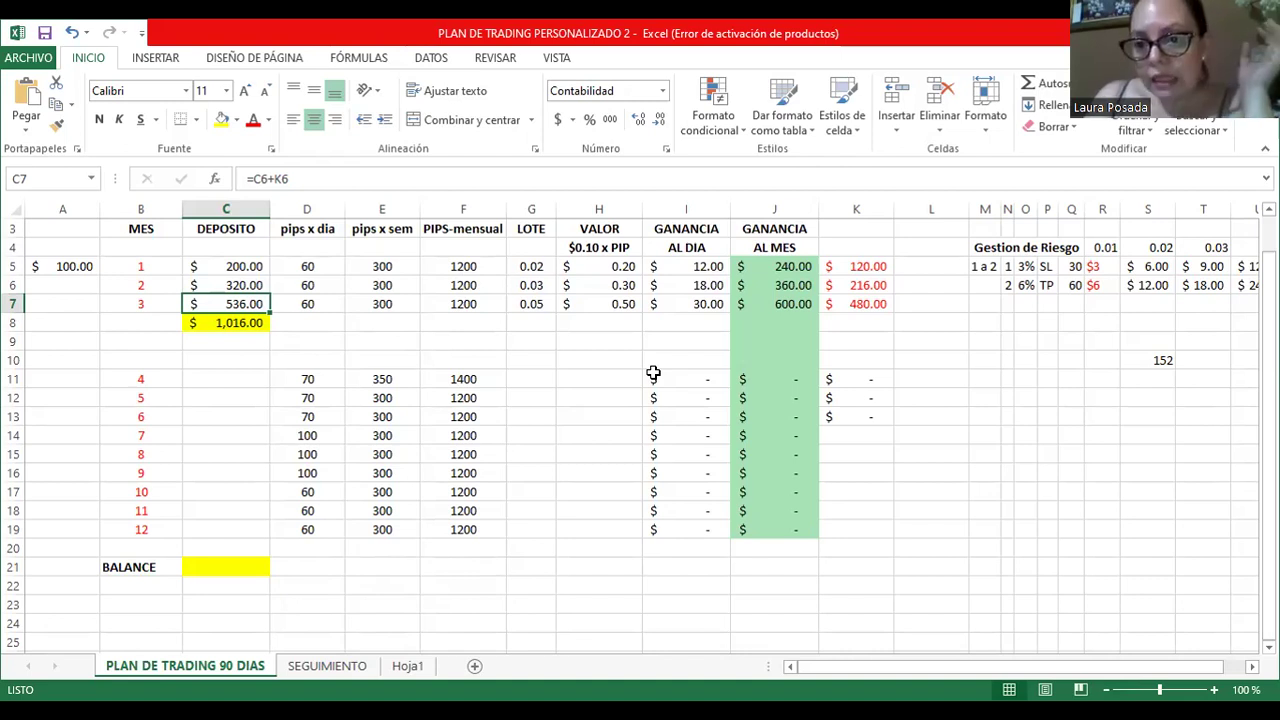
{"action": "key", "text": "Right"}
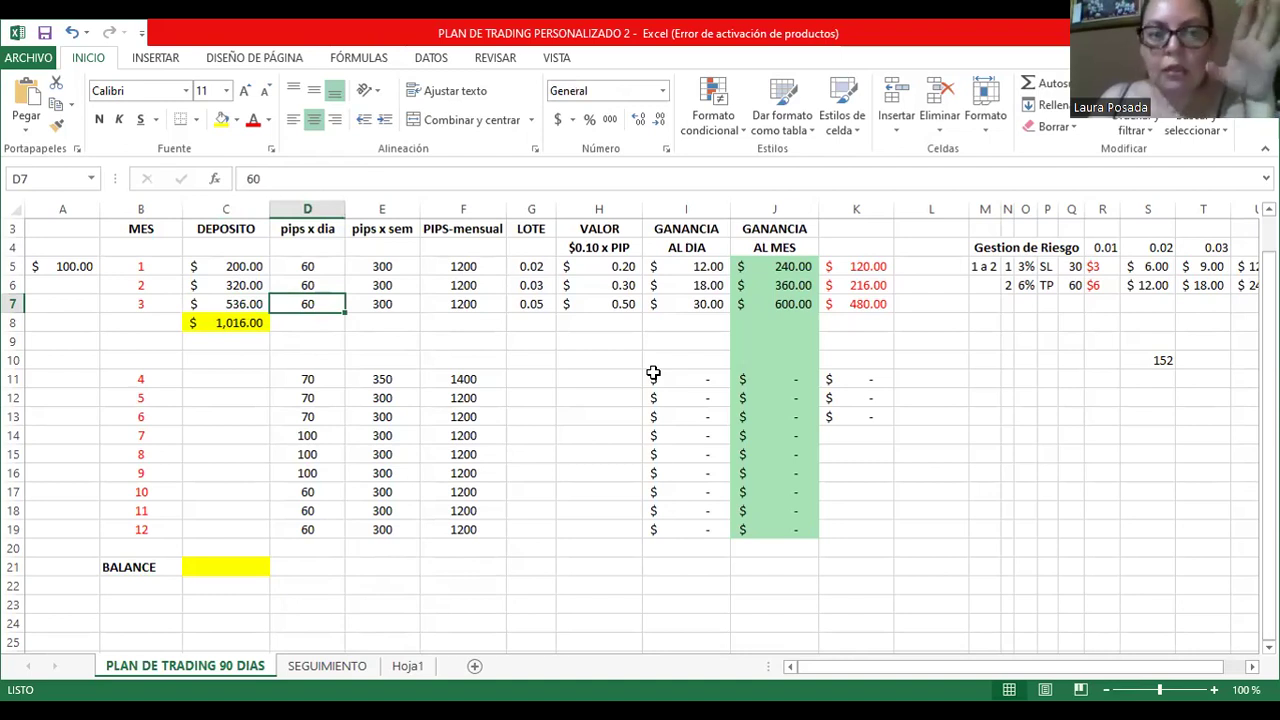
{"action": "key", "text": "Right"}
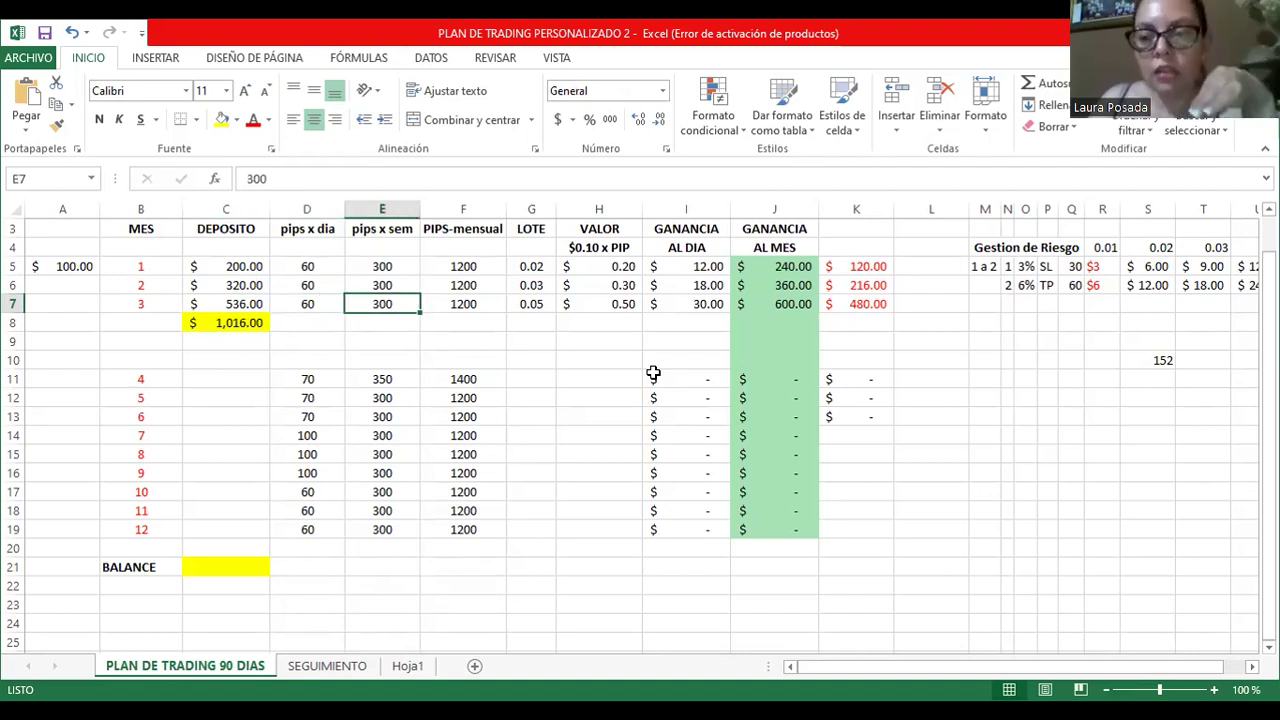
{"action": "key", "text": "Right"}
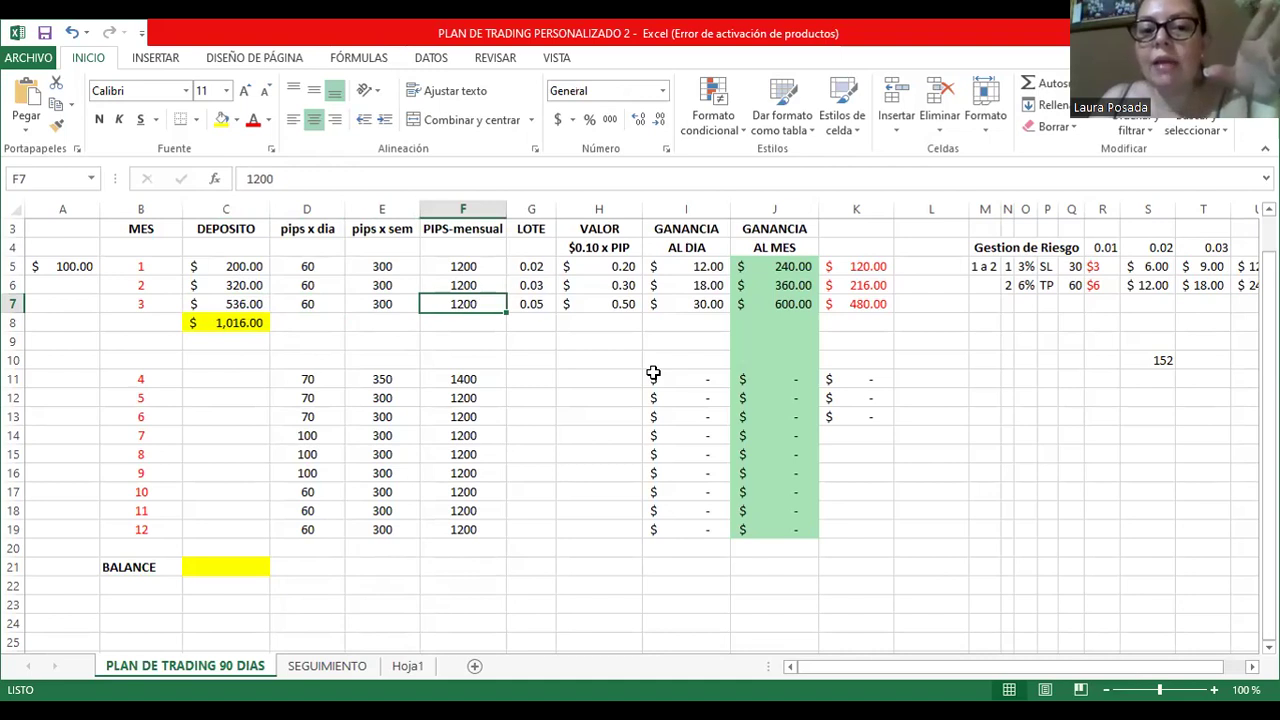
{"action": "key", "text": "Right"}
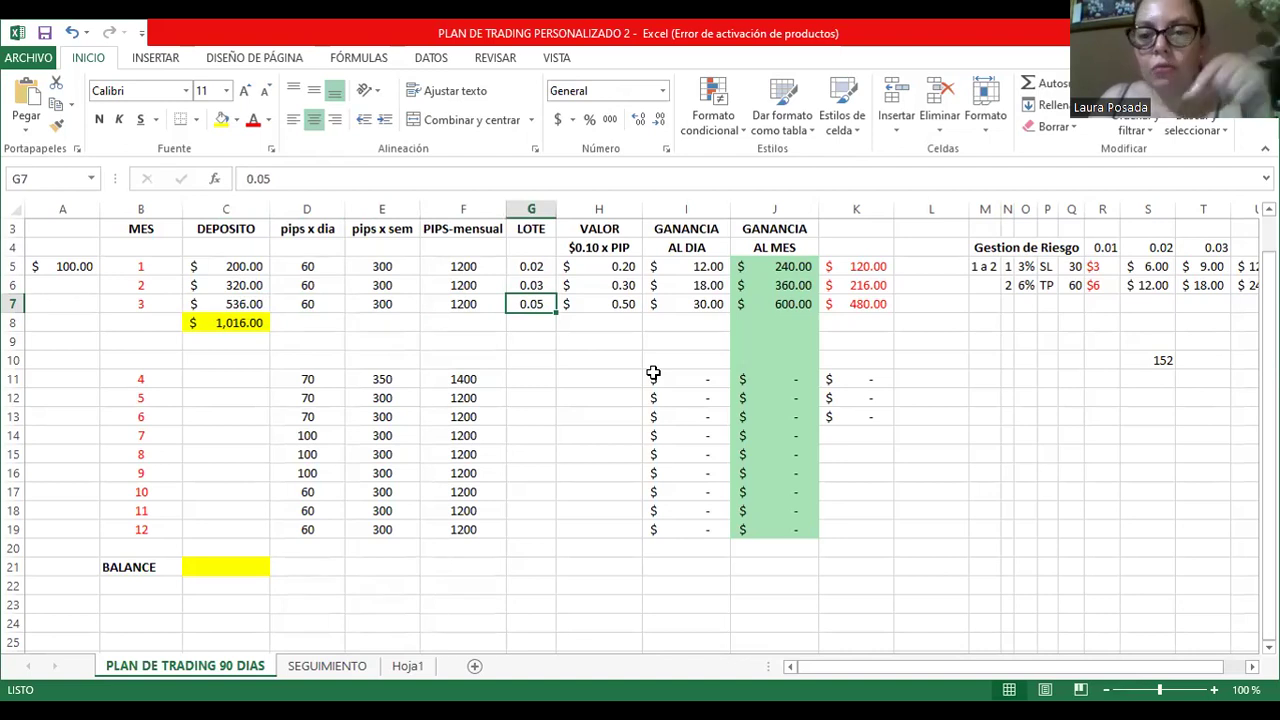
{"action": "key", "text": "Right"}
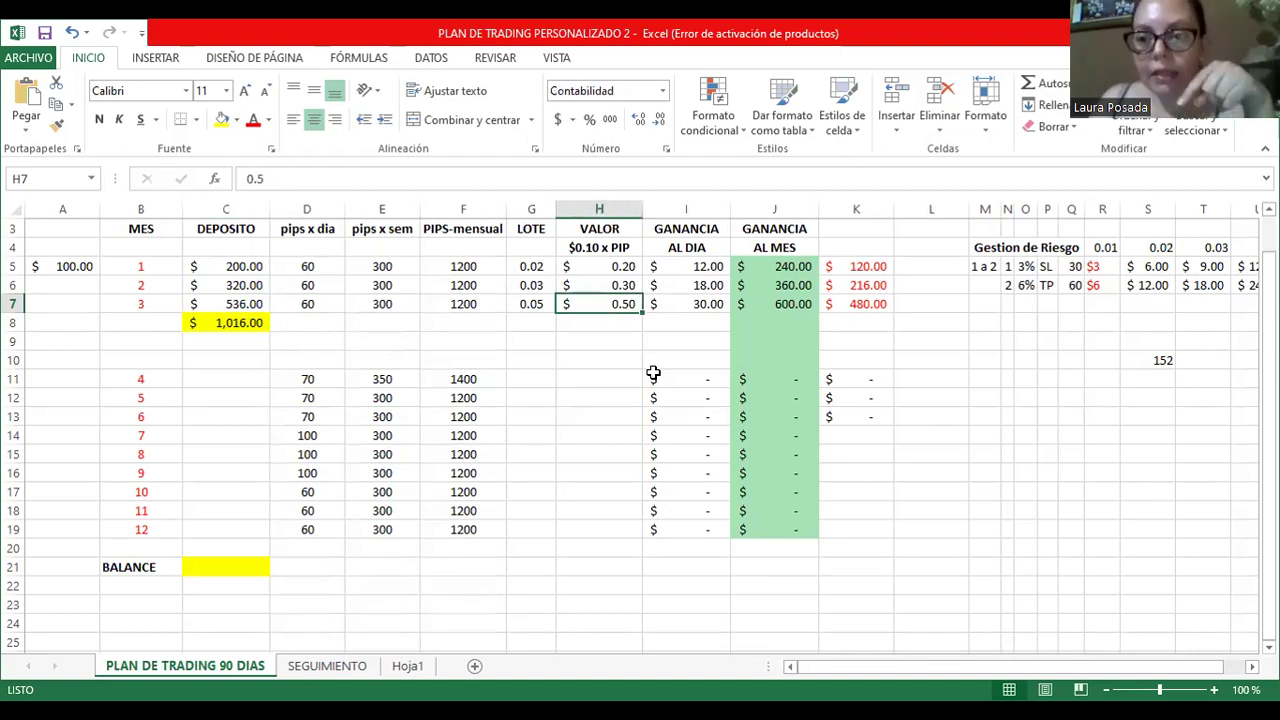
{"action": "key", "text": "Right"}
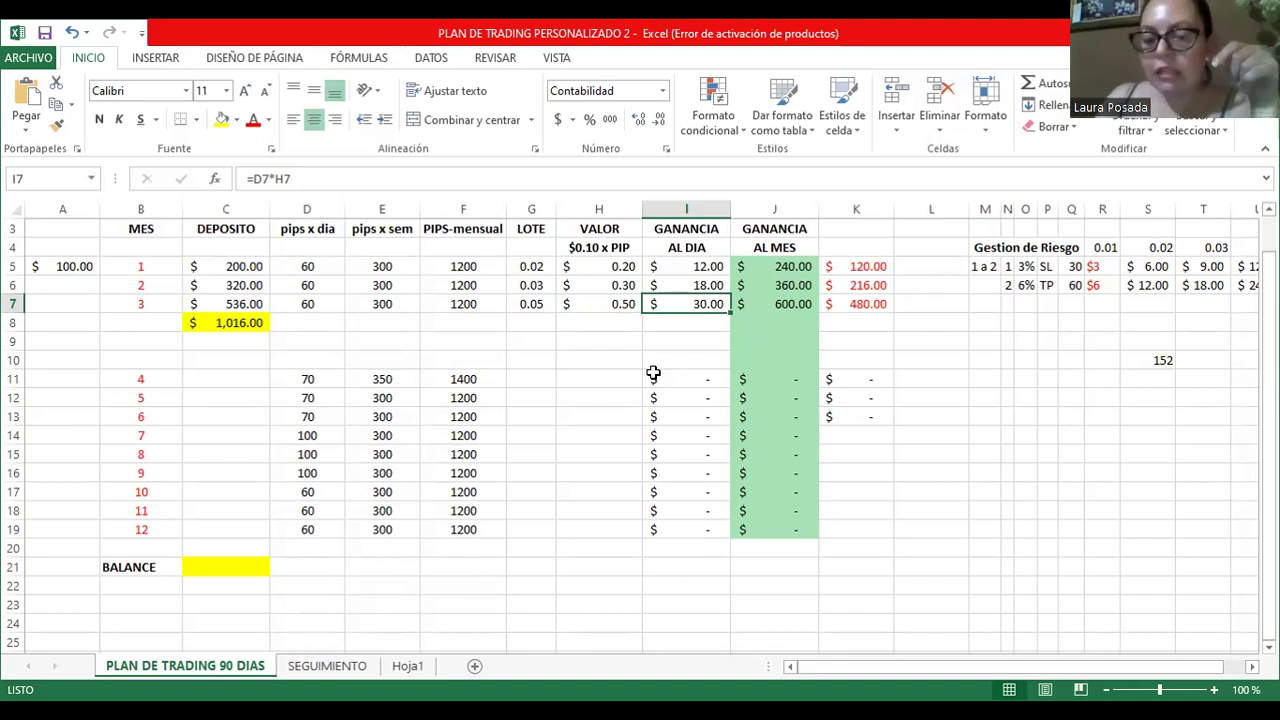
Compare the daily profits of months 1 and 3, and check month 3's monthly profit and its share in K7.
{"action": "key", "text": "Up"}
{"action": "key", "text": "Up"}
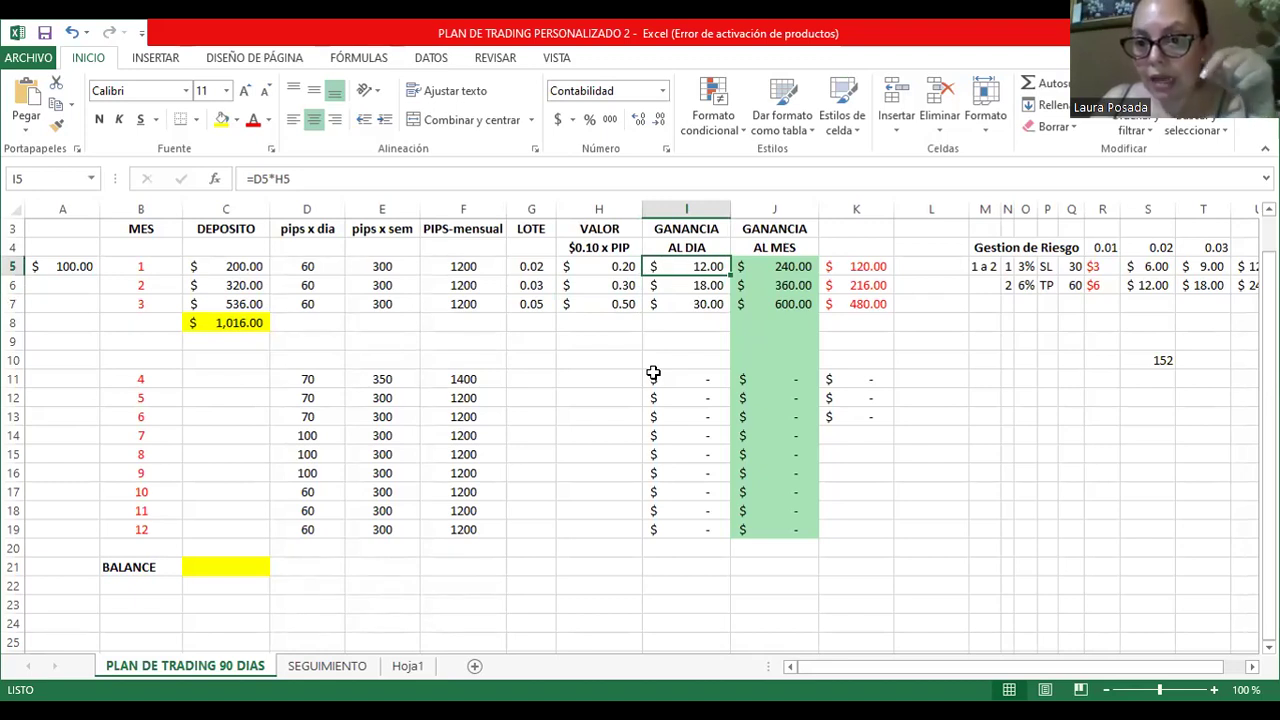
{"action": "key", "text": "Down"}
{"action": "key", "text": "Down"}
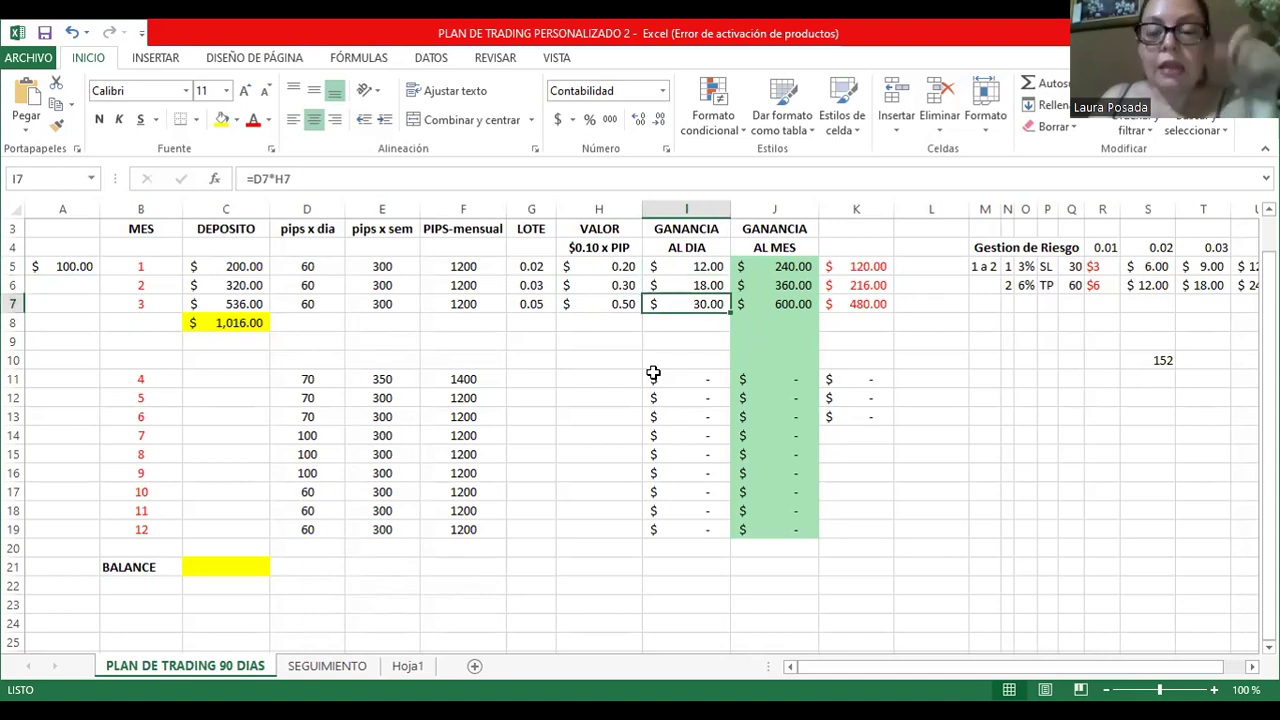
{"action": "key", "text": "Right"}
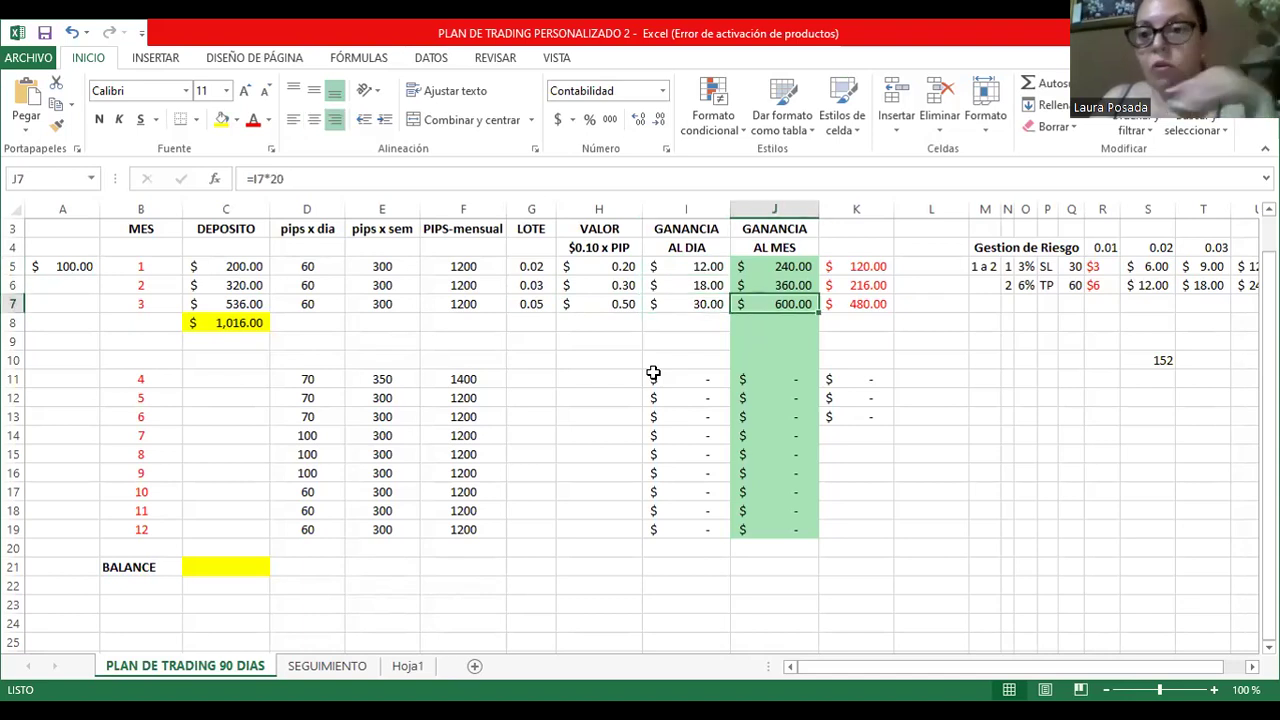
{"action": "key", "text": "Right"}
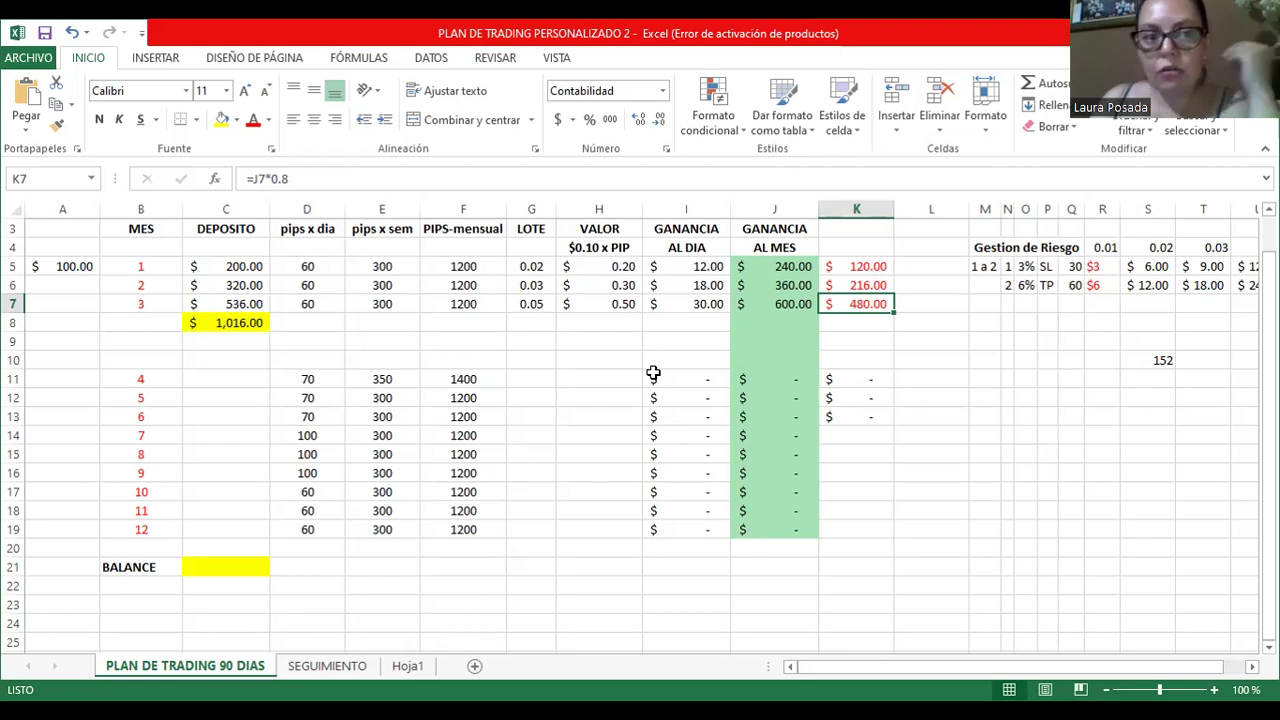
Examine the closing balance formula in C8 and review the monthly deposits in C5 to C7 that lead to it.
{"action": "key", "text": "Down"}
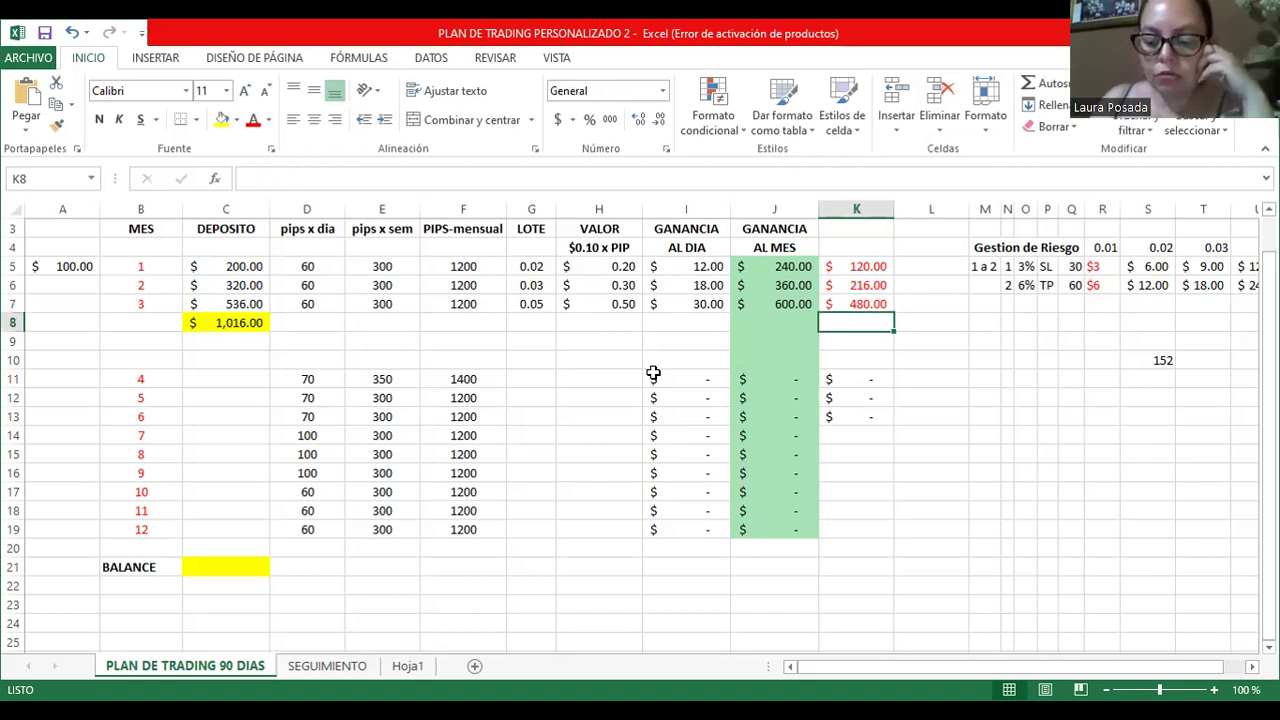
{"action": "key", "text": "Left"}
{"action": "key", "text": "Left"}
{"action": "key", "text": "Left"}
{"action": "key", "text": "Left"}
{"action": "key", "text": "Left"}
{"action": "key", "text": "Left"}
{"action": "key", "text": "Left"}
{"action": "key", "text": "Left"}
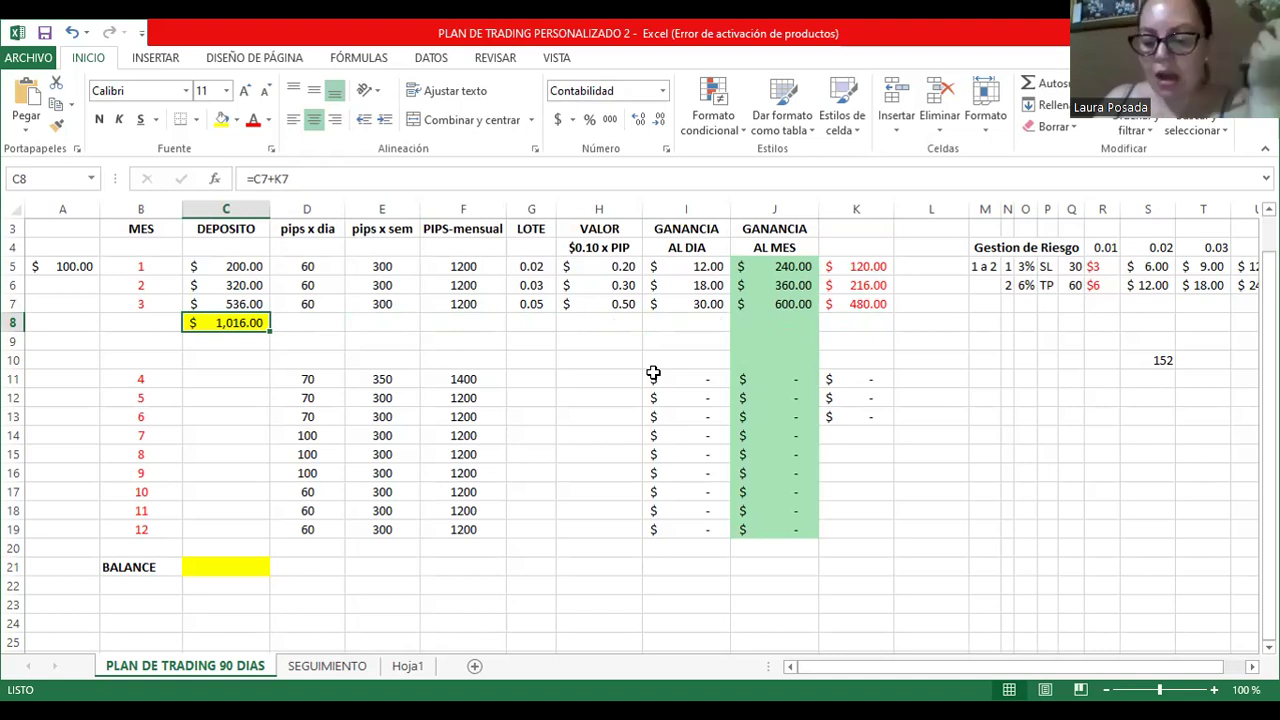
{"action": "key", "text": "Up"}
{"action": "key", "text": "Up"}
{"action": "key", "text": "Up"}
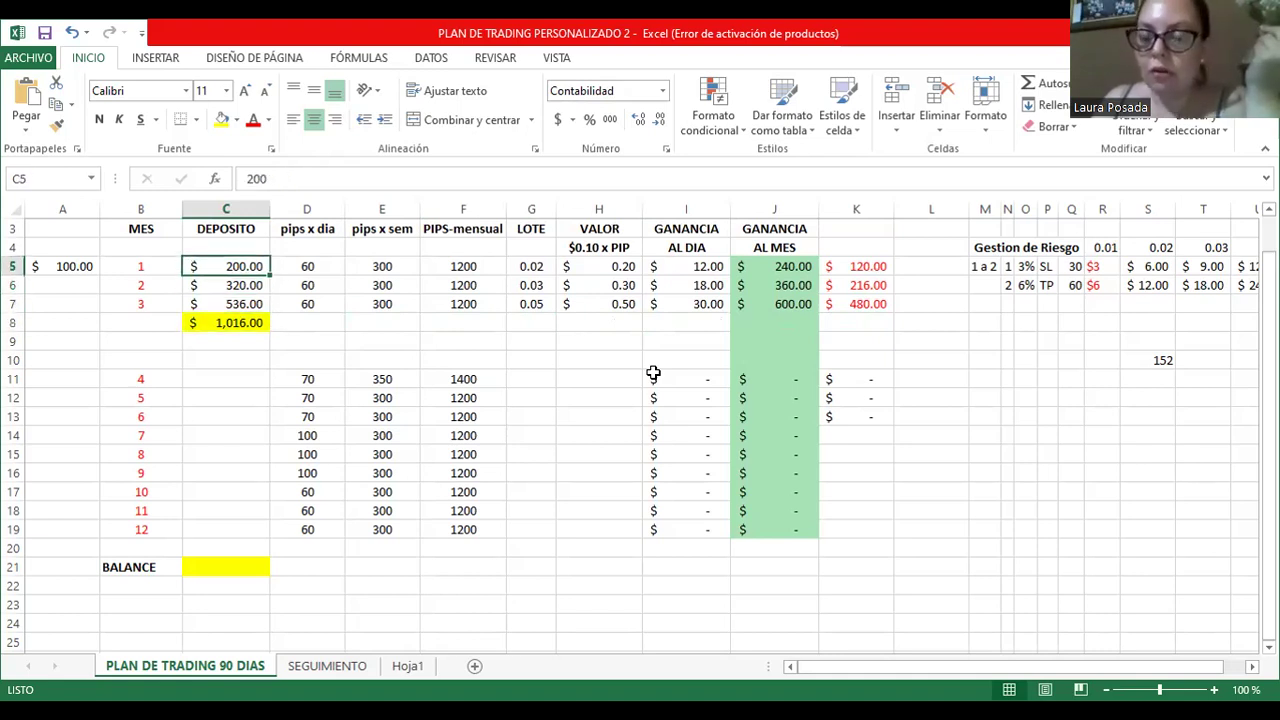
{"action": "key", "text": "Down"}
{"action": "key", "text": "Down"}
{"action": "key", "text": "Down"}
{"action": "key", "text": "Down"}
{"action": "key", "text": "Down"}
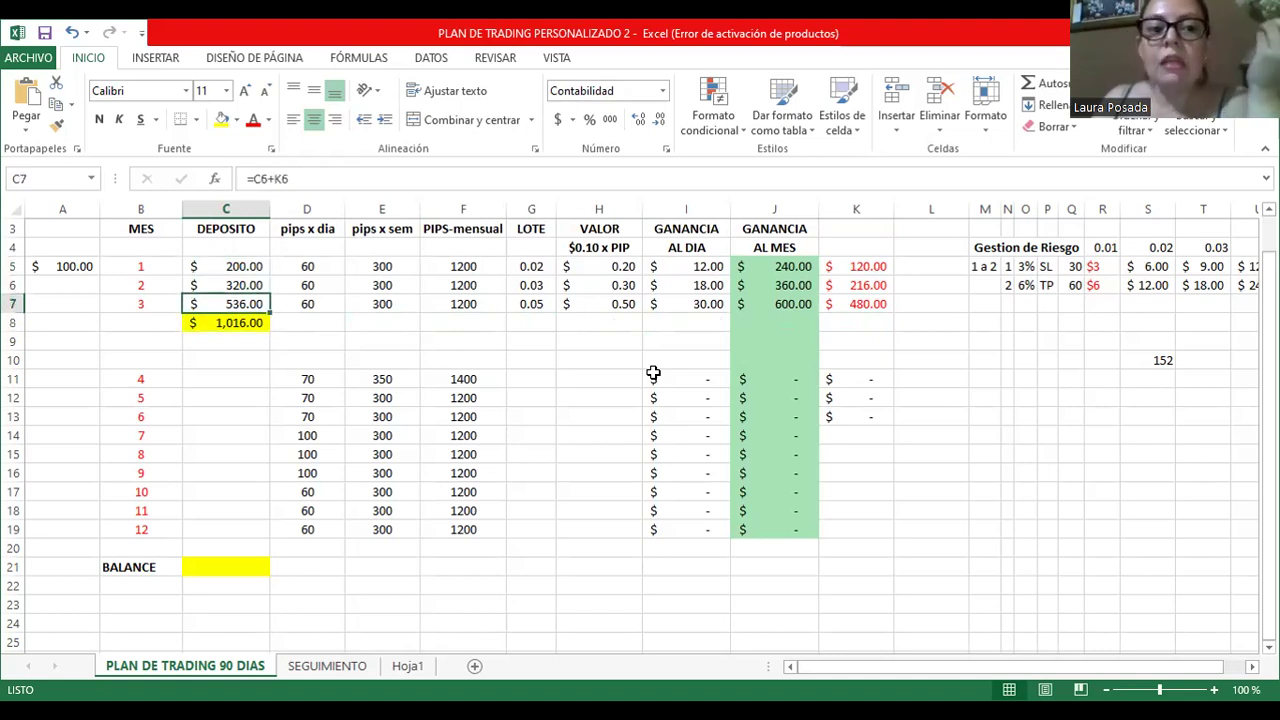
Enter 800 as the month 4 deposit in C11.
{"action": "key", "text": "Down"}
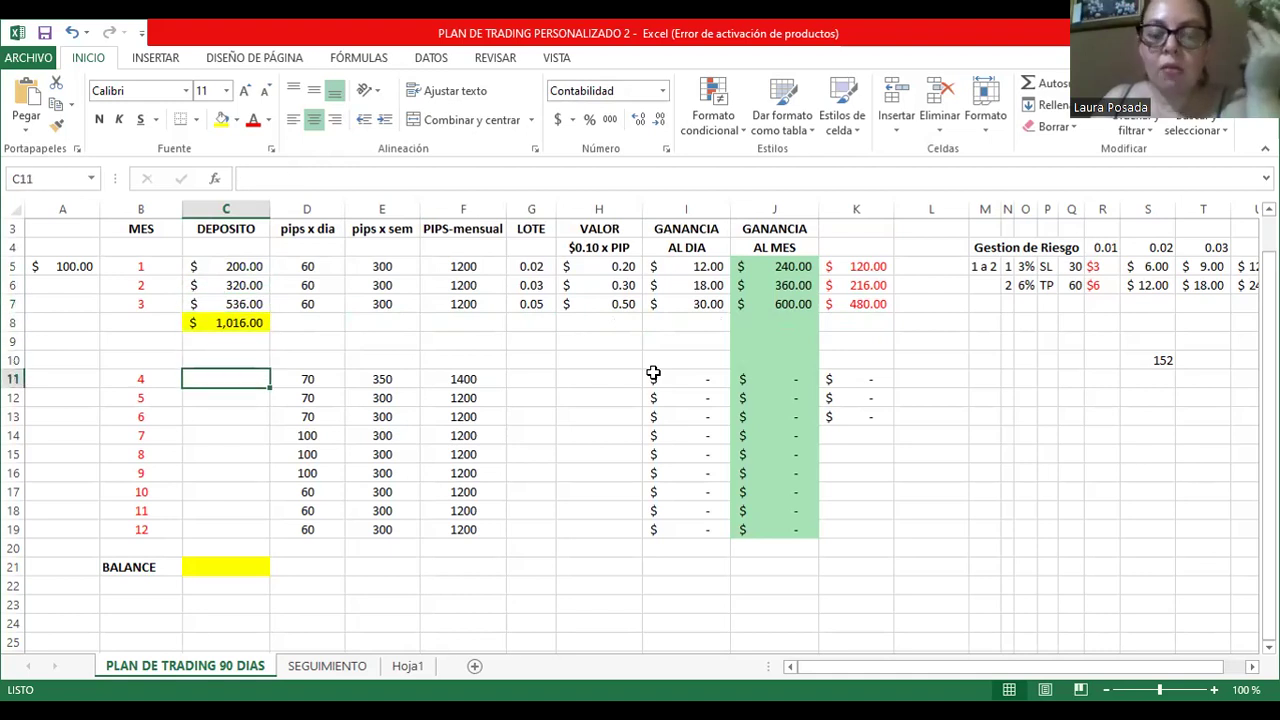
{"action": "type", "text": "800"}
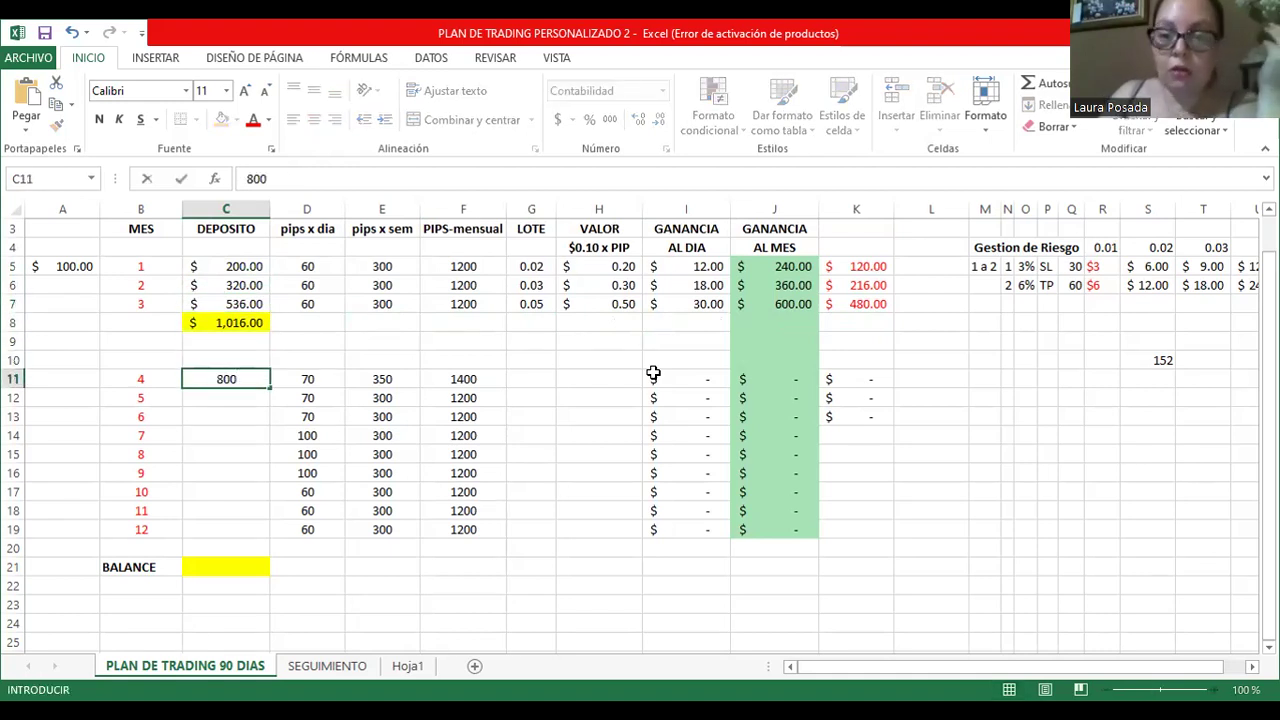
{"action": "key", "text": "Tab"}
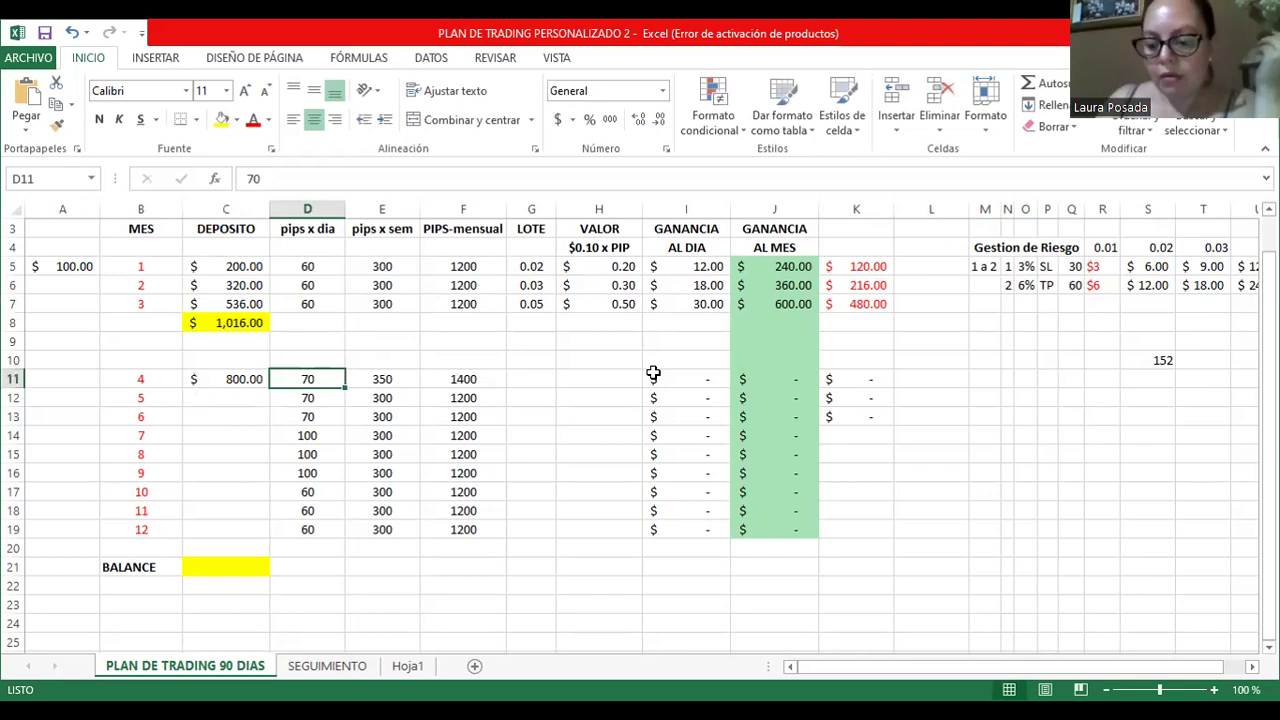
Set the month 4 deposit in C11 to 500.
{"action": "key", "text": "Left"}
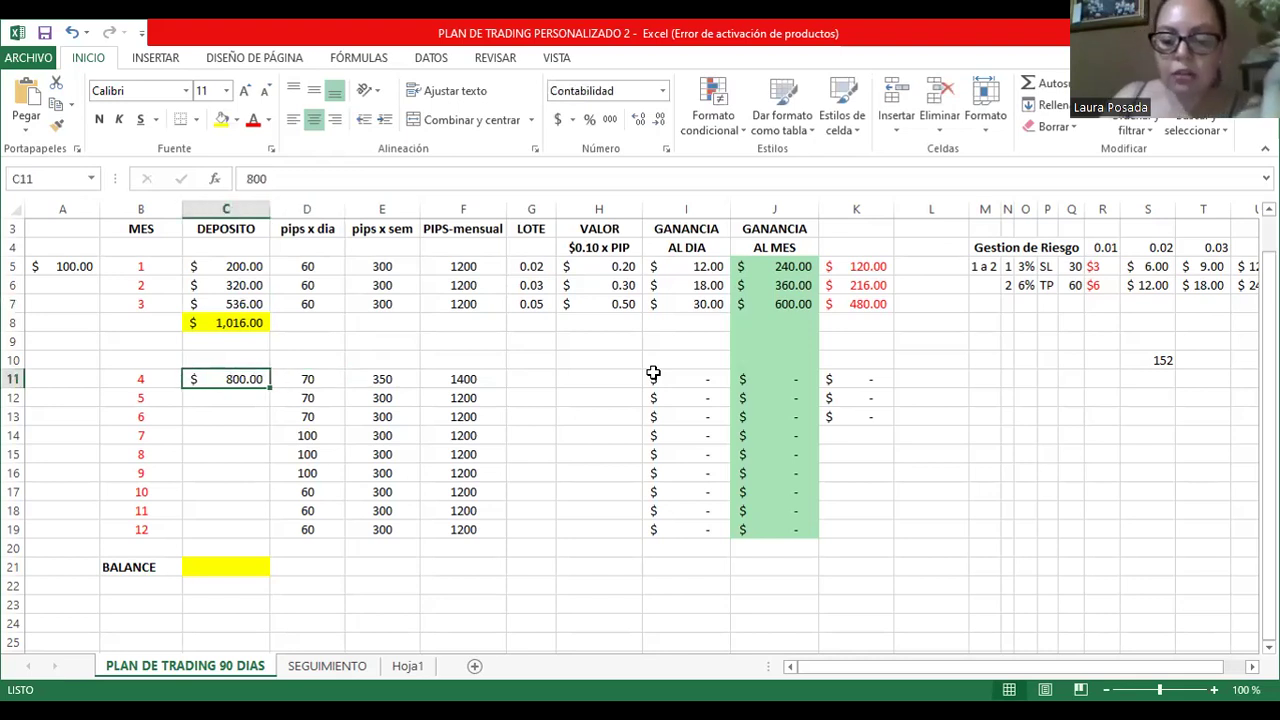
{"action": "type", "text": "500"}
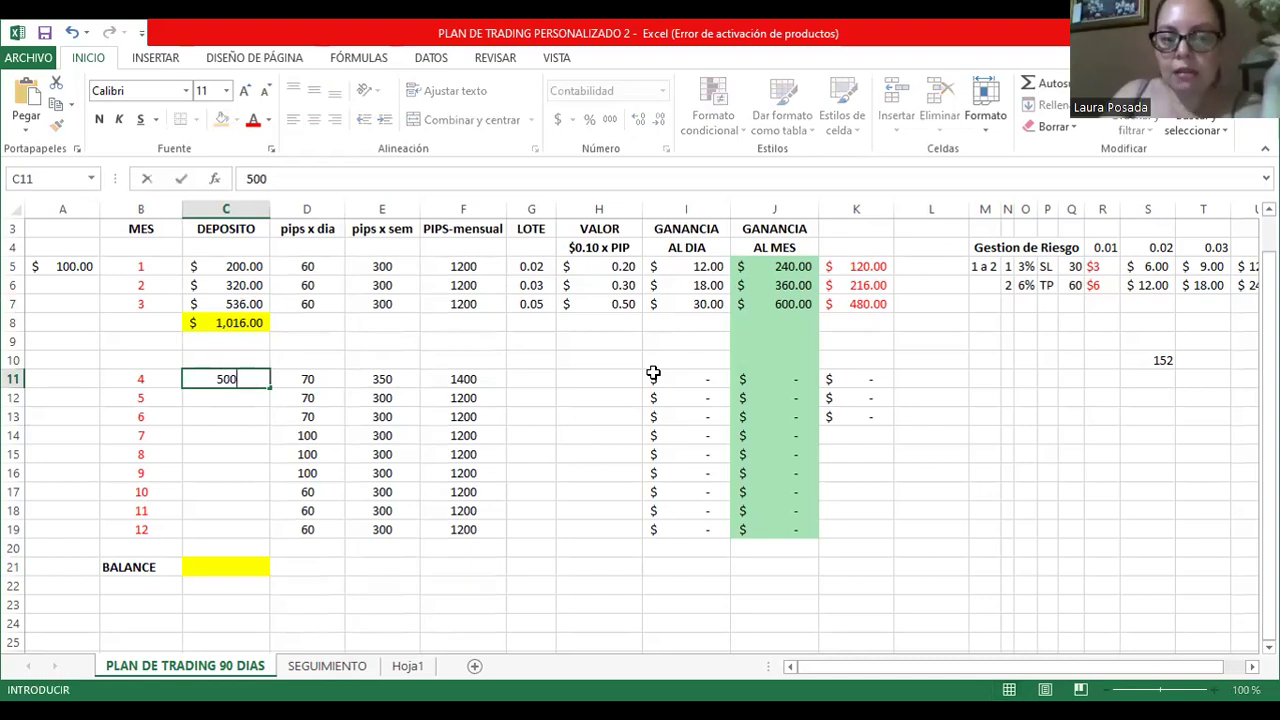
{"action": "key", "text": "Tab"}
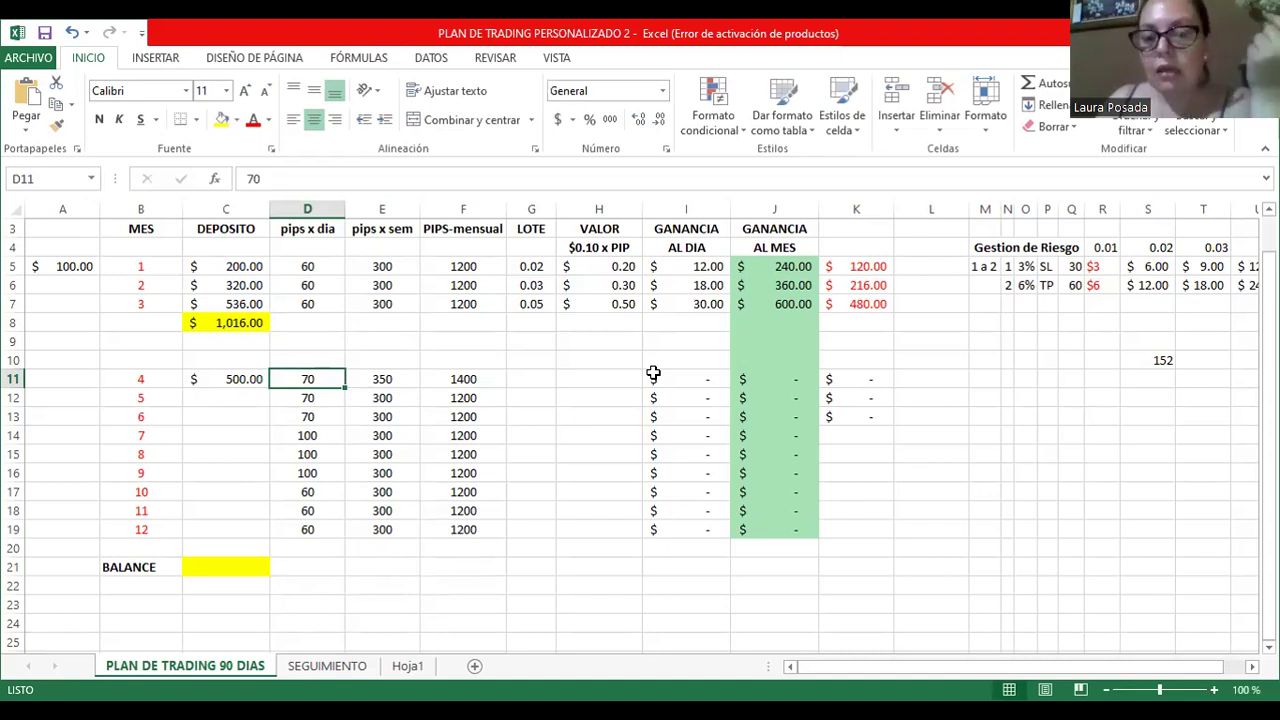
{"action": "key", "text": "Left"}
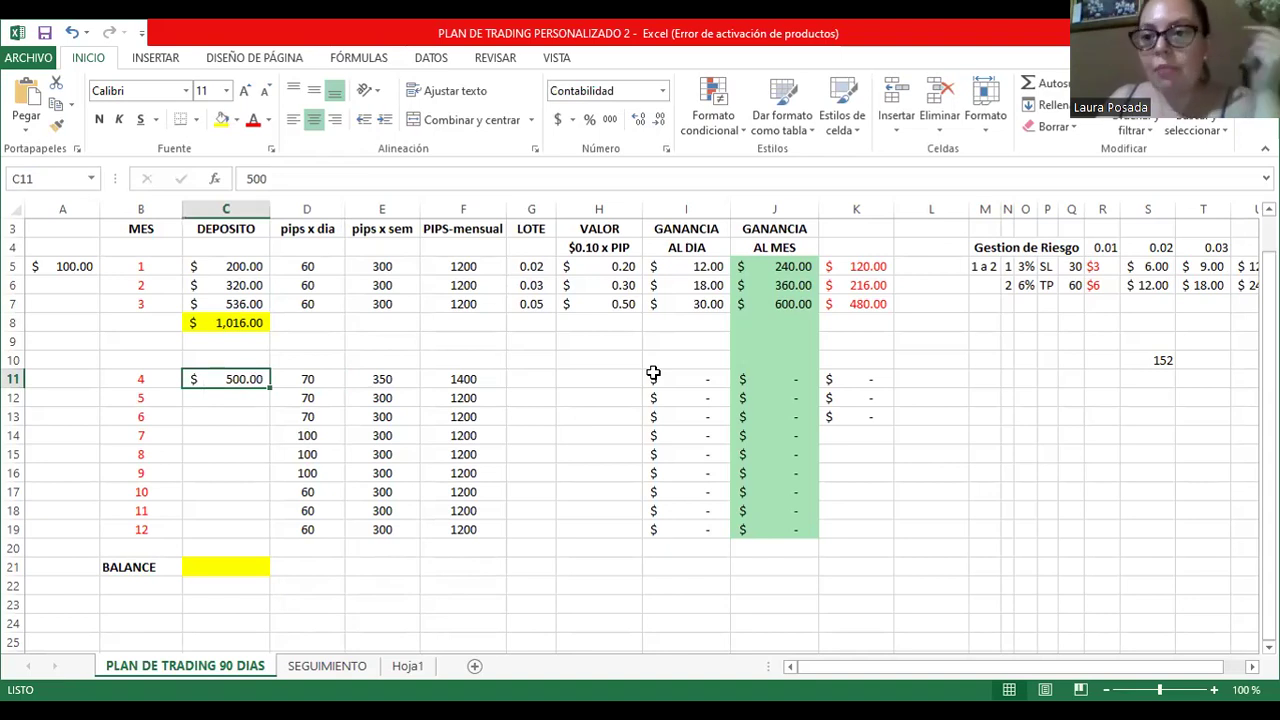
Examine the month 4 row from its pips through lot size, pip value and profits to the share formula in K11.
{"action": "key", "text": "Up"}
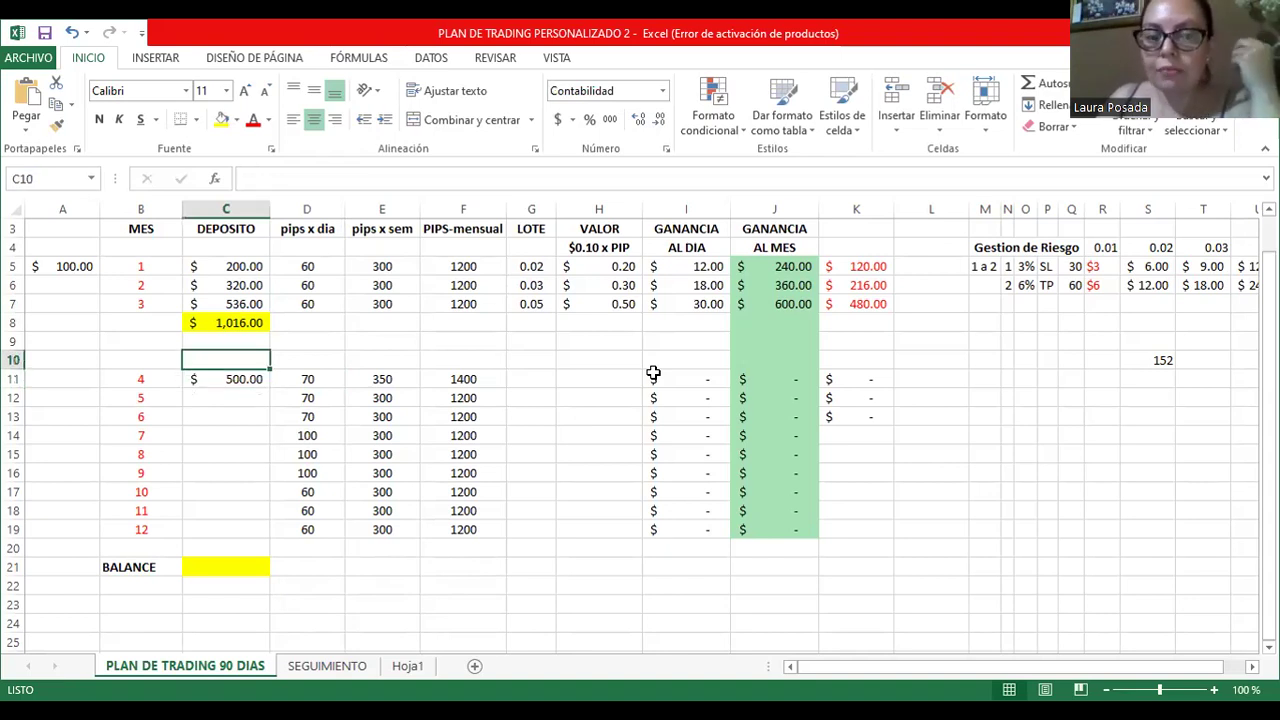
{"action": "key", "text": "Right"}
{"action": "key", "text": "Right"}
{"action": "key", "text": "Right"}
{"action": "key", "text": "Down"}
{"action": "key", "text": "Right"}
{"action": "key", "text": "Right"}
{"action": "key", "text": "Right"}
{"action": "key", "text": "Right"}
{"action": "key", "text": "Right"}
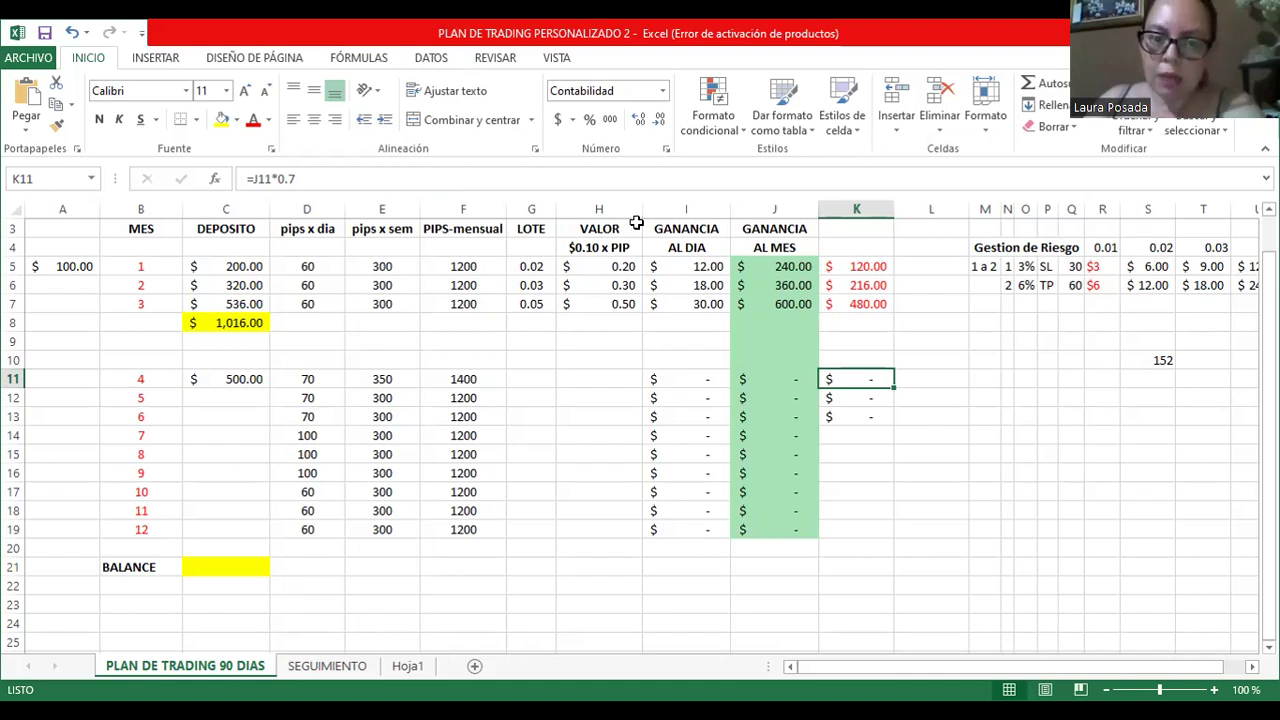
Examine the month 1 deposit in C5 and the risk management table's 1 a 2 ratio, risk percentage and SL pips in row 5.
{"action": "left_click", "coordinate": [216, 266]}
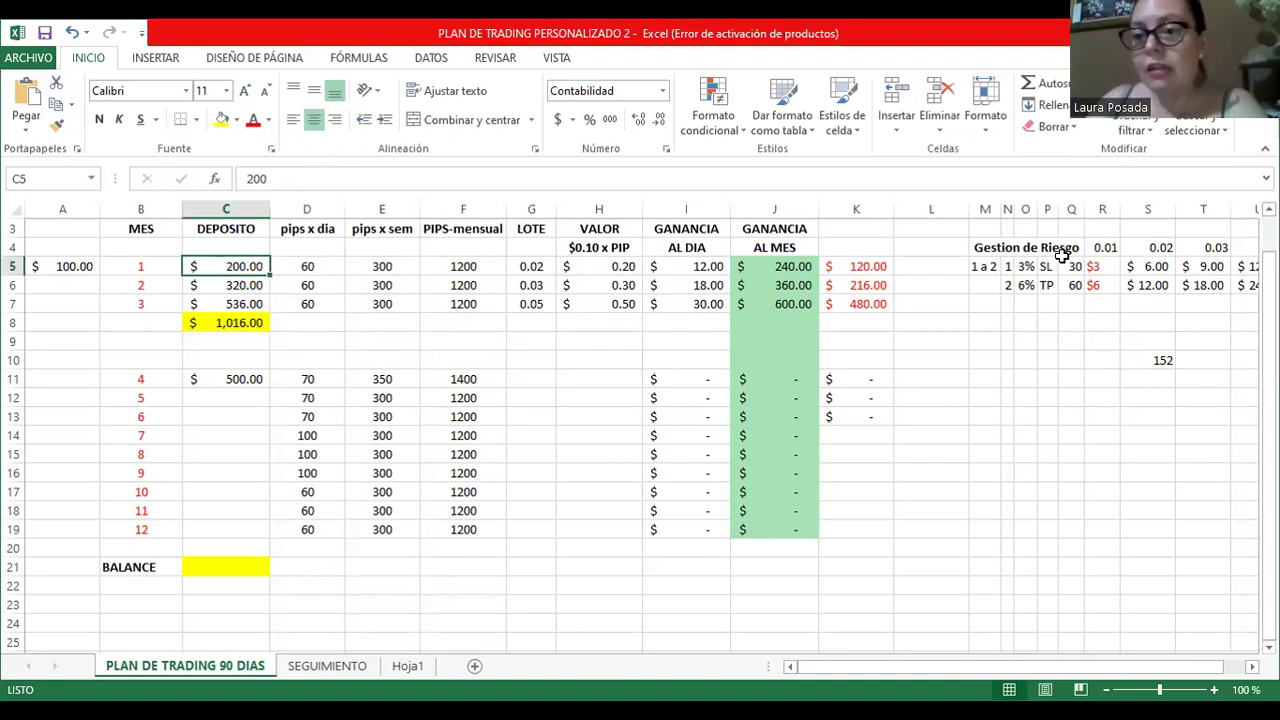
{"action": "left_click", "coordinate": [984, 265]}
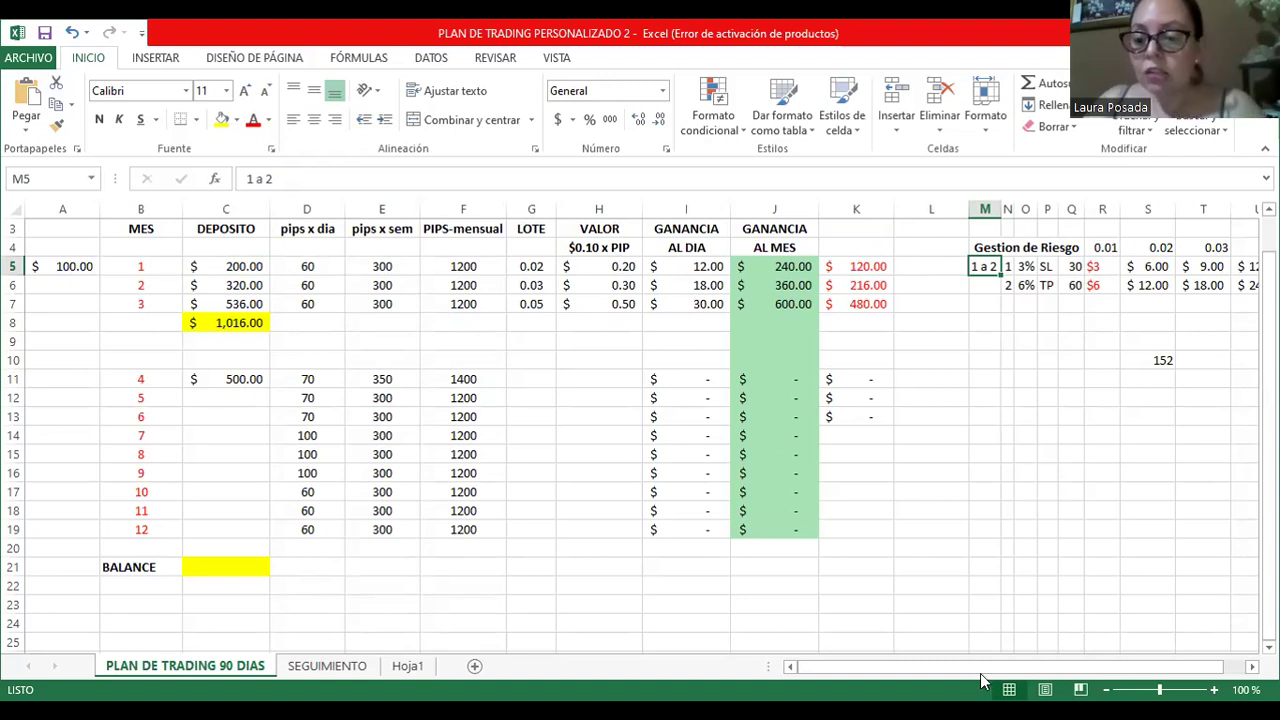
{"action": "left_click_drag", "start_coordinate": [980, 675], "coordinate": [1017, 675]}
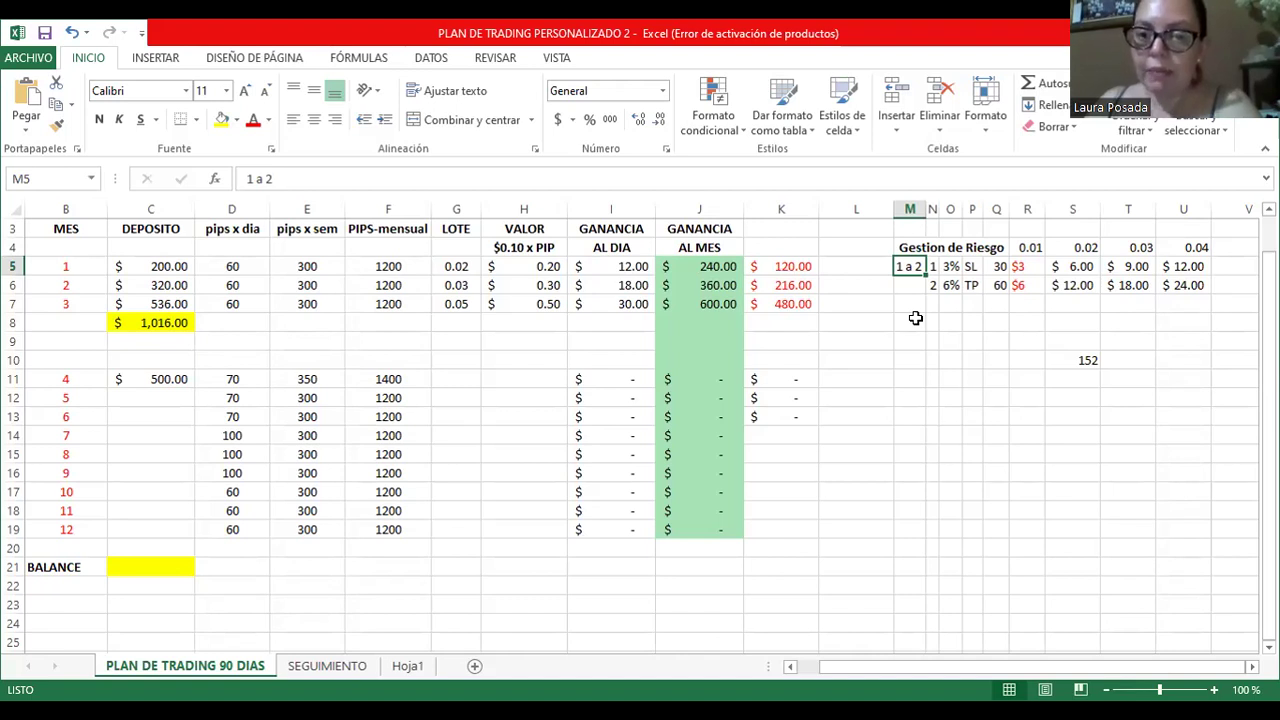
{"action": "left_click", "coordinate": [932, 267]}
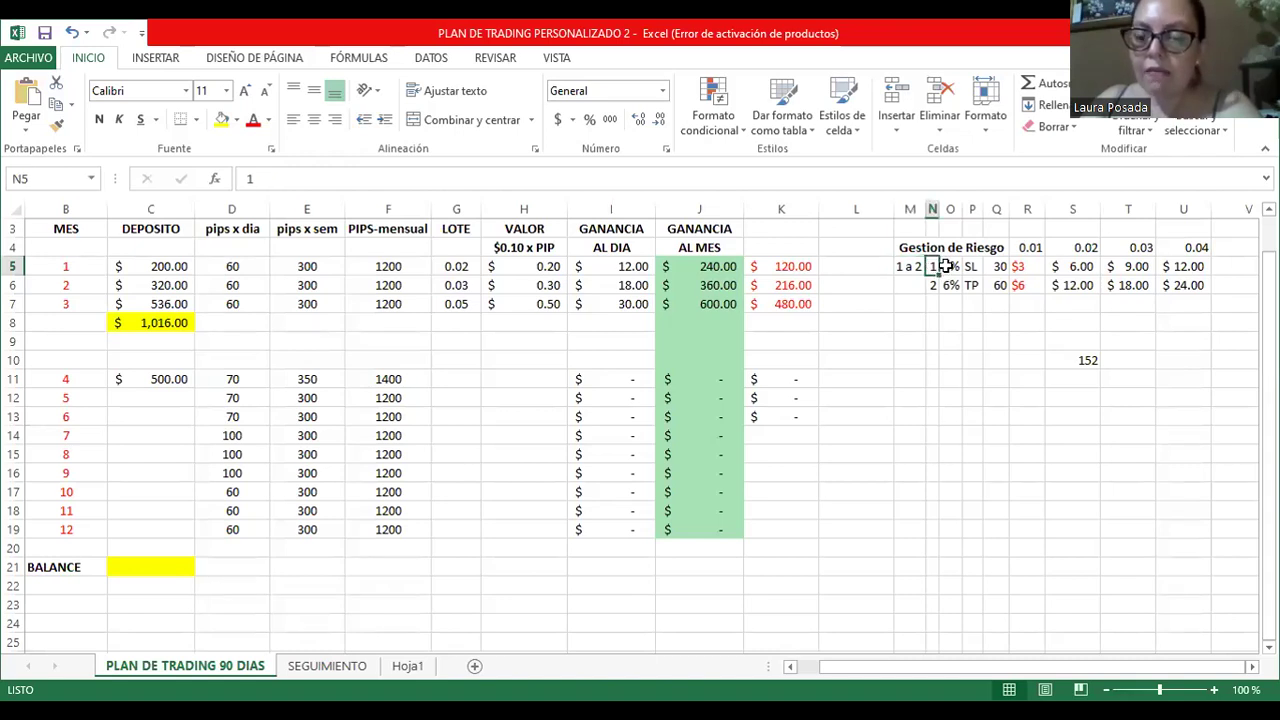
{"action": "left_click", "coordinate": [950, 267]}
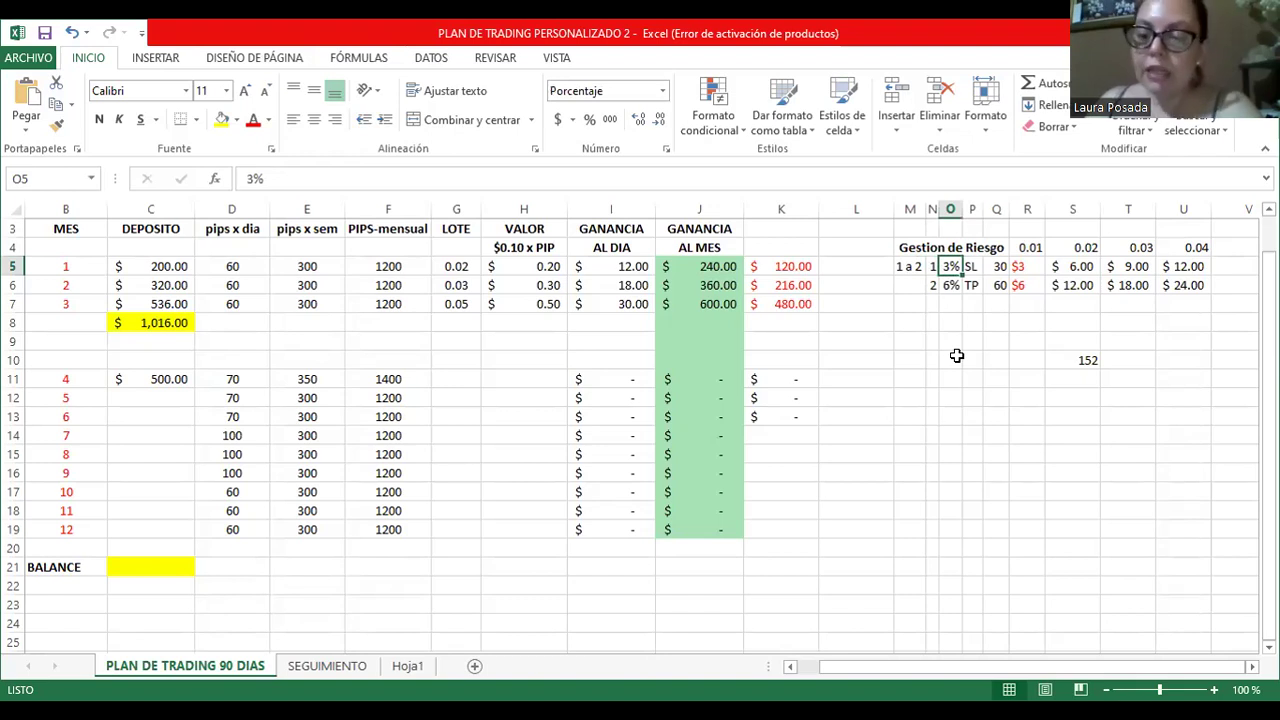
{"action": "key", "text": "Right"}
{"action": "key", "text": "Right"}
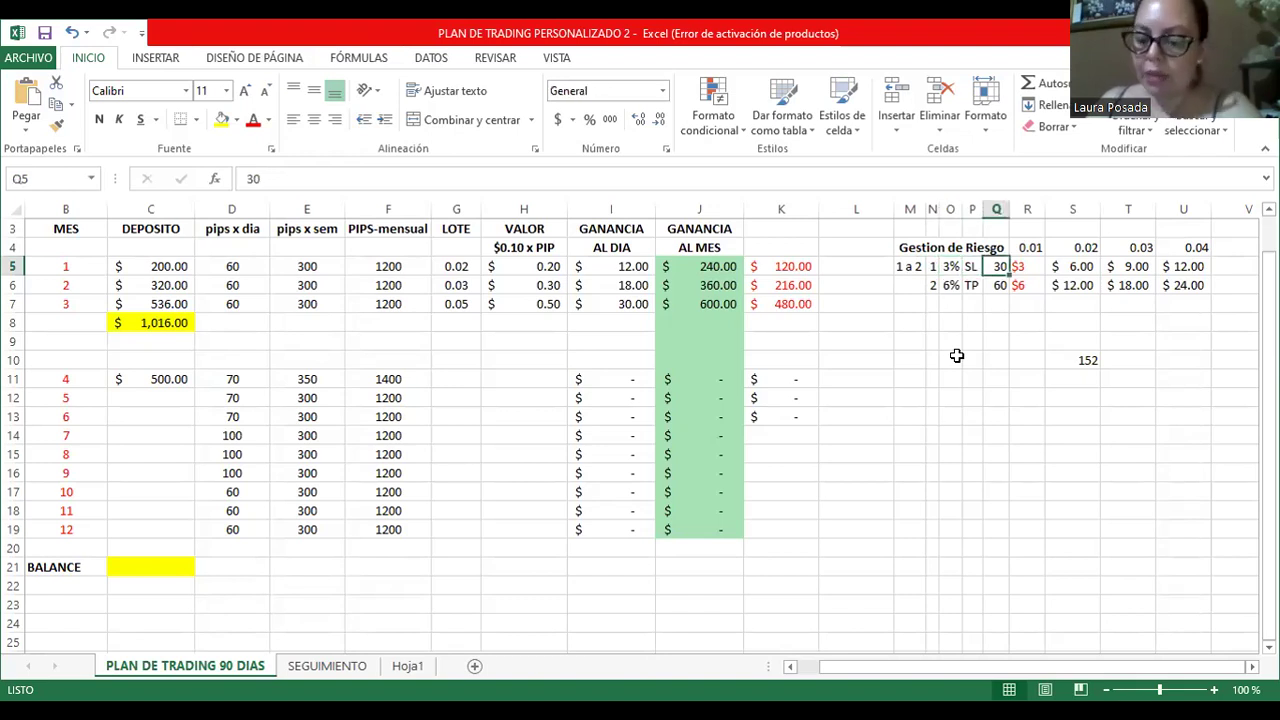
Examine the risk management table's TP row from its ratio, percentage and pips to the 0.01 lot amounts in column R.
{"action": "key", "text": "Down"}
{"action": "key", "text": "Left"}
{"action": "key", "text": "Left"}
{"action": "key", "text": "Left"}
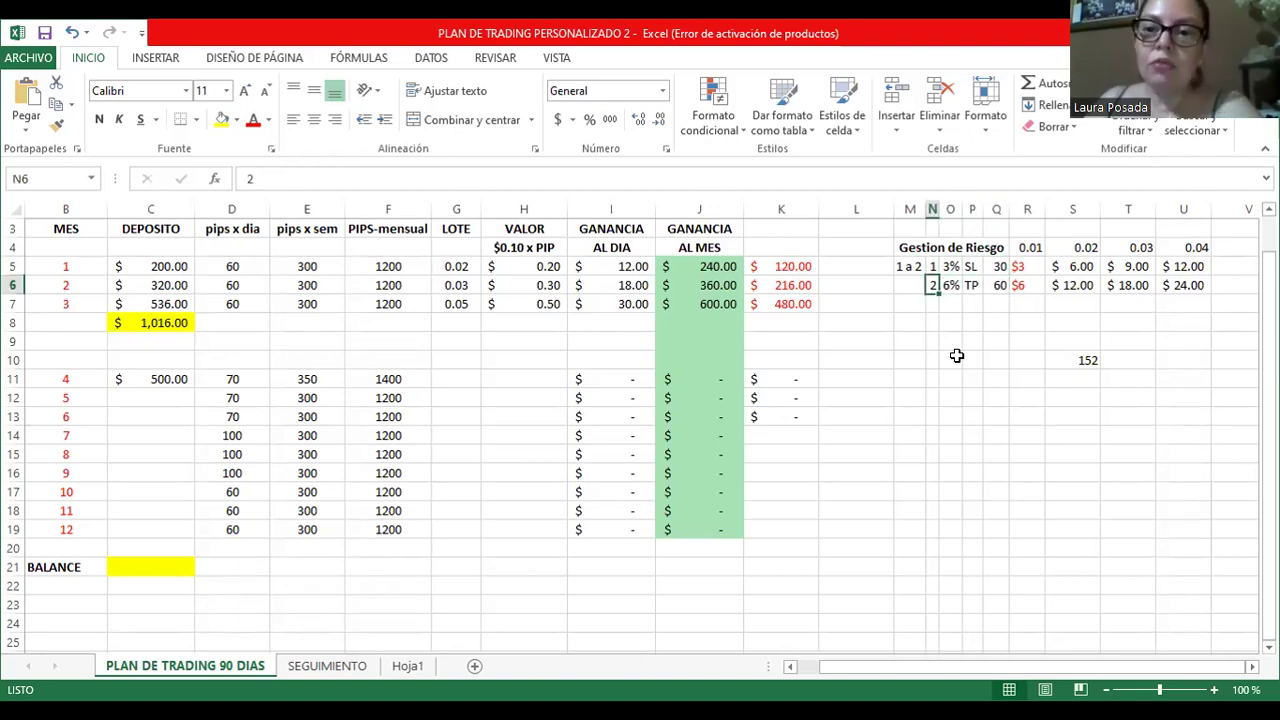
{"action": "key", "text": "Right"}
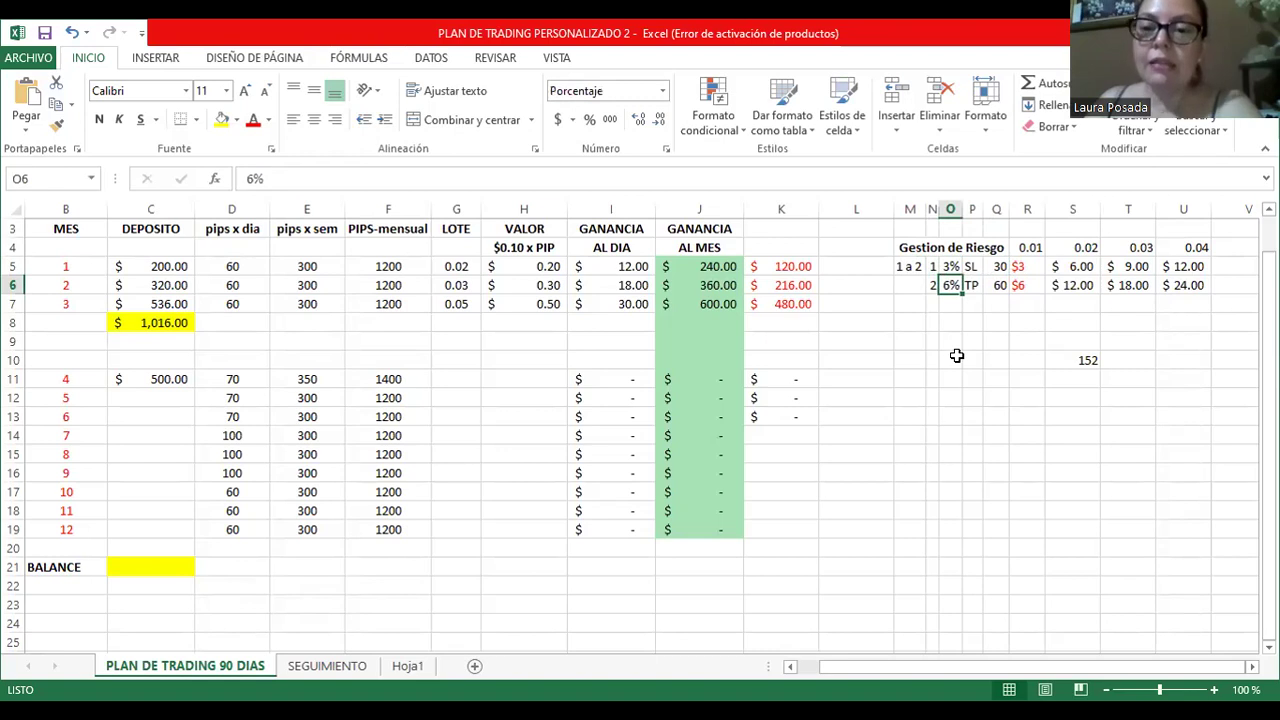
{"action": "key", "text": "Right"}
{"action": "key", "text": "Right"}
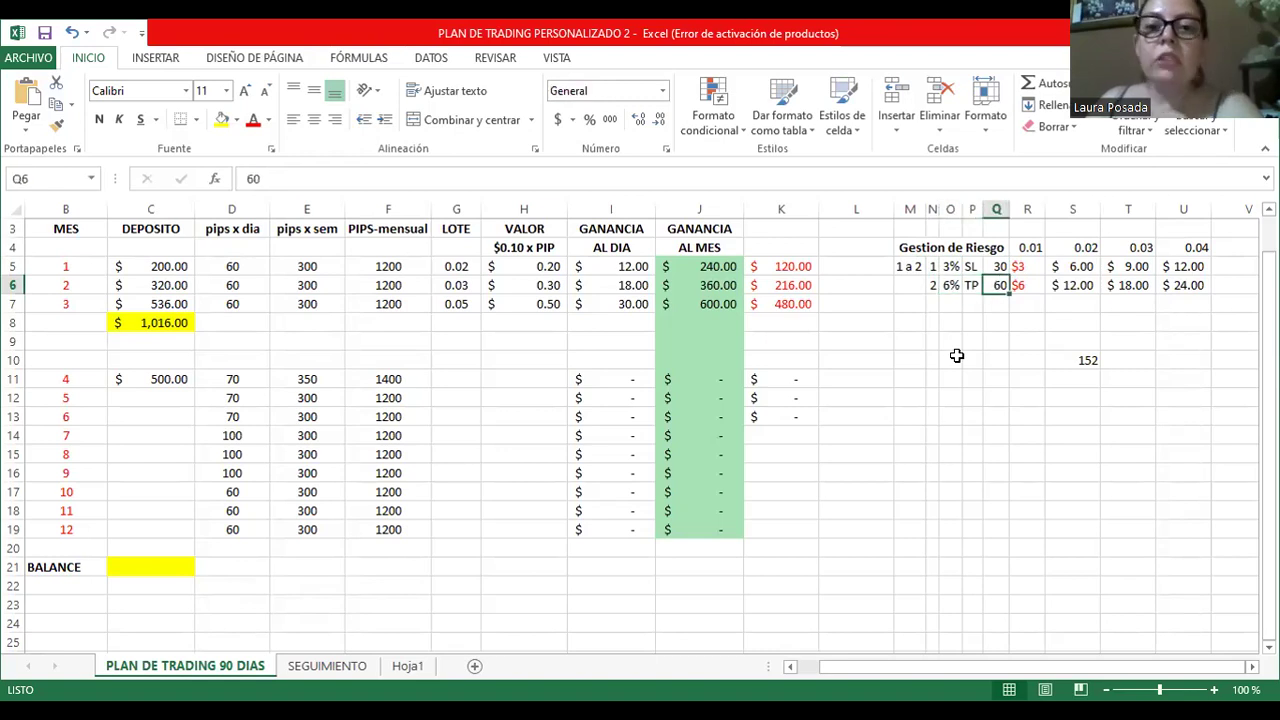
{"action": "key", "text": "Right"}
{"action": "key", "text": "Up"}
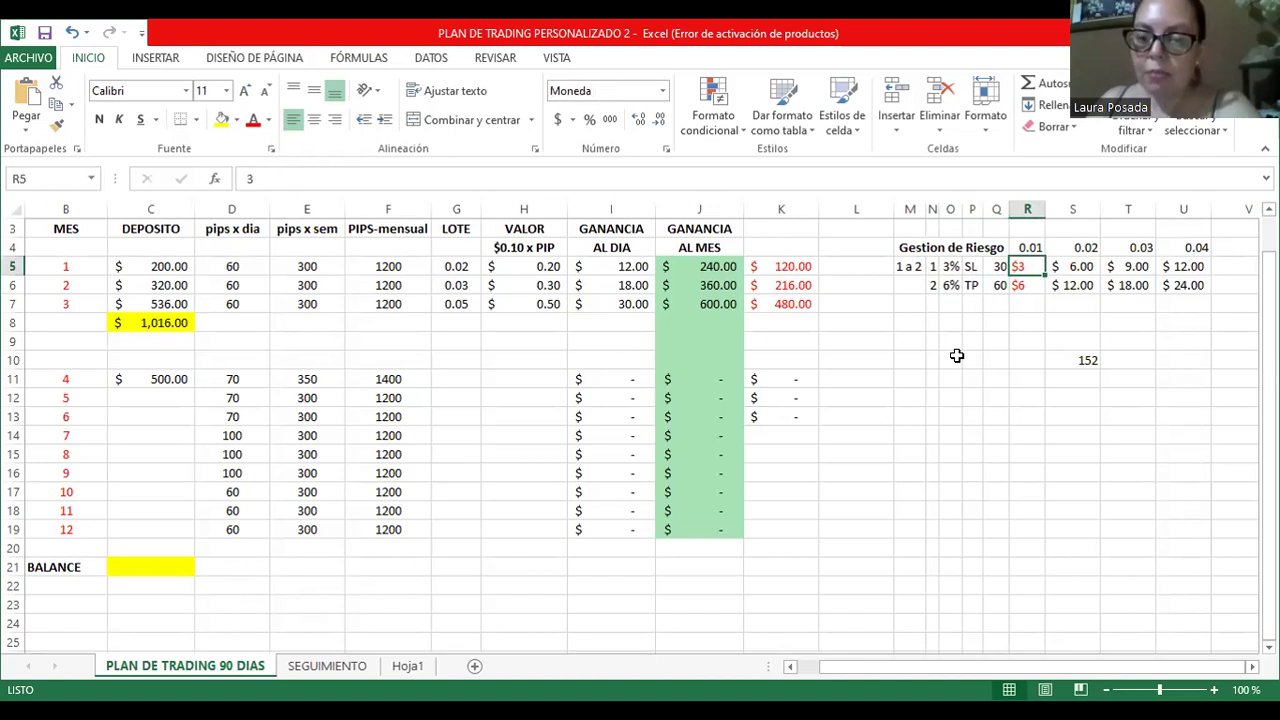
Examine the risk management table's SL and TP amounts in rows 5 and 6 across the 0.01 to 0.04 lot columns.
{"action": "key", "text": "Down"}
{"action": "key", "text": "Up"}
{"action": "key", "text": "Down"}
{"action": "key", "text": "Right"}
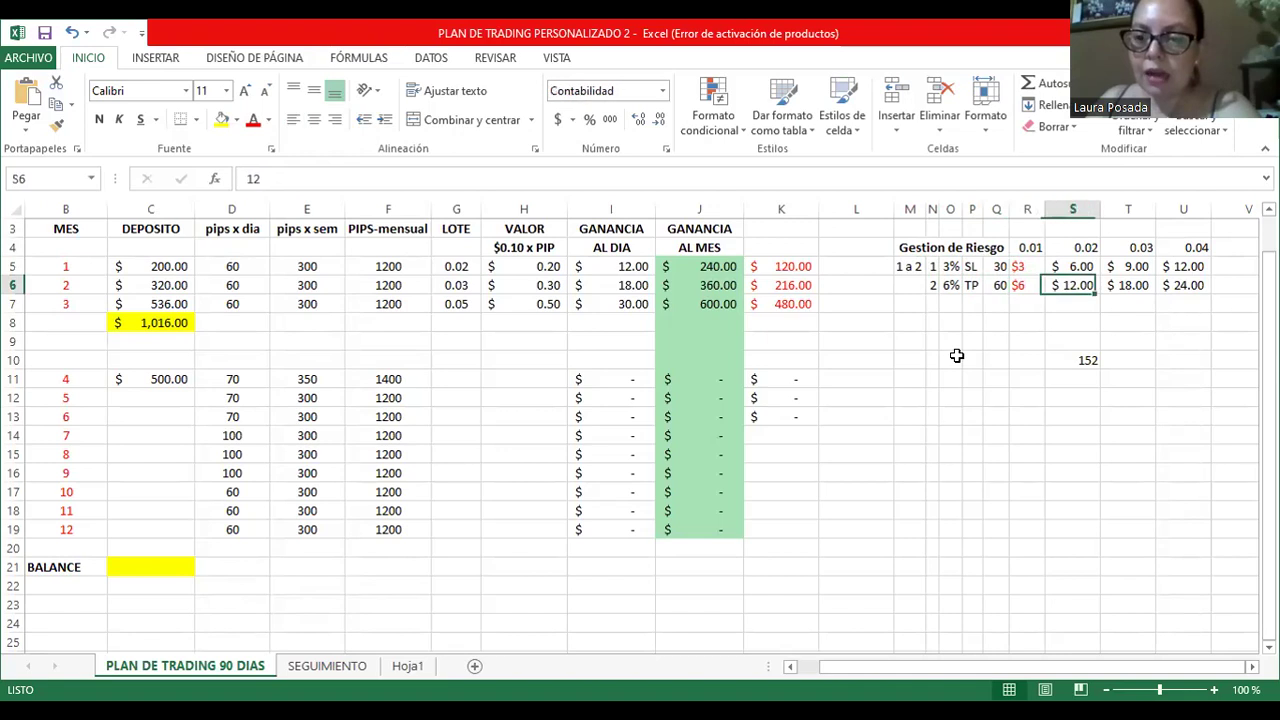
{"action": "key", "text": "Up"}
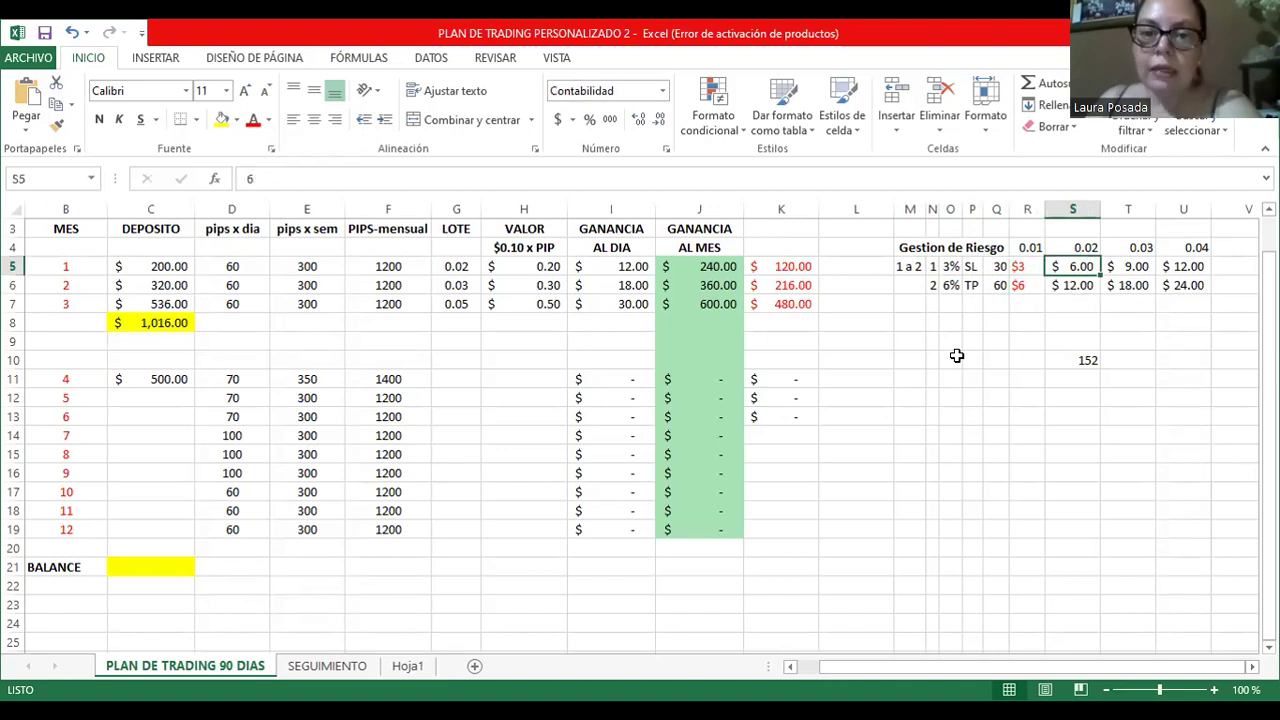
{"action": "key", "text": "Down"}
{"action": "key", "text": "Right"}
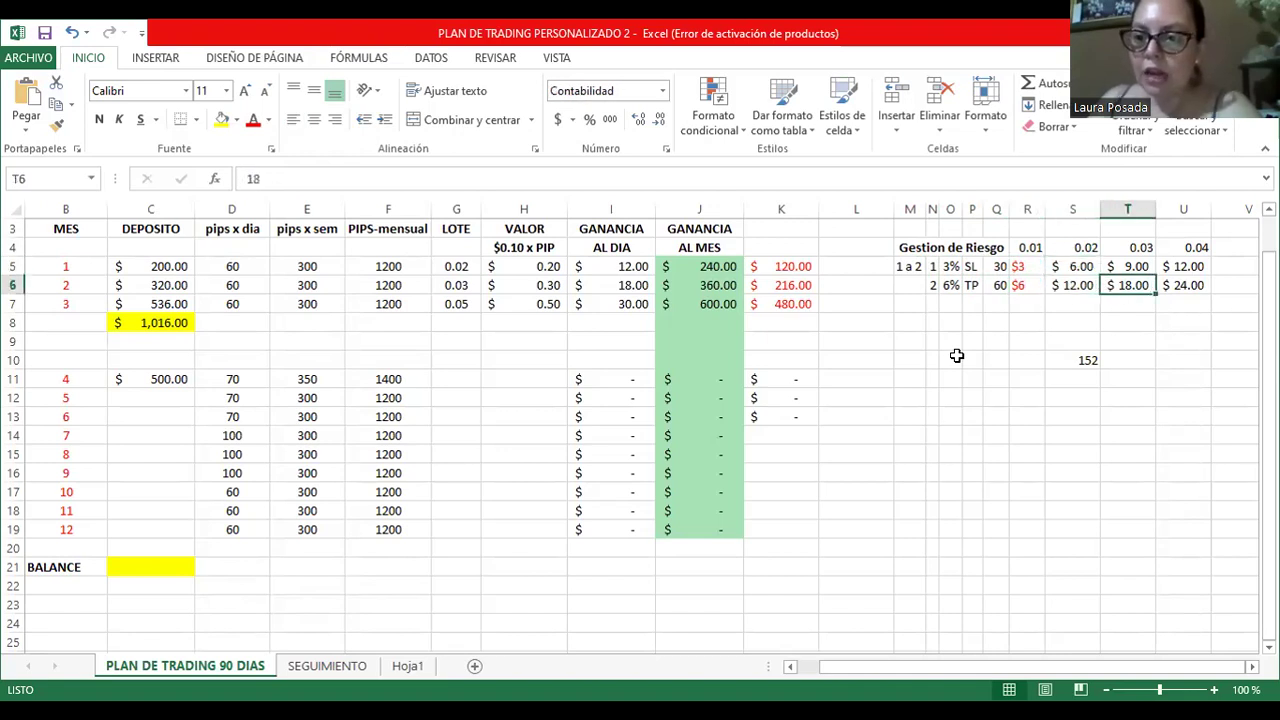
{"action": "key", "text": "Up"}
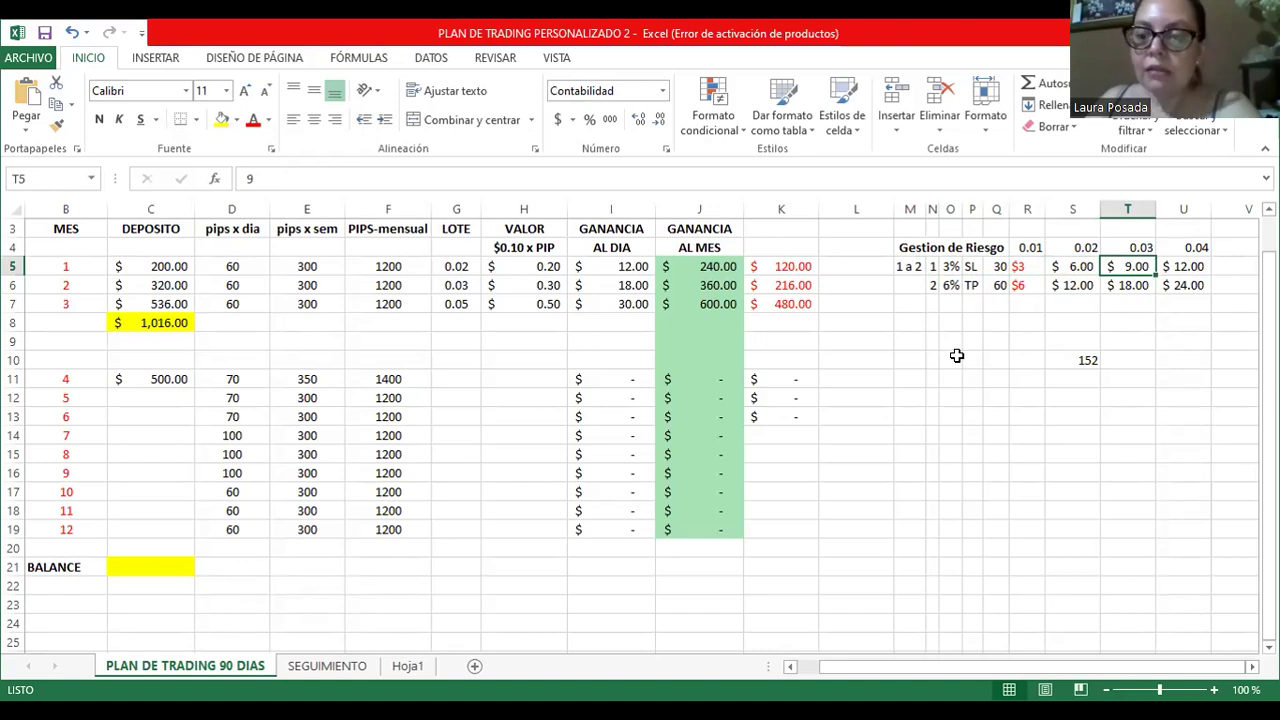
{"action": "key", "text": "Down"}
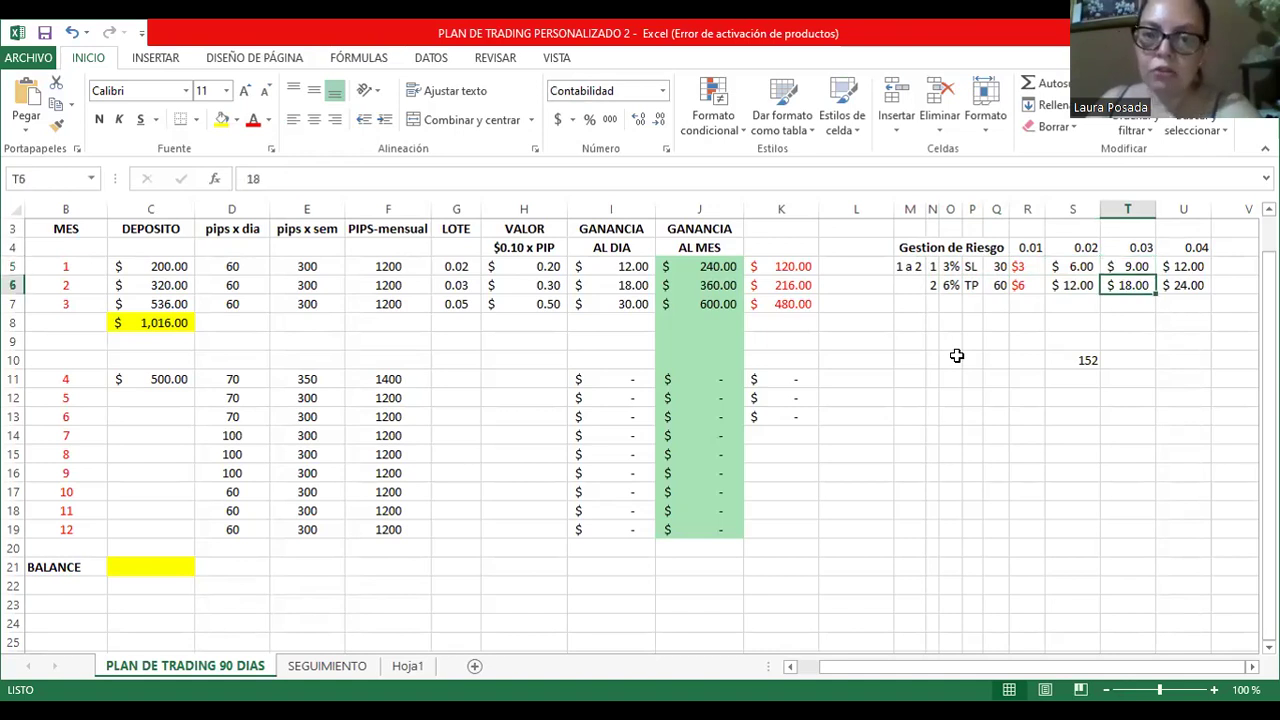
{"action": "key", "text": "Right"}
{"action": "key", "text": "Up"}
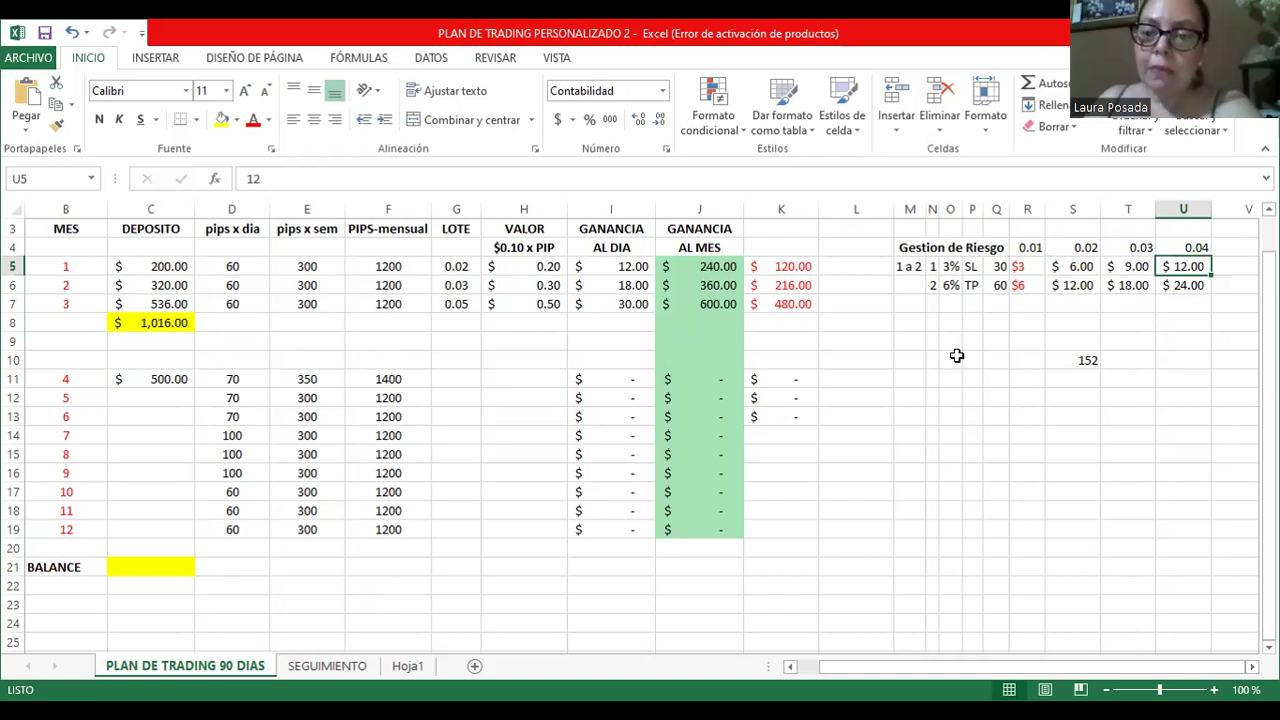
Compare the SL amounts in row 5 across the lot columns, including the 0.04 lot's TP amount in U6.
{"action": "key", "text": "Left"}
{"action": "key", "text": "Left"}
{"action": "key", "text": "Left"}
{"action": "key", "text": "Right"}
{"action": "key", "text": "Right"}
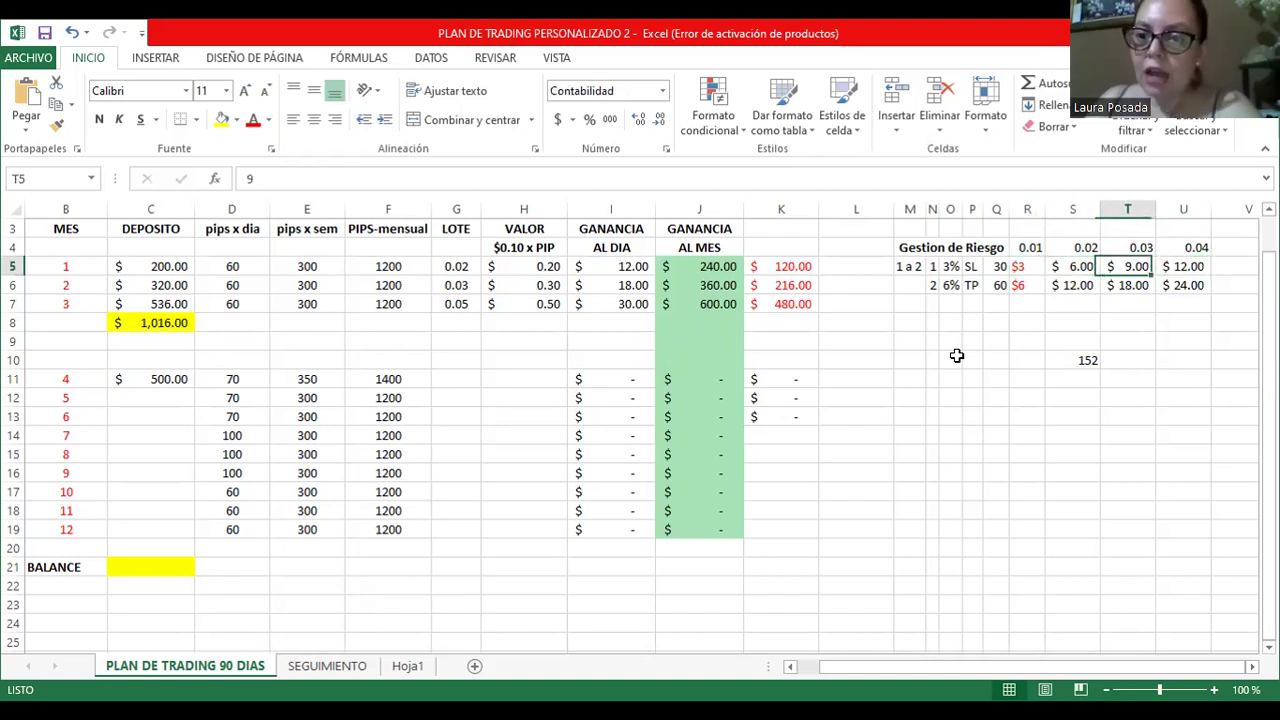
{"action": "key", "text": "Right"}
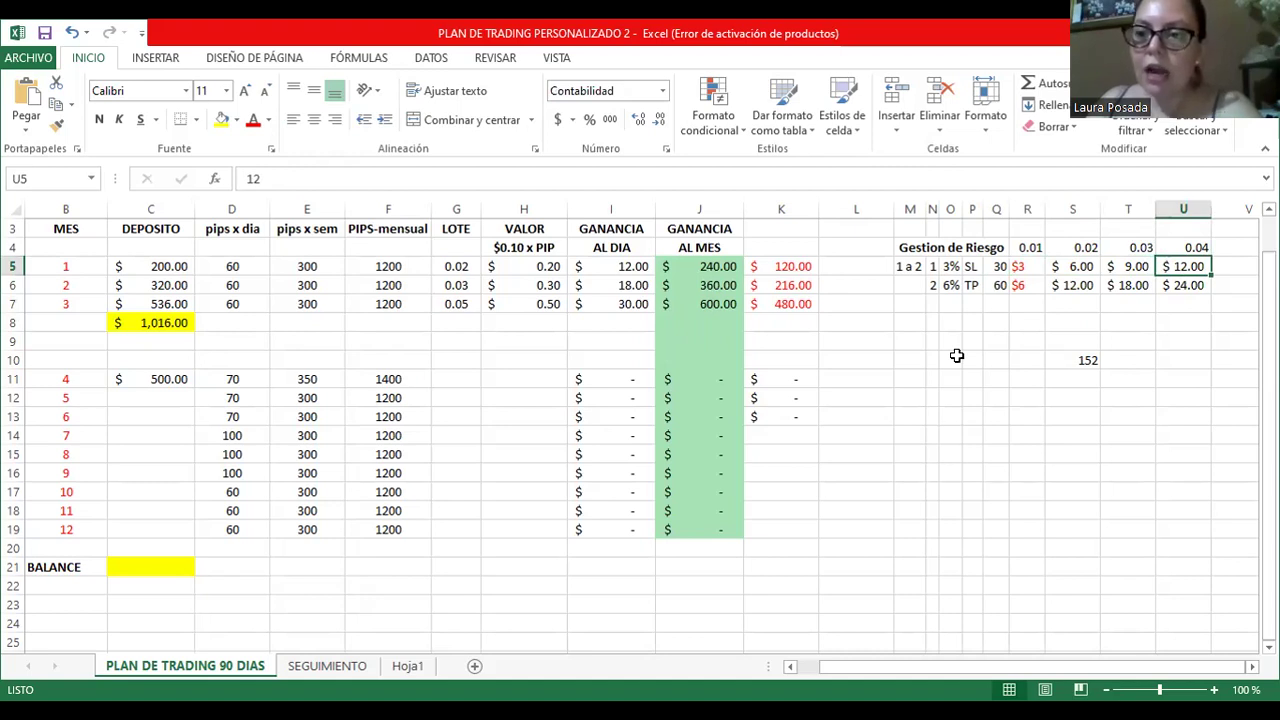
{"action": "key", "text": "Down"}
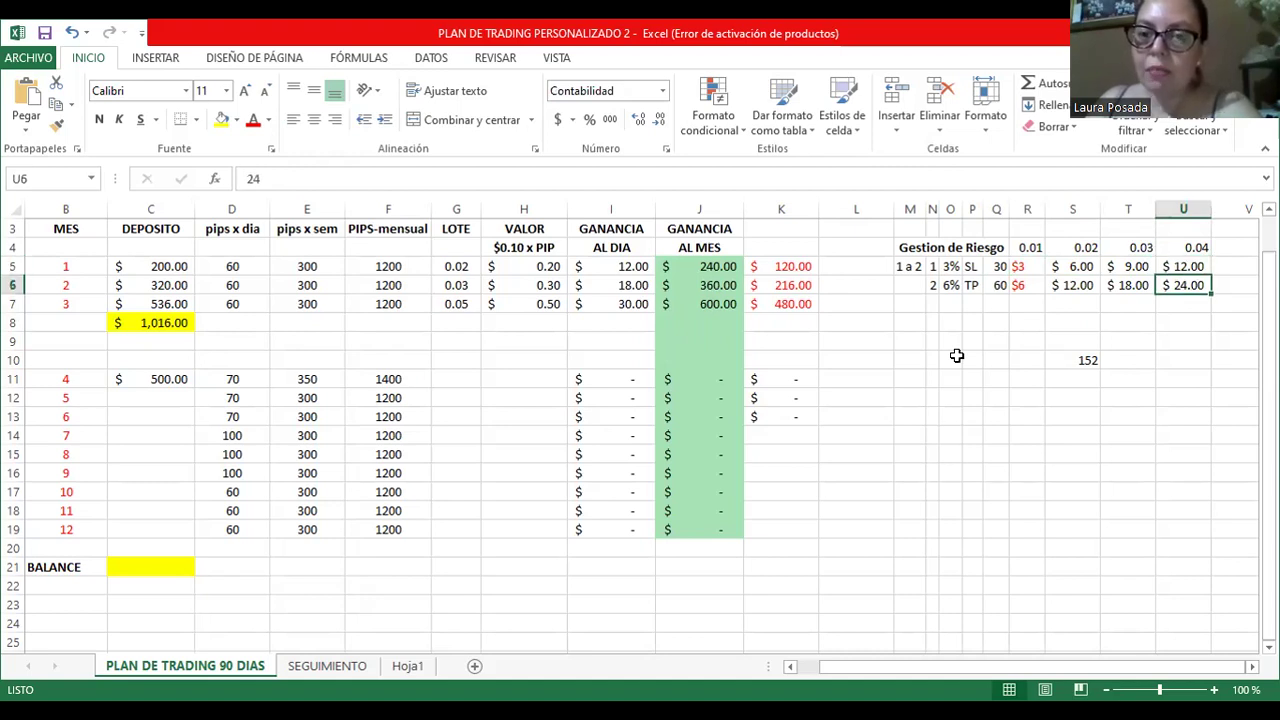
{"action": "key", "text": "Up"}
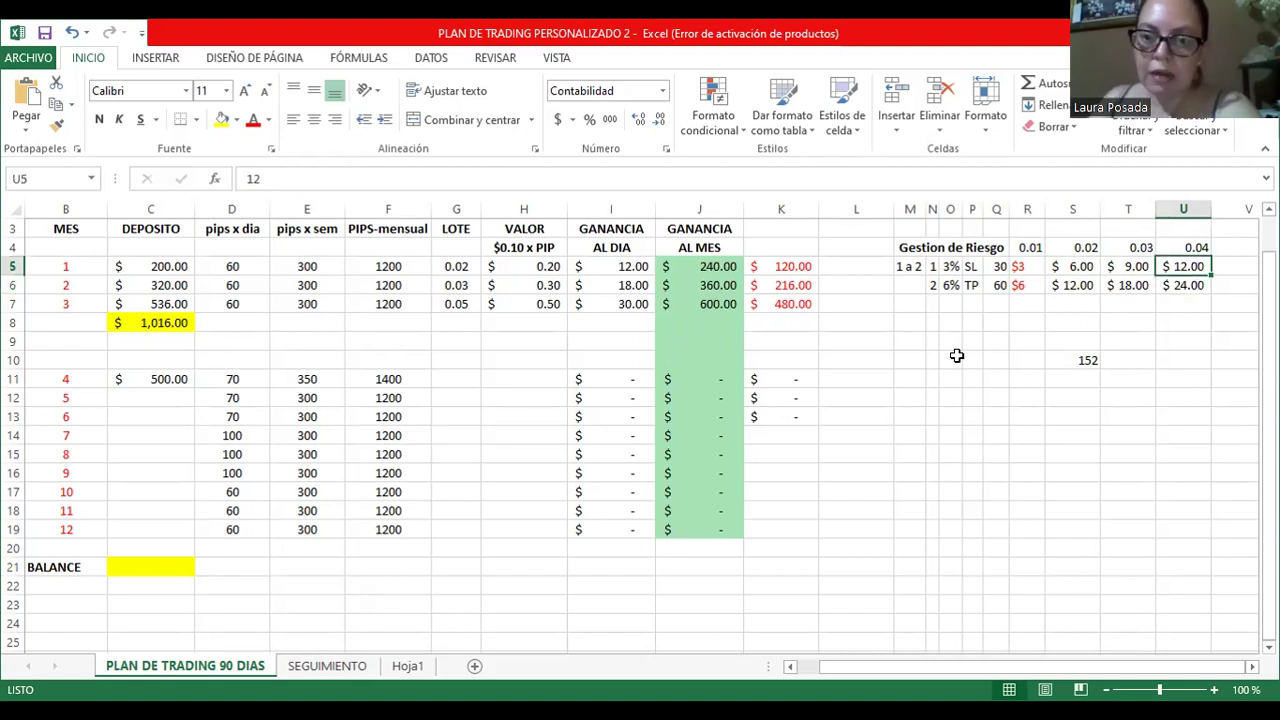
Recheck the 1 a 2 ratio's SL row from the 0.04 lot amount back to the SL label in P5.
{"action": "key", "text": "Left"}
{"action": "key", "text": "Left"}
{"action": "key", "text": "Left"}
{"action": "key", "text": "Left"}
{"action": "key", "text": "Left"}
{"action": "key", "text": "Left"}
{"action": "key", "text": "Left"}
{"action": "key", "text": "Left"}
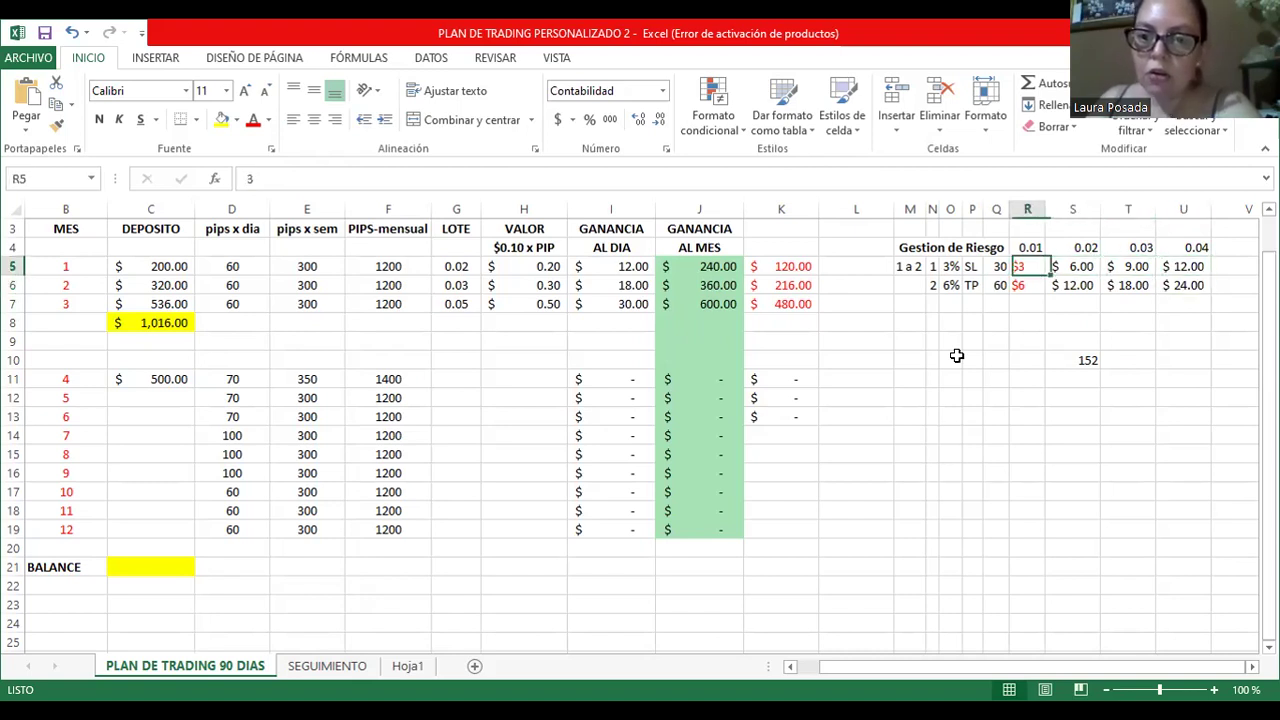
{"action": "key", "text": "Right"}
{"action": "key", "text": "Right"}
{"action": "key", "text": "Right"}
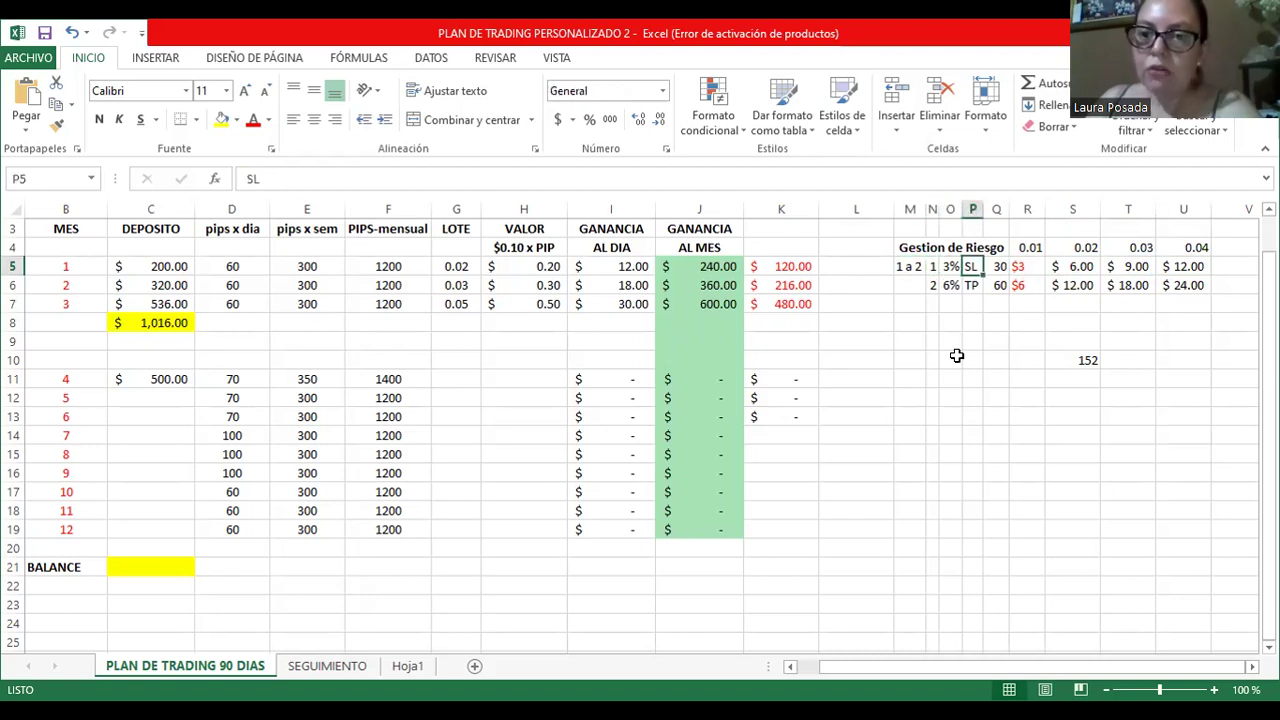
Enter the ratio label 1 a 3 in M8, below the 1 a 2 block of the risk management table.
{"action": "key", "text": "Left"}
{"action": "key", "text": "Left"}
{"action": "key", "text": "Left"}
{"action": "key", "text": "Down"}
{"action": "key", "text": "Down"}
{"action": "key", "text": "Down"}
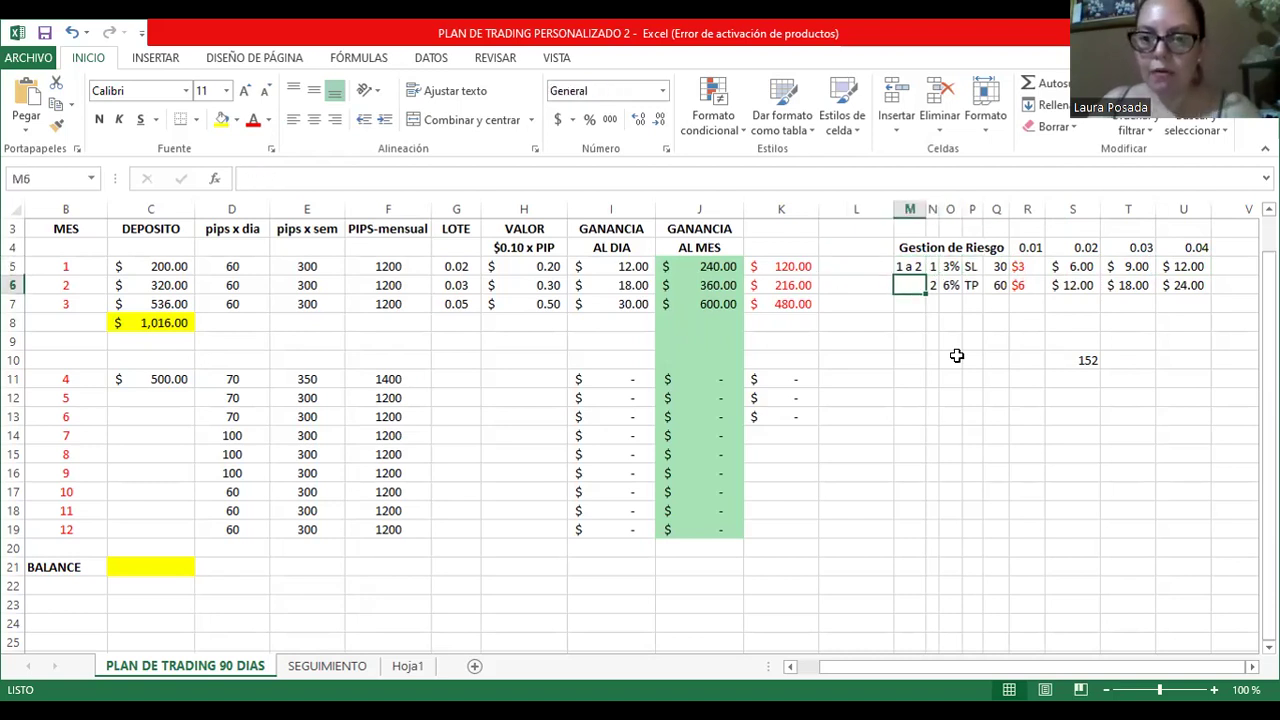
{"action": "type", "text": "1"}
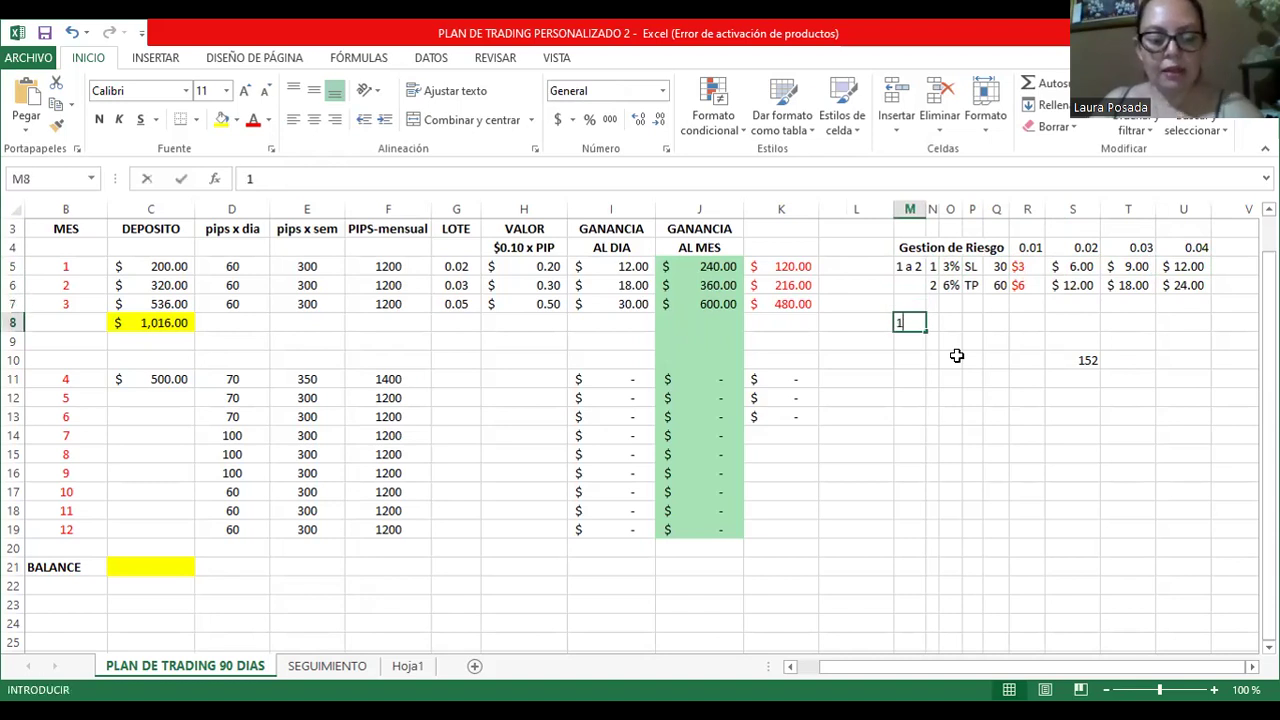
{"action": "type", "text": " a 3"}
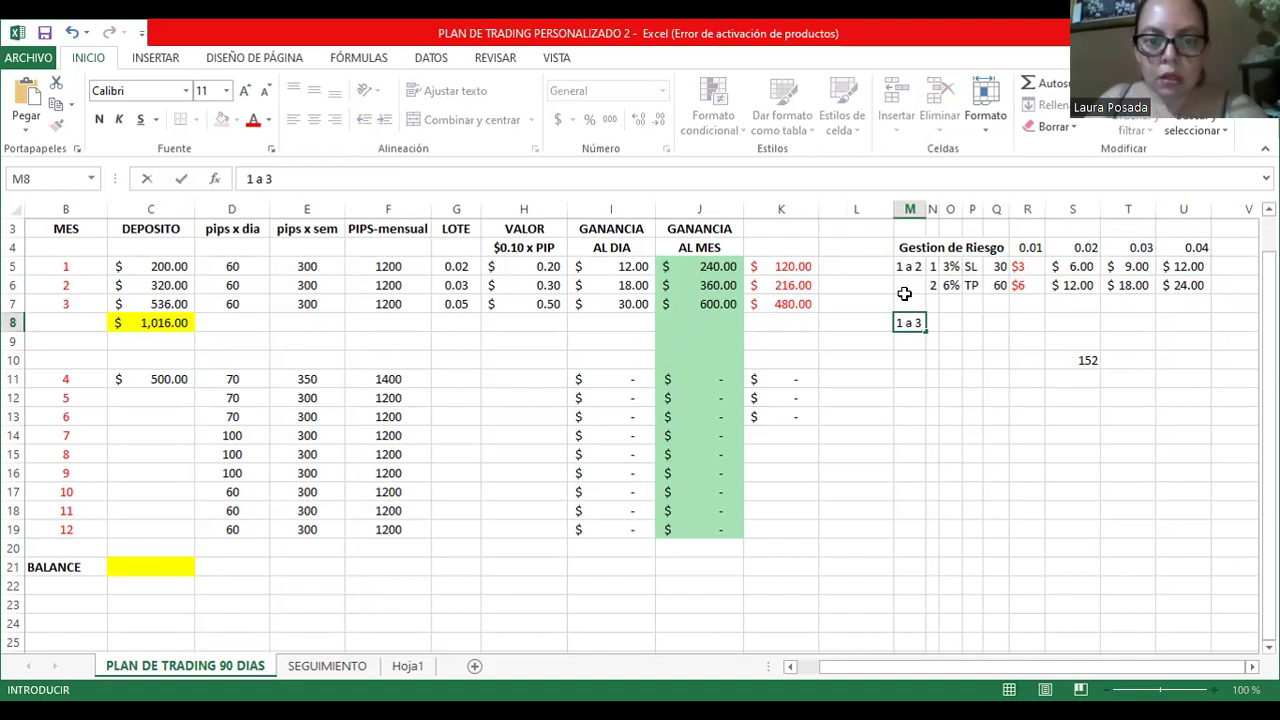
{"action": "key", "text": "Return"}
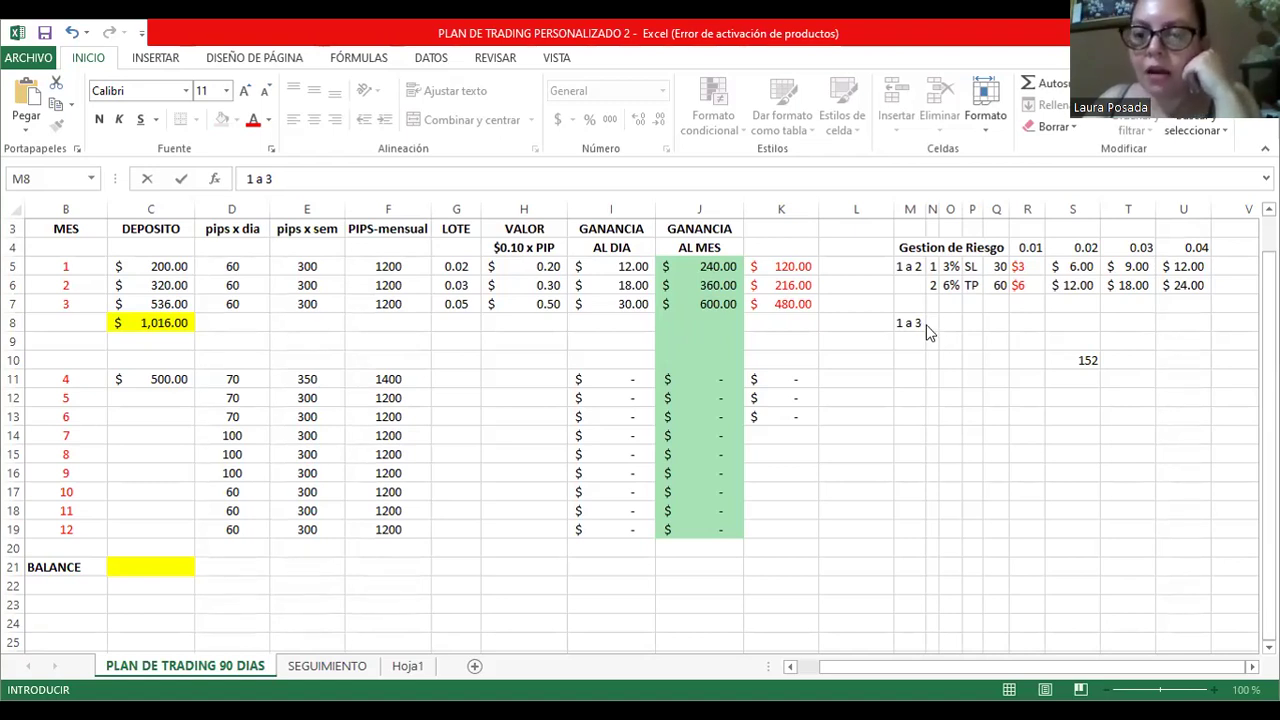
Fill the 1 a 3 ratio's stop-loss row in N8:R8 with 1, 3%, SL, 30 and 3.
{"action": "left_click", "coordinate": [928, 323]}
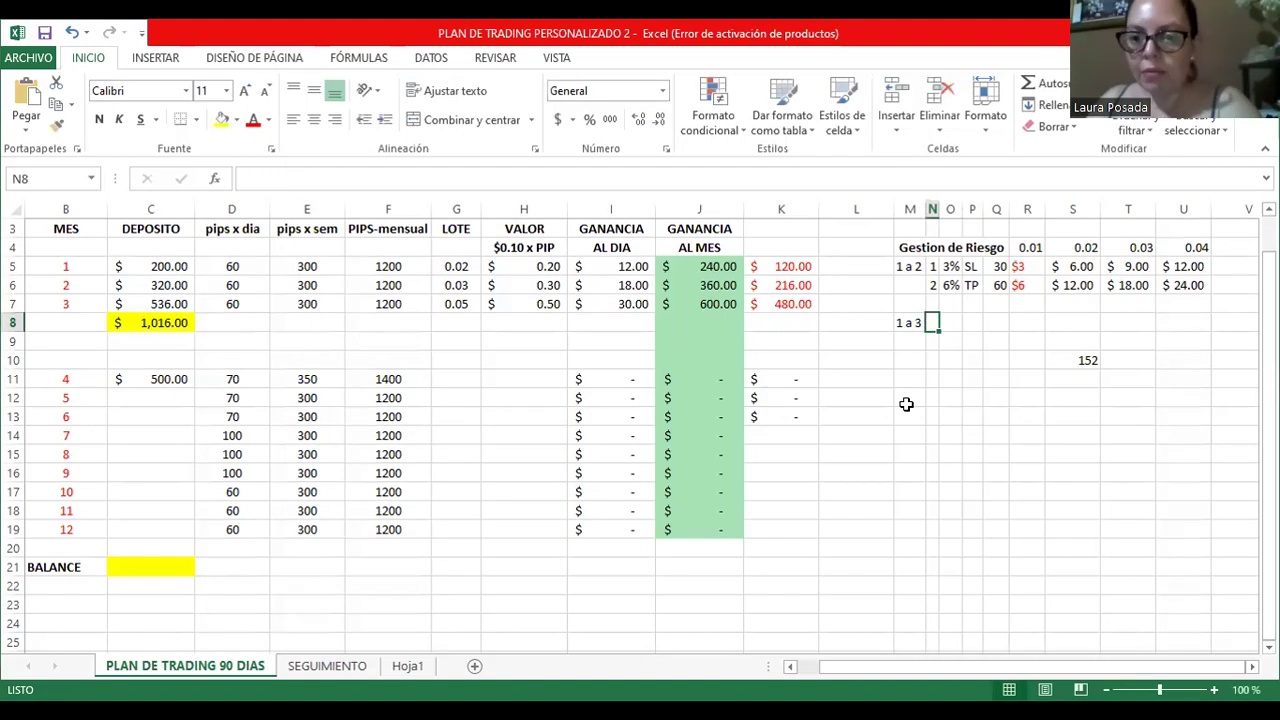
{"action": "type", "text": "1"}
{"action": "key", "text": "Tab"}
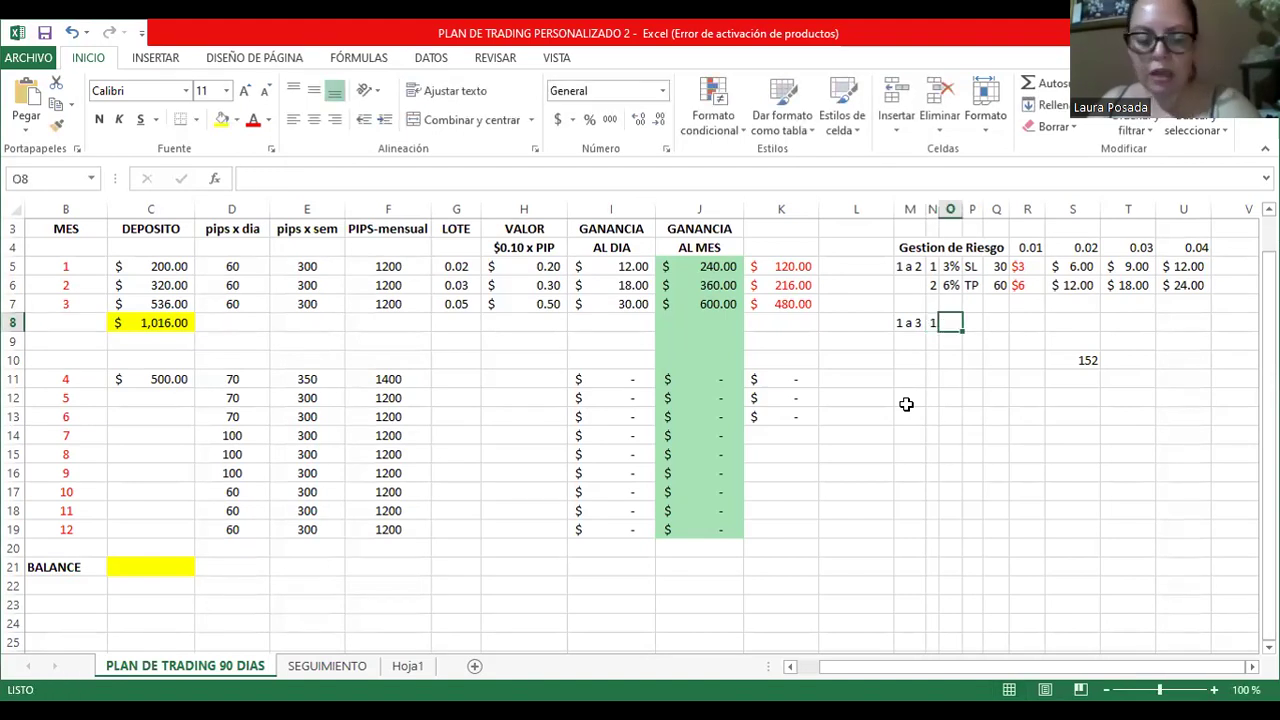
{"action": "type", "text": "3%"}
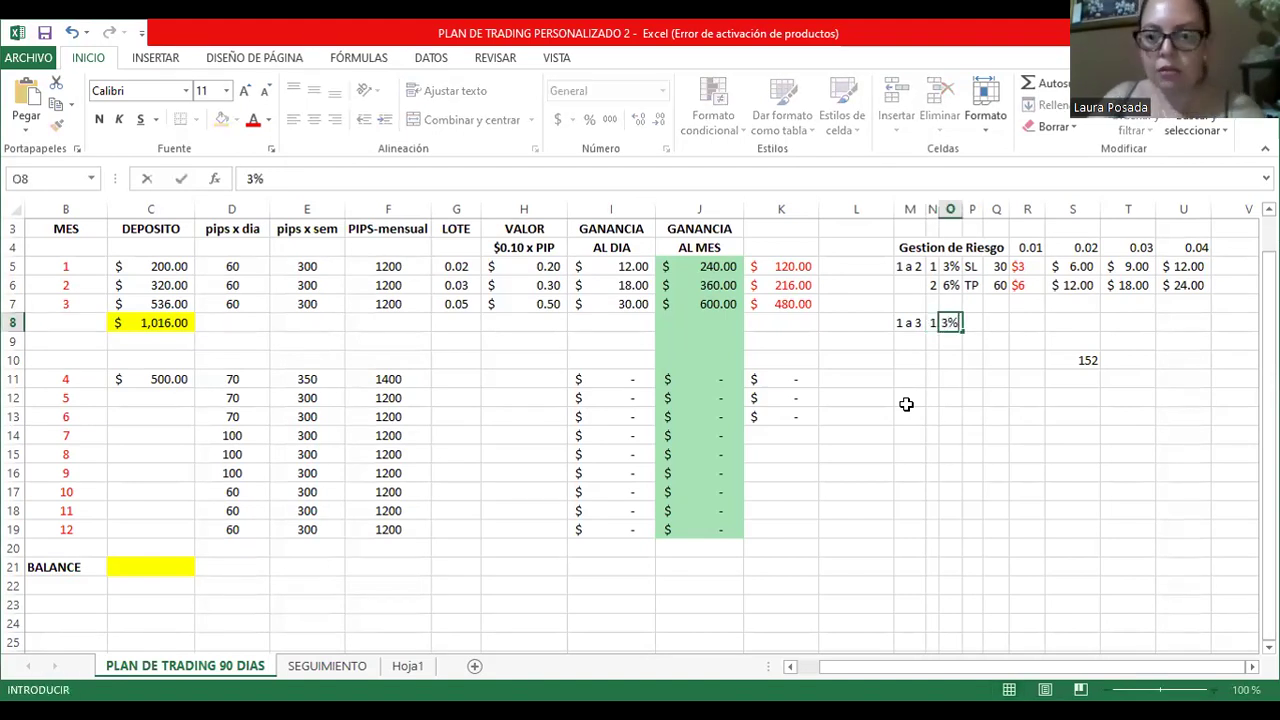
{"action": "key", "text": "Tab"}
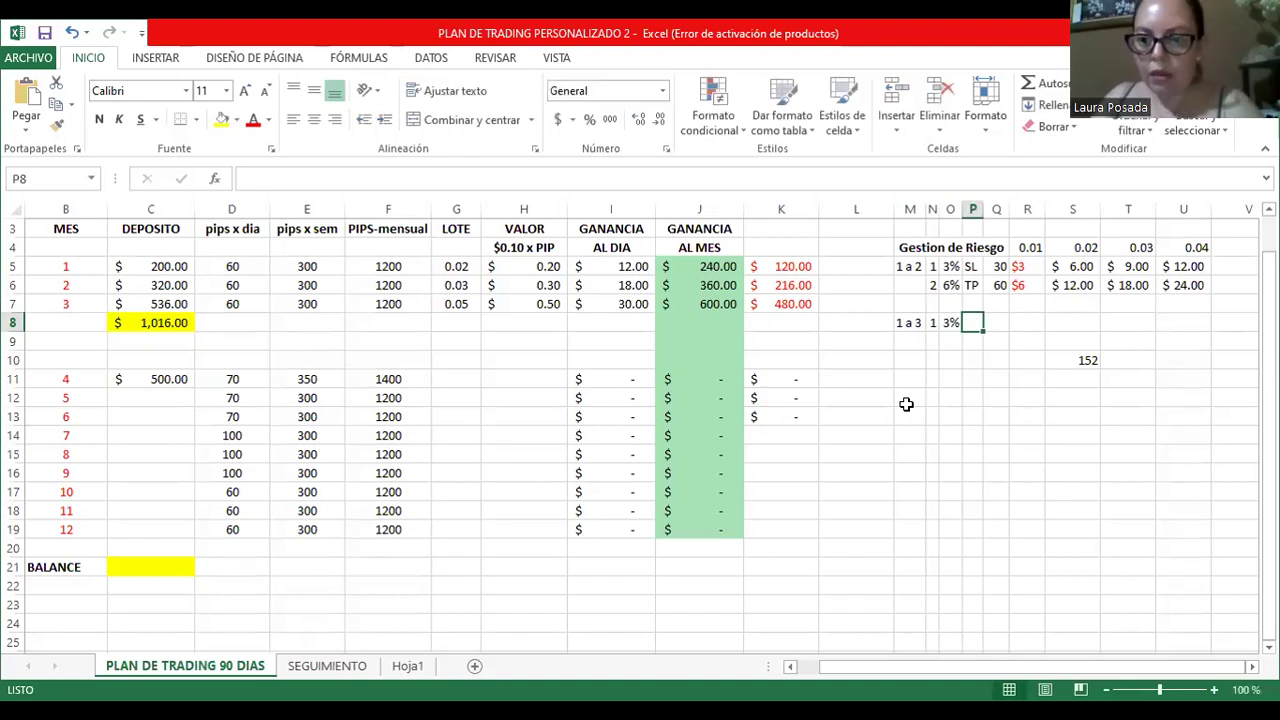
{"action": "type", "text": "SL"}
{"action": "key", "text": "Tab"}
{"action": "type", "text": "30"}
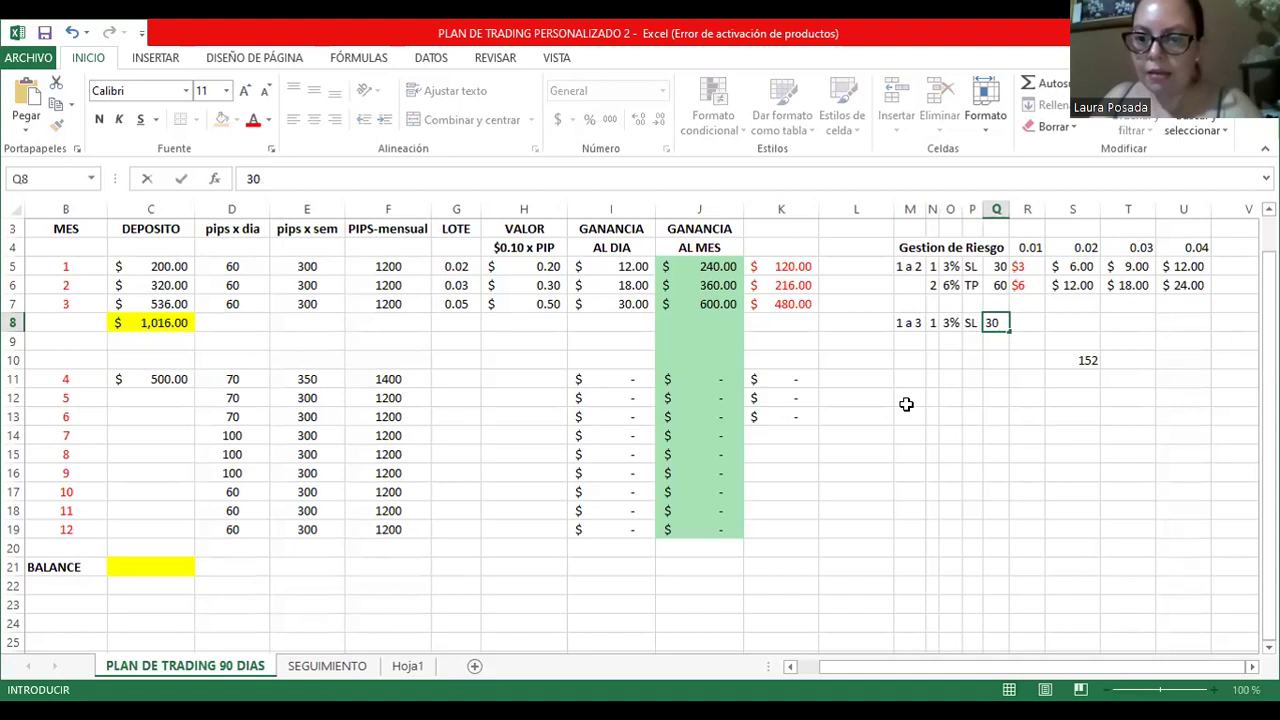
{"action": "key", "text": "Tab"}
{"action": "type", "text": "3"}
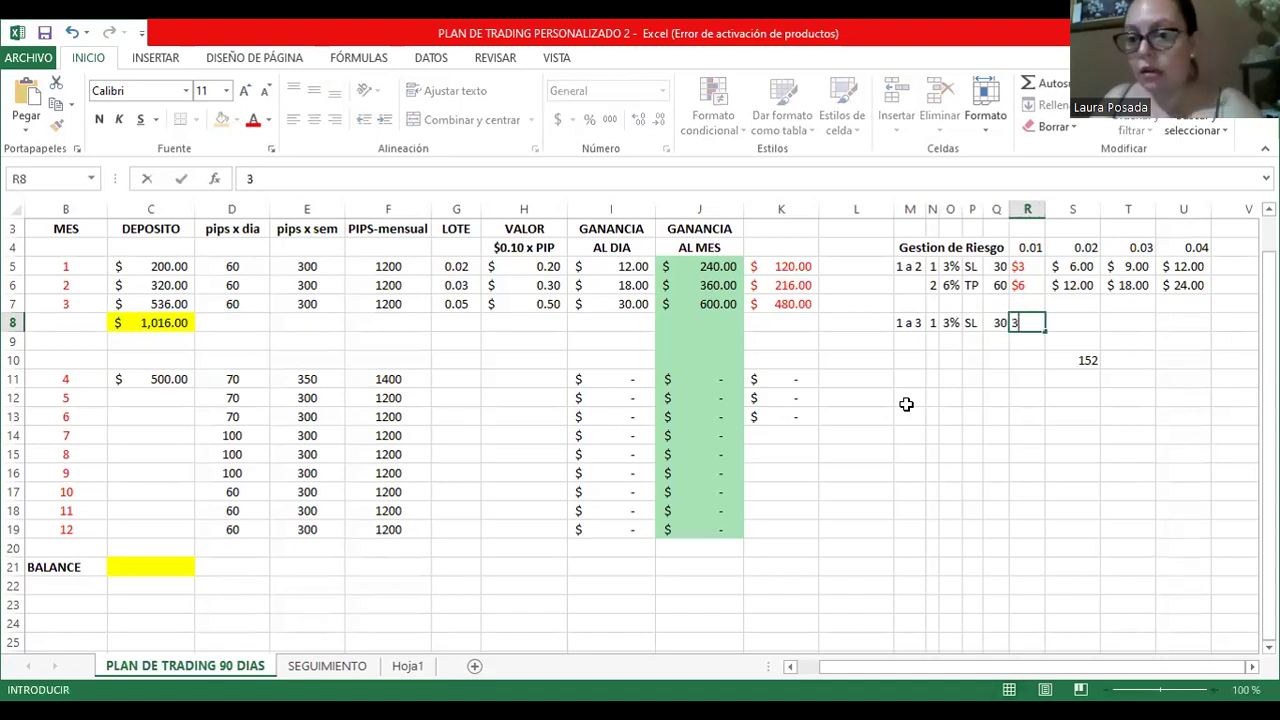
{"action": "key", "text": "Return"}
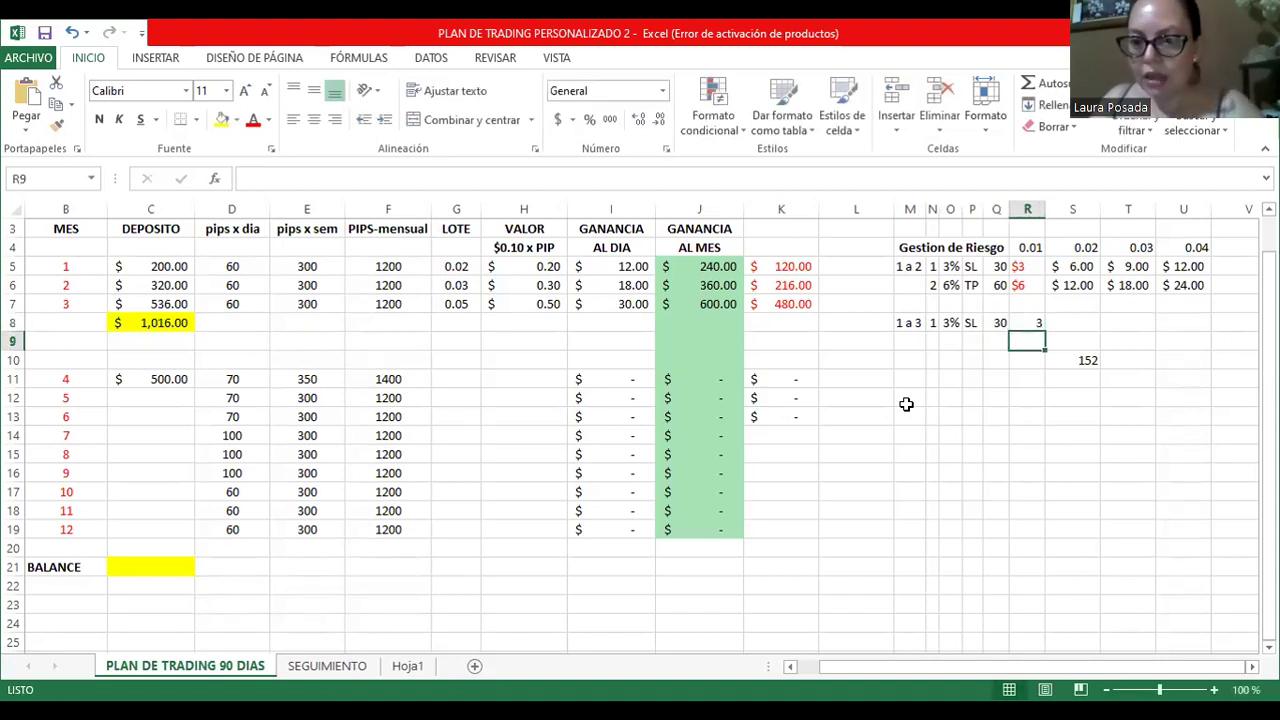
Fill the 1 a 3 ratio's take-profit row in N9:R9 with 3, 9%, TP, 90 and 9.
{"action": "key", "text": "Left"}
{"action": "key", "text": "Left"}
{"action": "key", "text": "Left"}
{"action": "key", "text": "Left"}
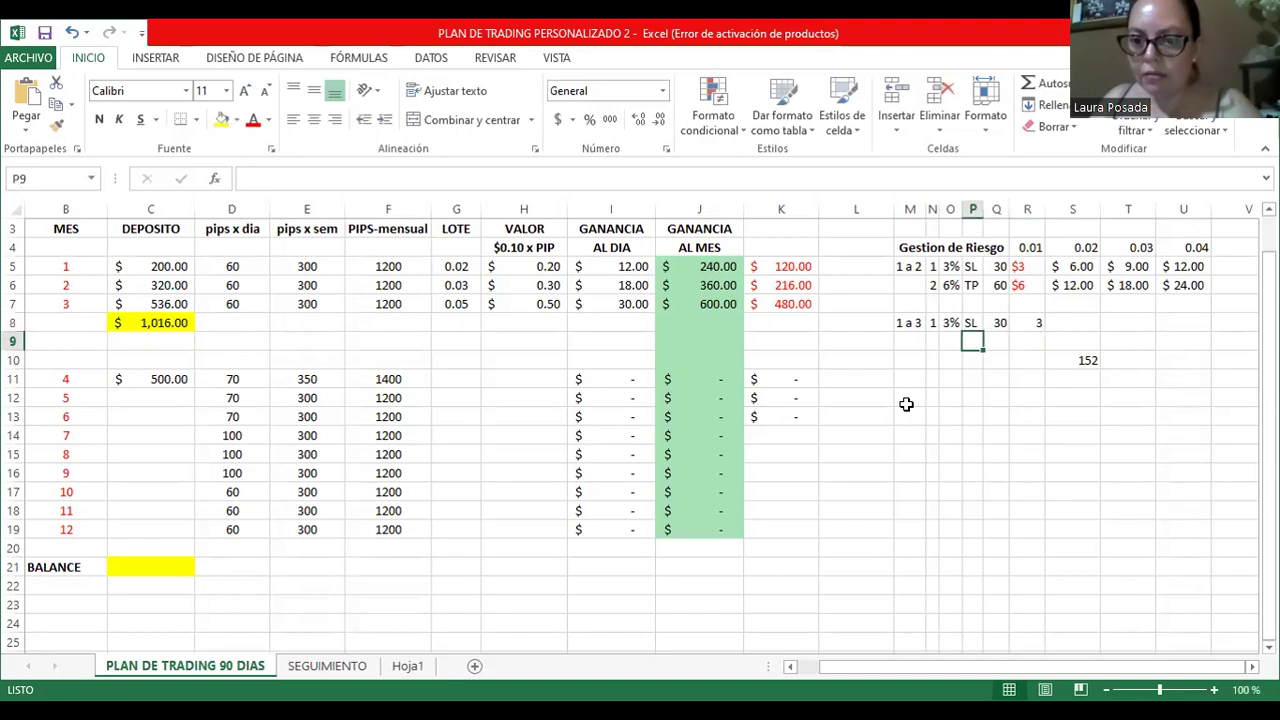
{"action": "type", "text": "3"}
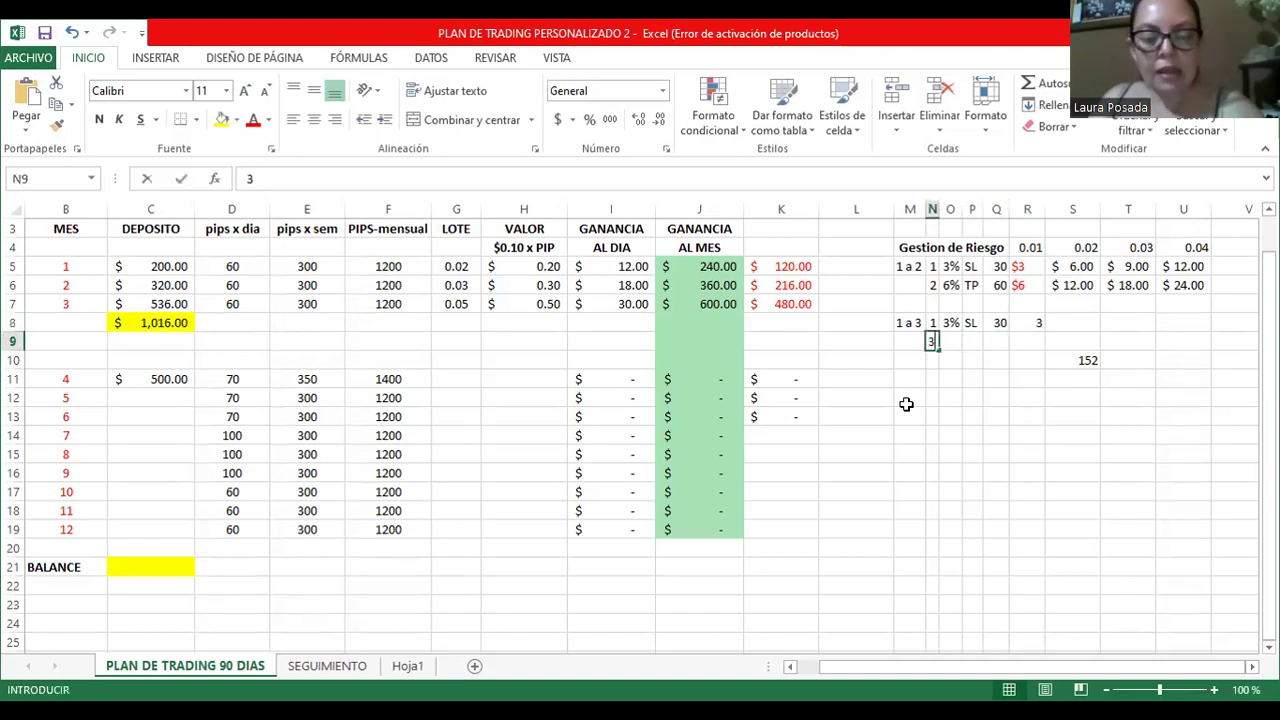
{"action": "key", "text": "Right"}
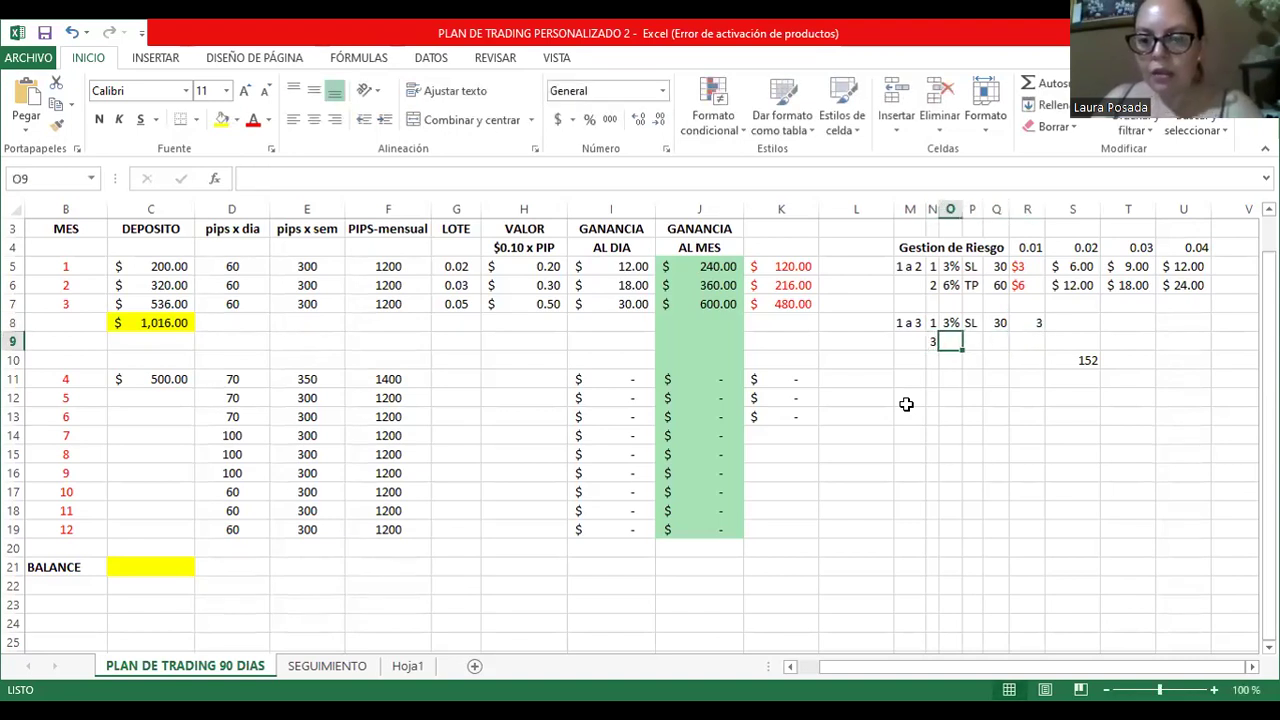
{"action": "type", "text": "9%"}
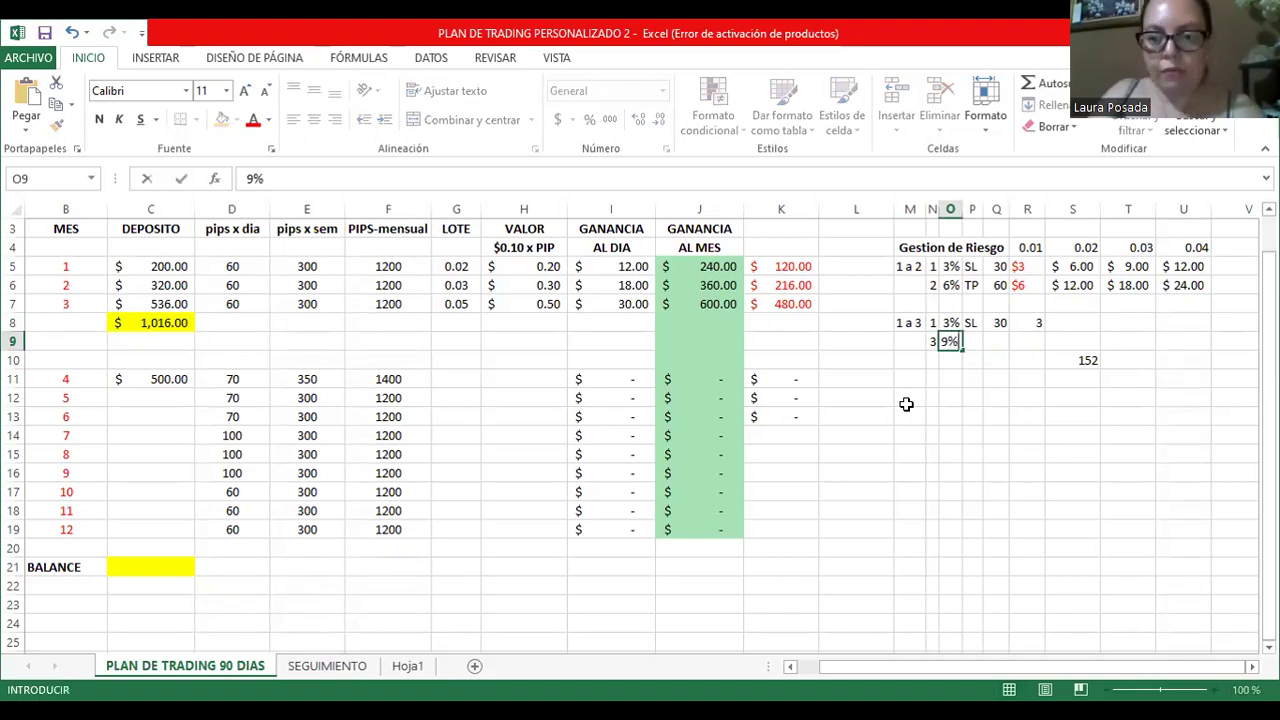
{"action": "key", "text": "Right"}
{"action": "type", "text": "TP"}
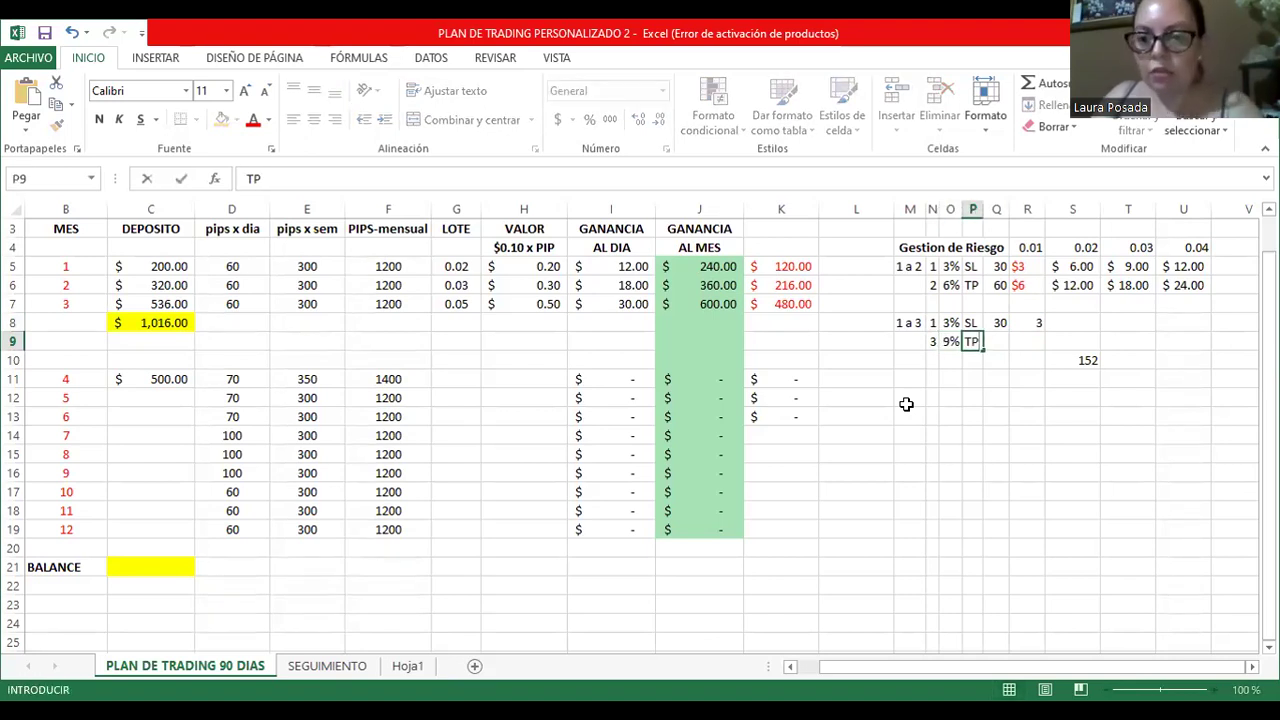
{"action": "key", "text": "Right"}
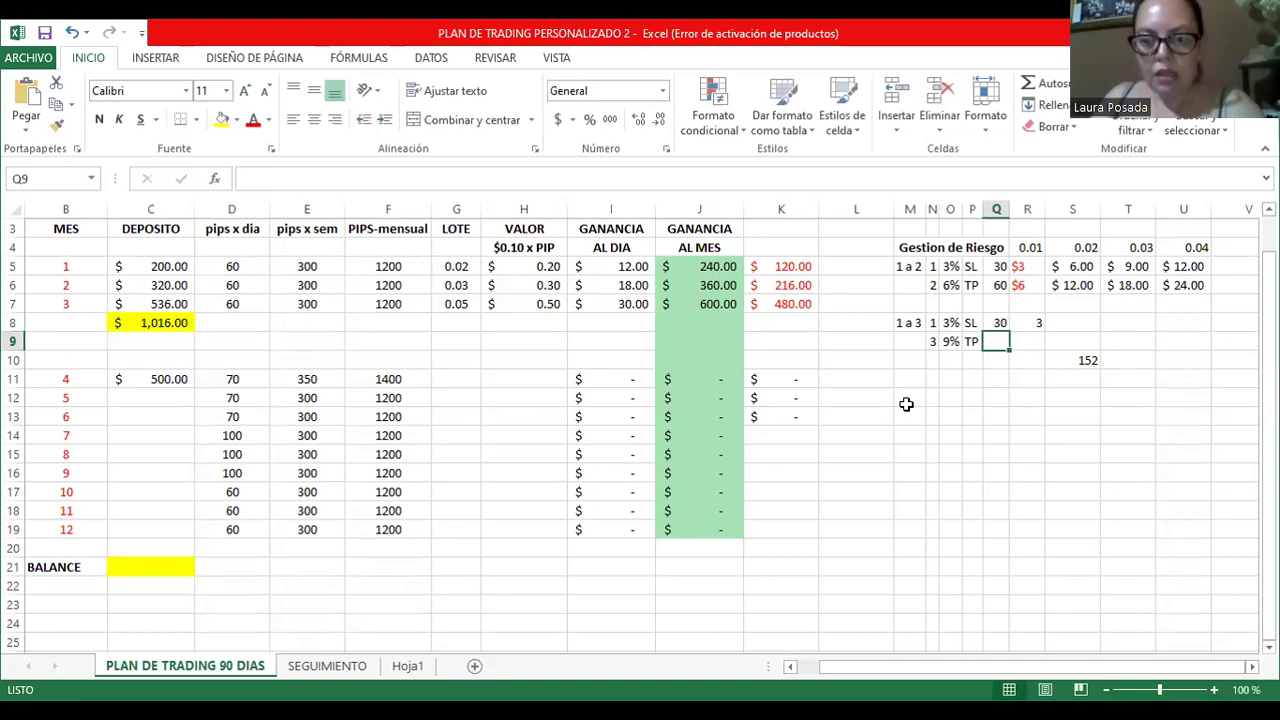
{"action": "type", "text": "90"}
{"action": "key", "text": "Right"}
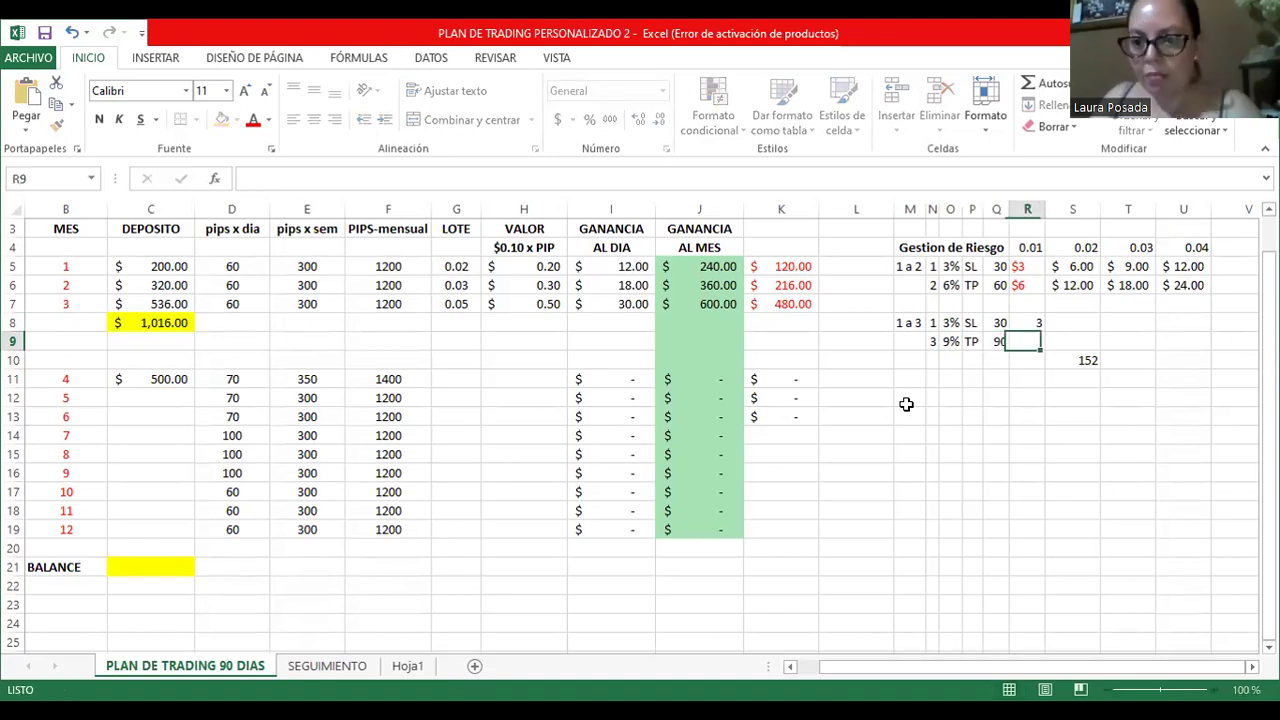
{"action": "type", "text": "9"}
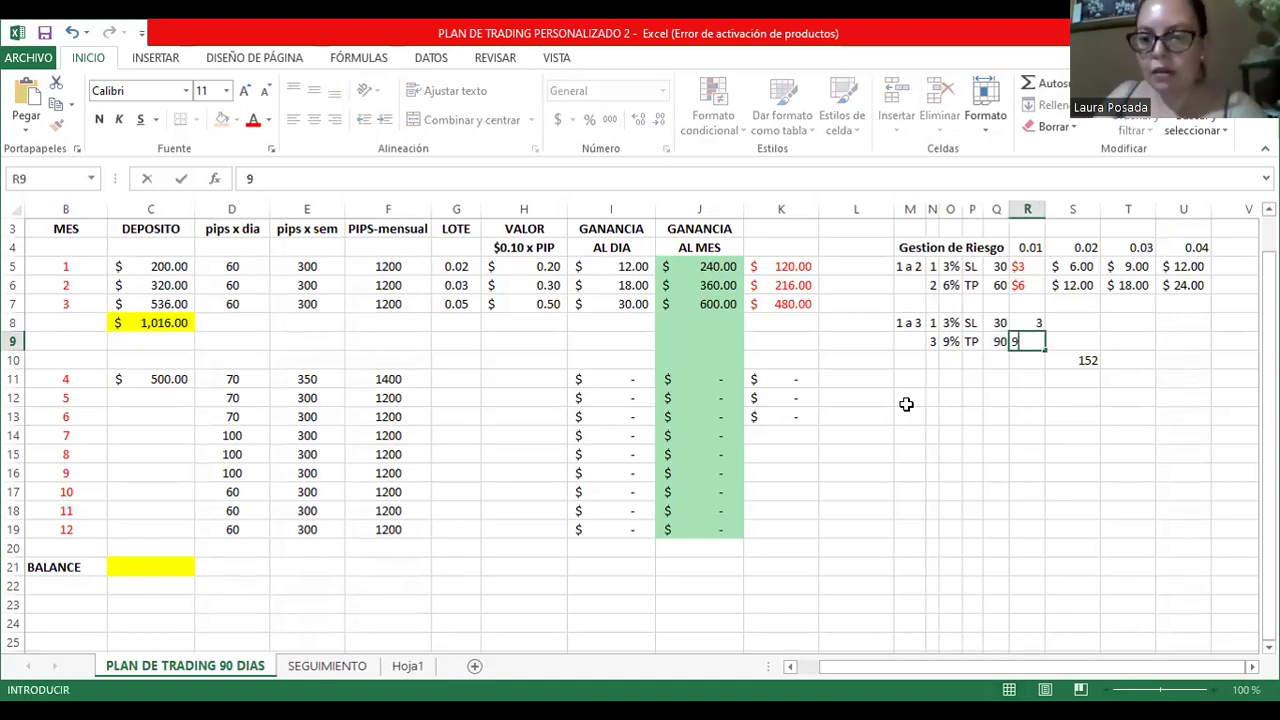
{"action": "key", "text": "Right"}
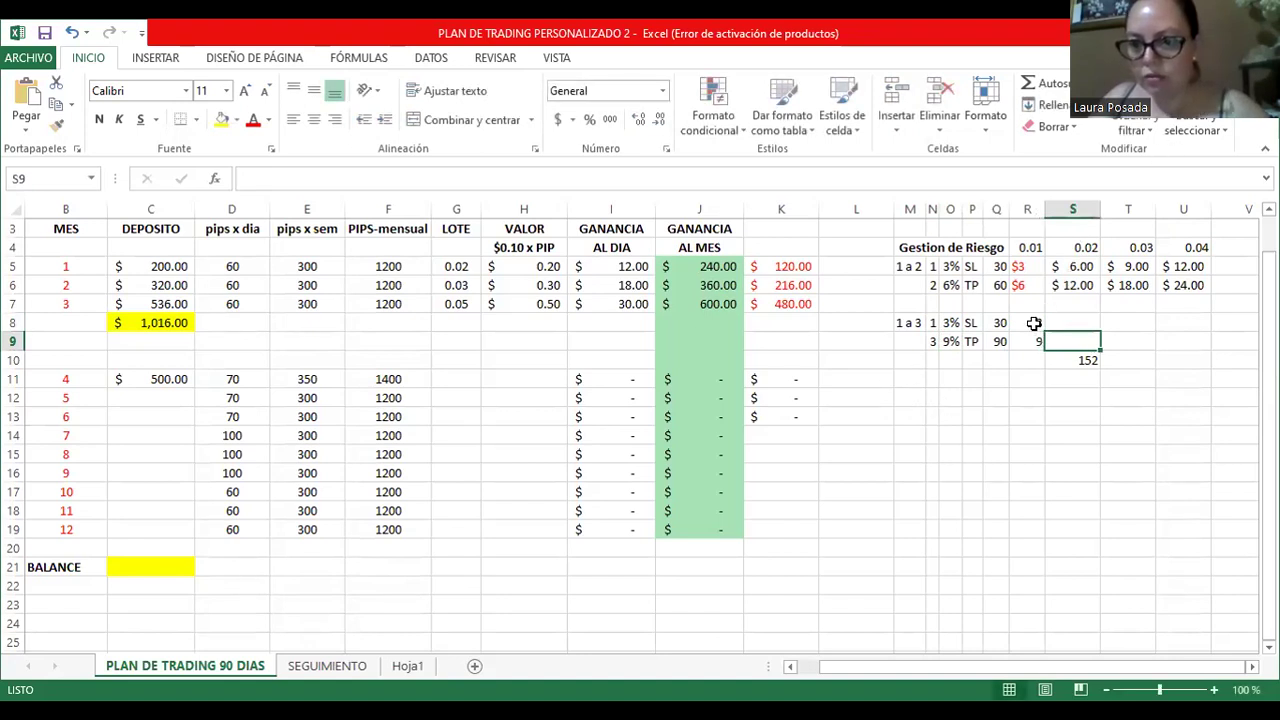
Format the 1 a 3 ratio's 0.01 lot amounts in R8:R9 as dollar amounts with two decimals.
{"action": "left_click_drag", "start_coordinate": [1034, 323], "coordinate": [1034, 333]}
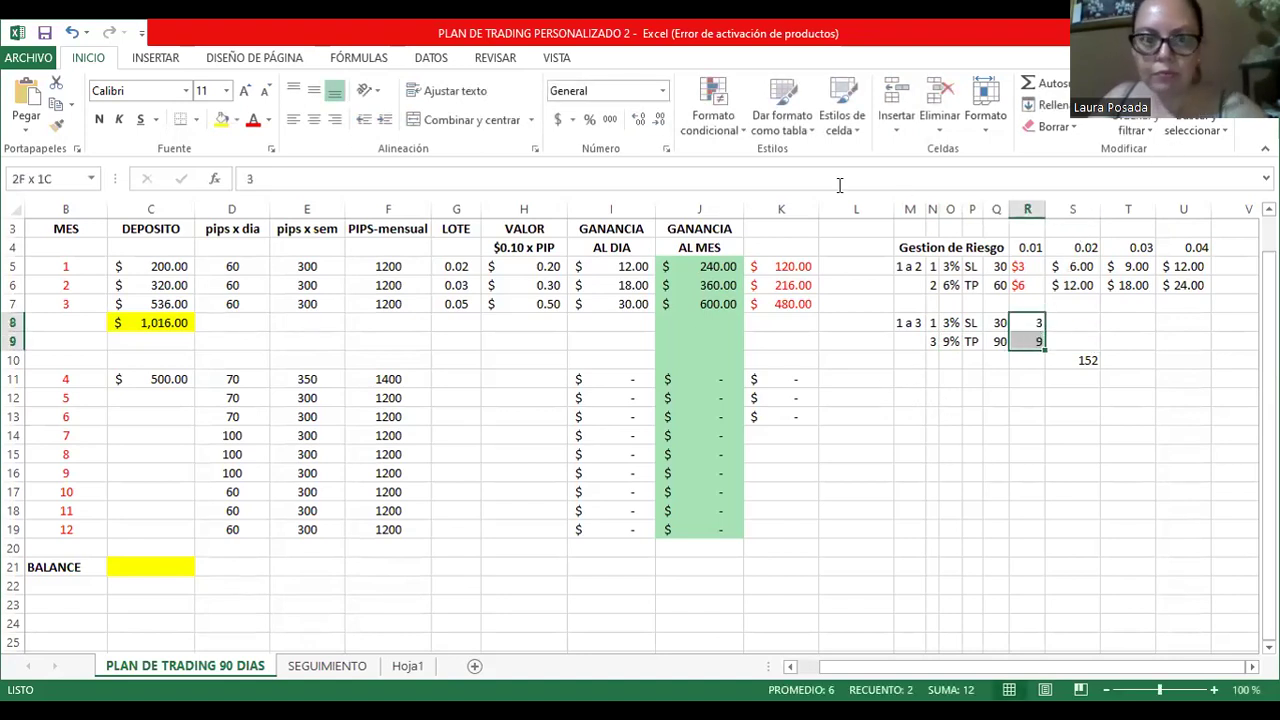
{"action": "left_click", "coordinate": [571, 121]}
{"action": "left_click", "coordinate": [943, 393]}
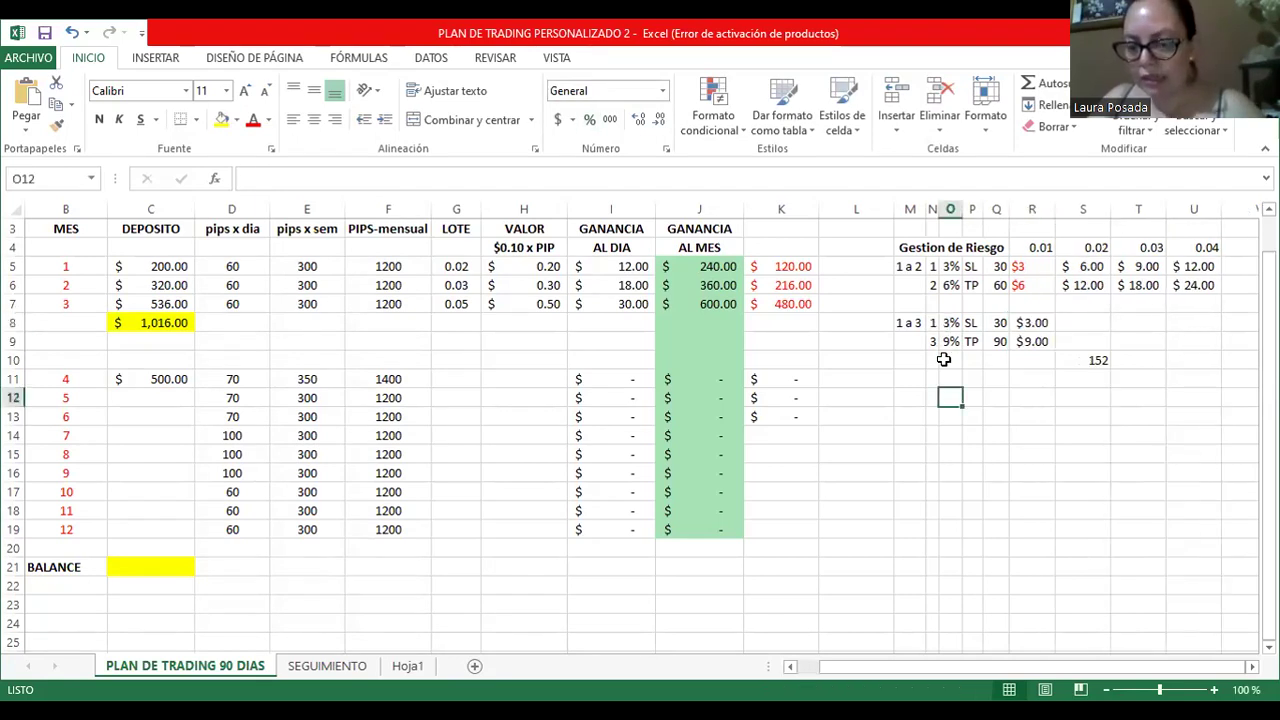
{"action": "left_click", "coordinate": [907, 378]}
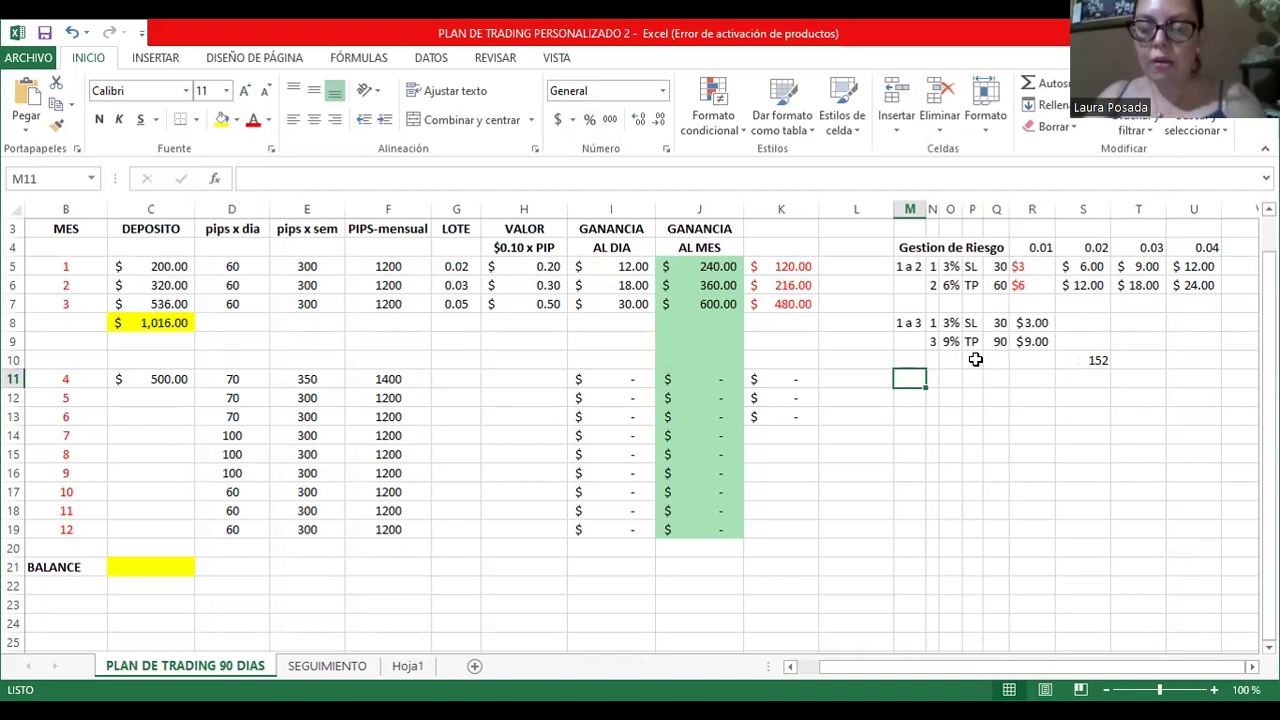
Start a third ratio block in row 11 with the label 1 A 5 in M11, 1 in N11 and 3% in O11.
{"action": "type", "text": "1 A 5"}
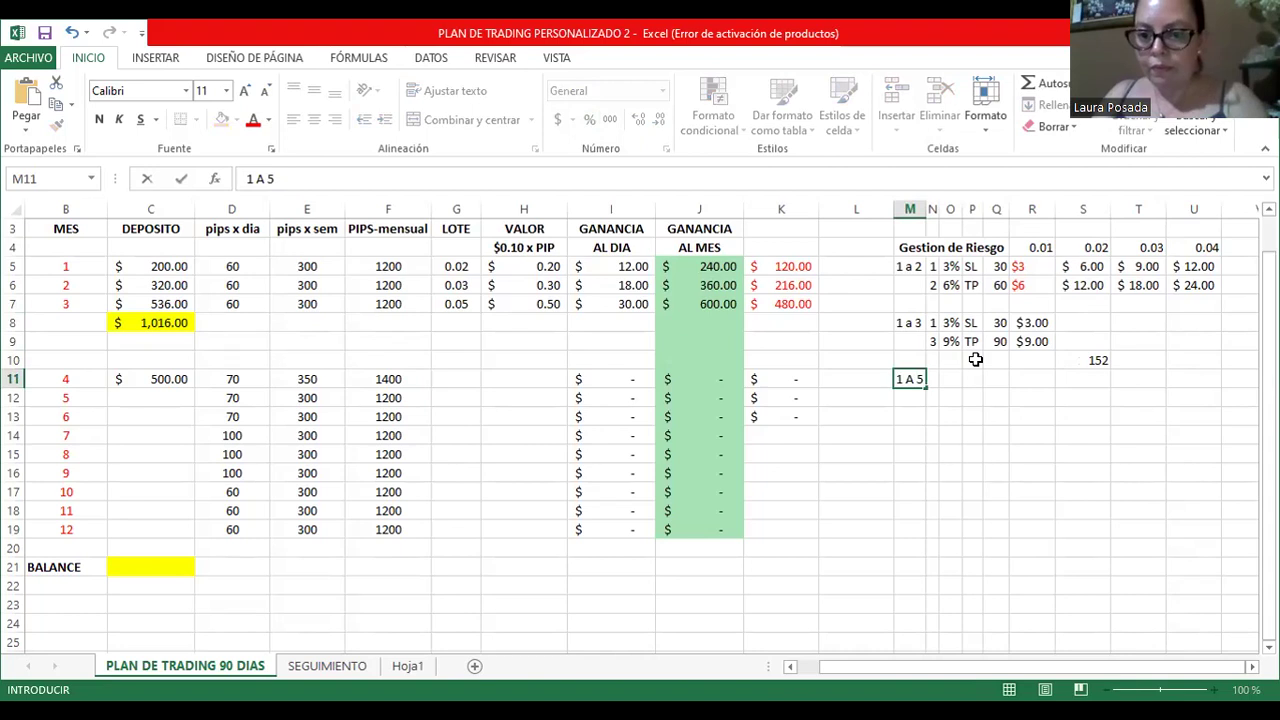
{"action": "key", "text": "Tab"}
{"action": "type", "text": "1"}
{"action": "key", "text": "Tab"}
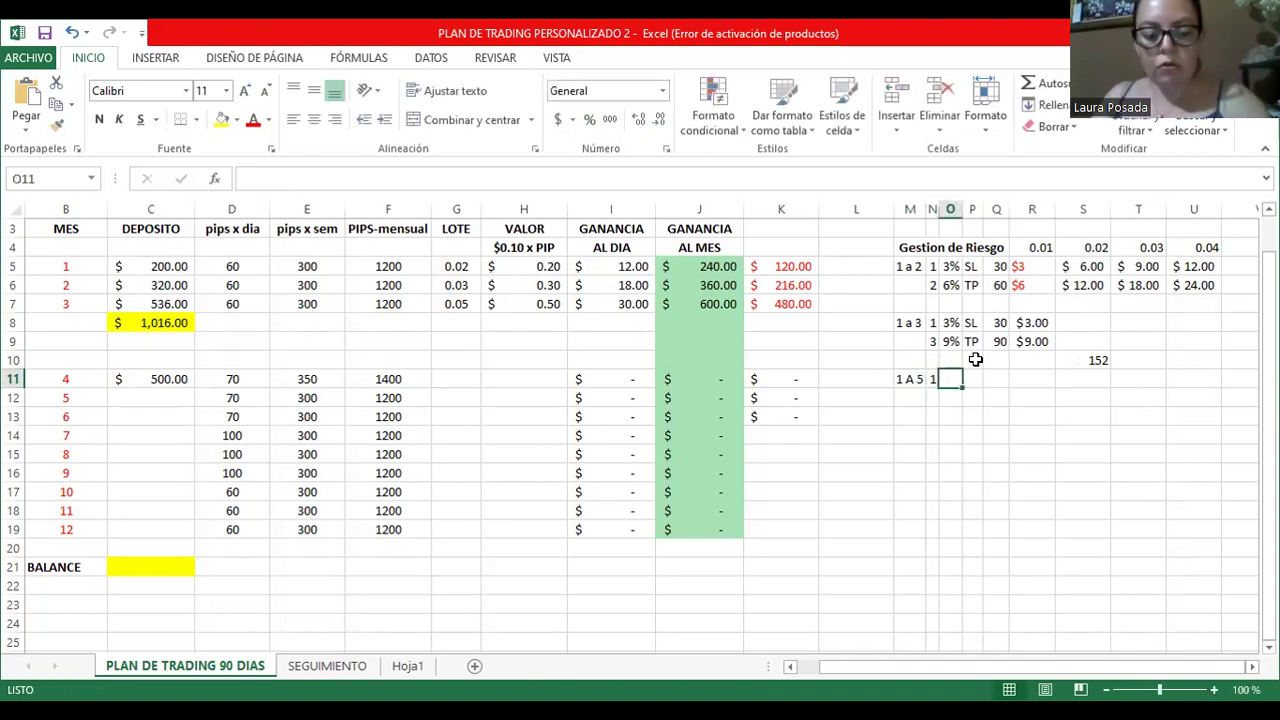
{"action": "type", "text": "3%"}
{"action": "key", "text": "Return"}
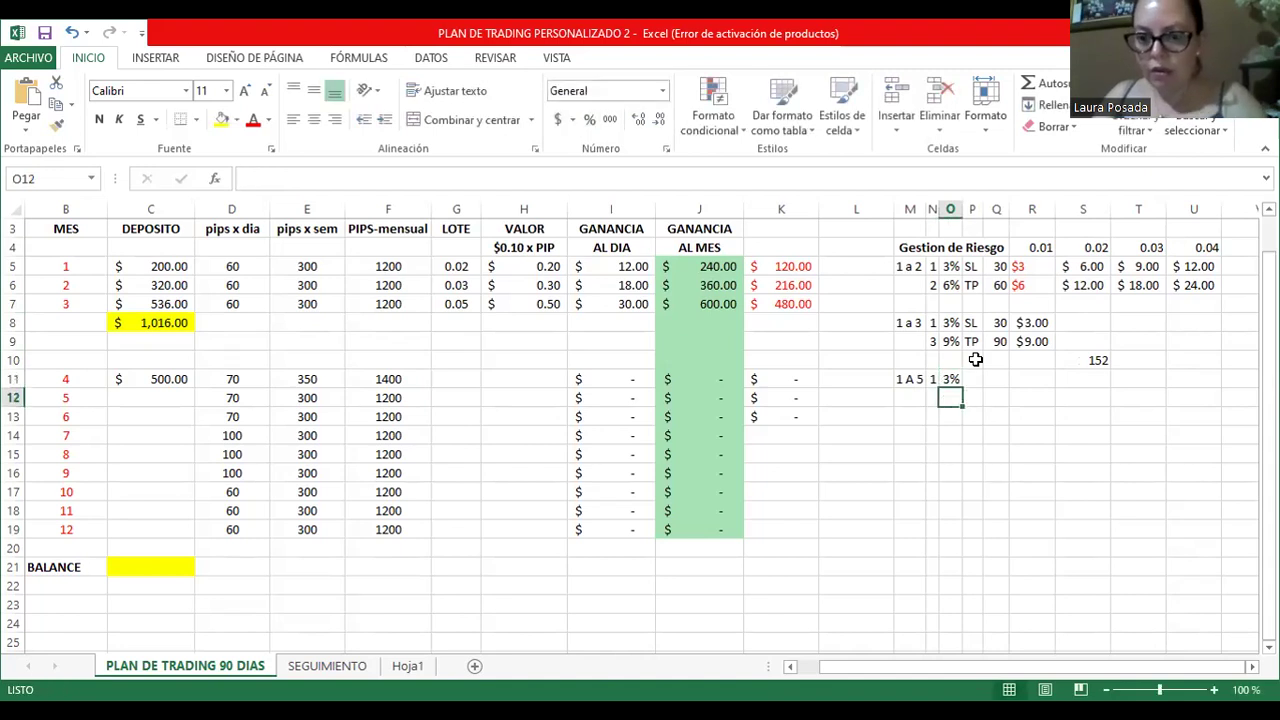
Enter 5 in N12 and 15% in O12 for the 1 A 5 ratio's take-profit row.
{"action": "key", "text": "Left"}
{"action": "type", "text": "5"}
{"action": "key", "text": "Tab"}
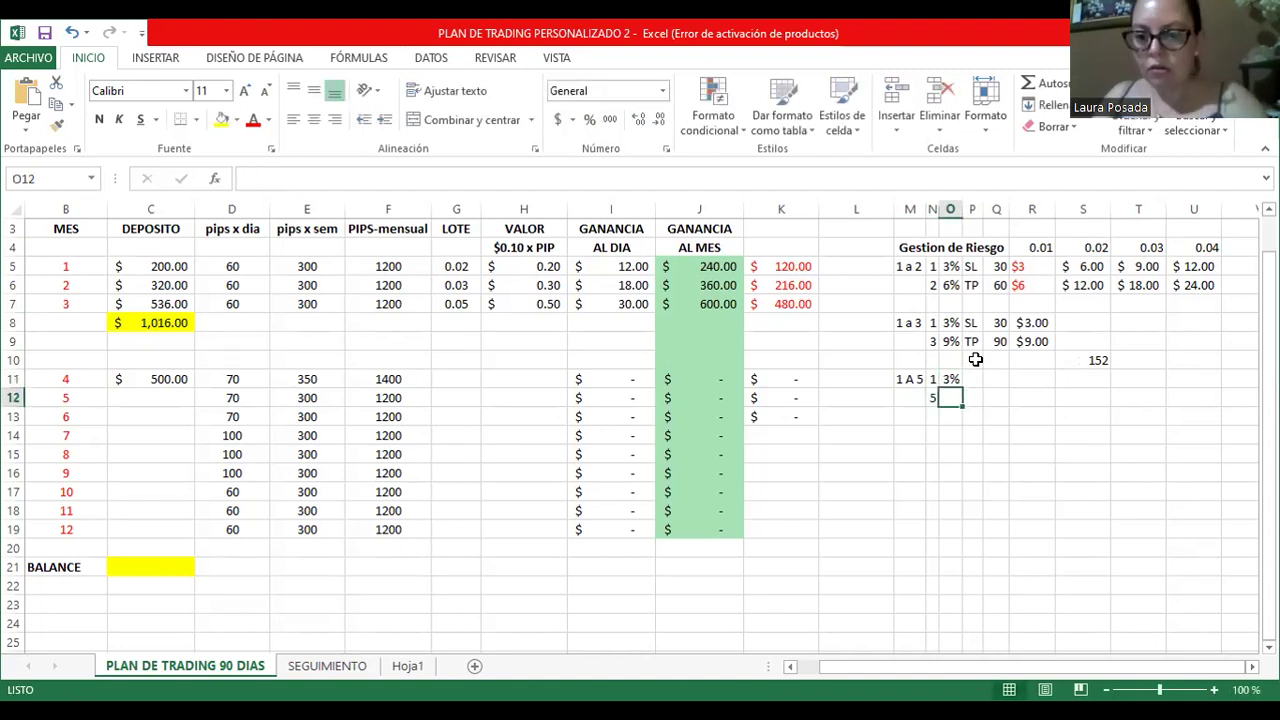
{"action": "type", "text": "15%"}
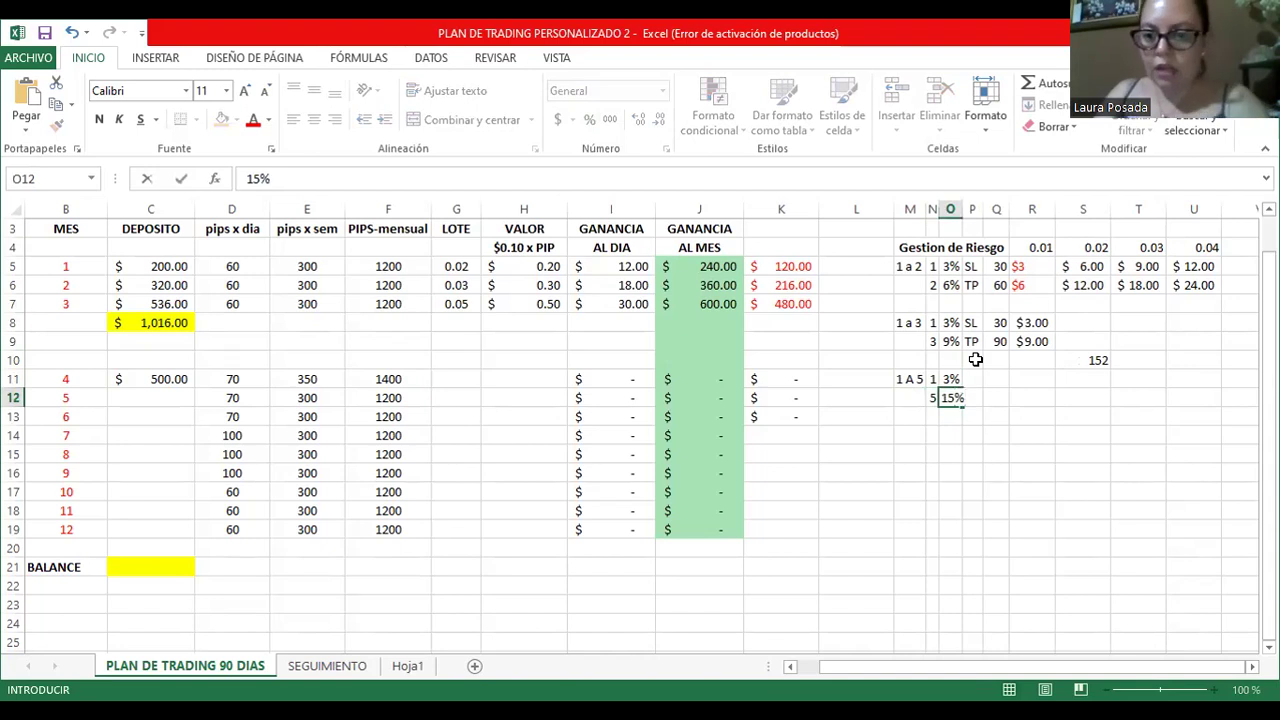
{"action": "key", "text": "Tab"}
Label the 1 A 5 ratio's two rows SL in P11 and TP in P12.
{"action": "key", "text": "Up"}
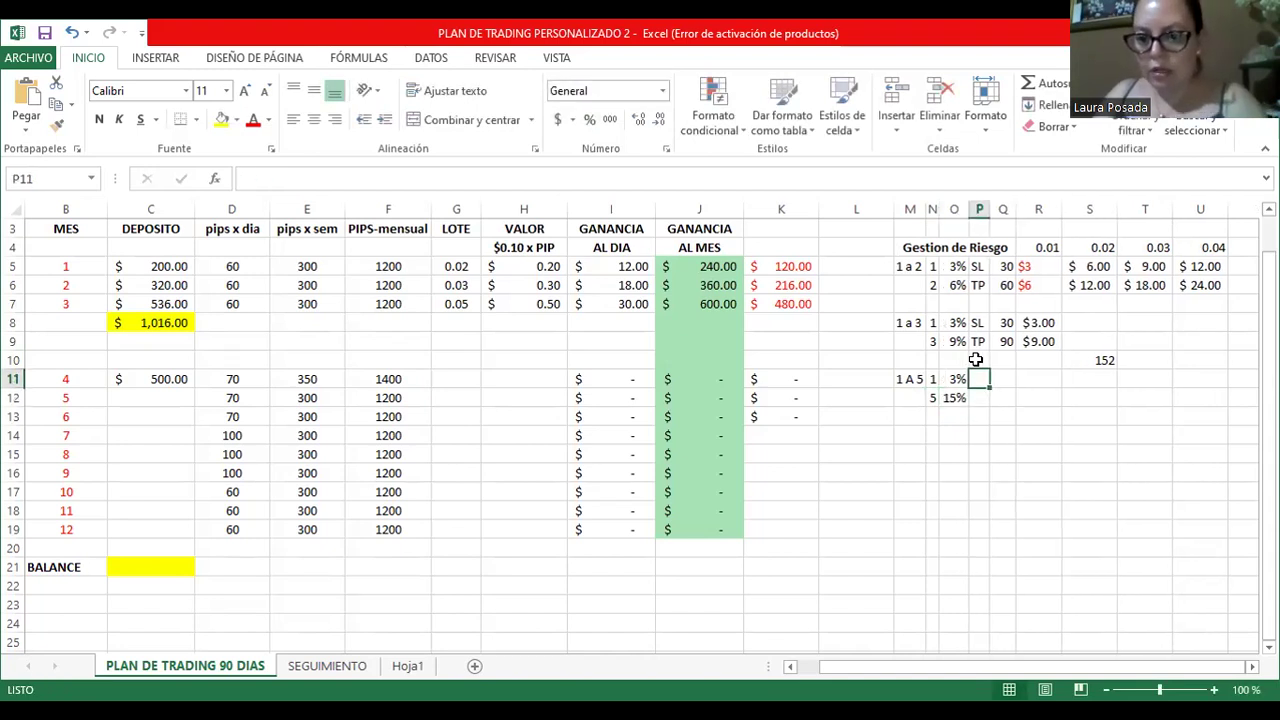
{"action": "type", "text": "SL"}
{"action": "key", "text": "Return"}
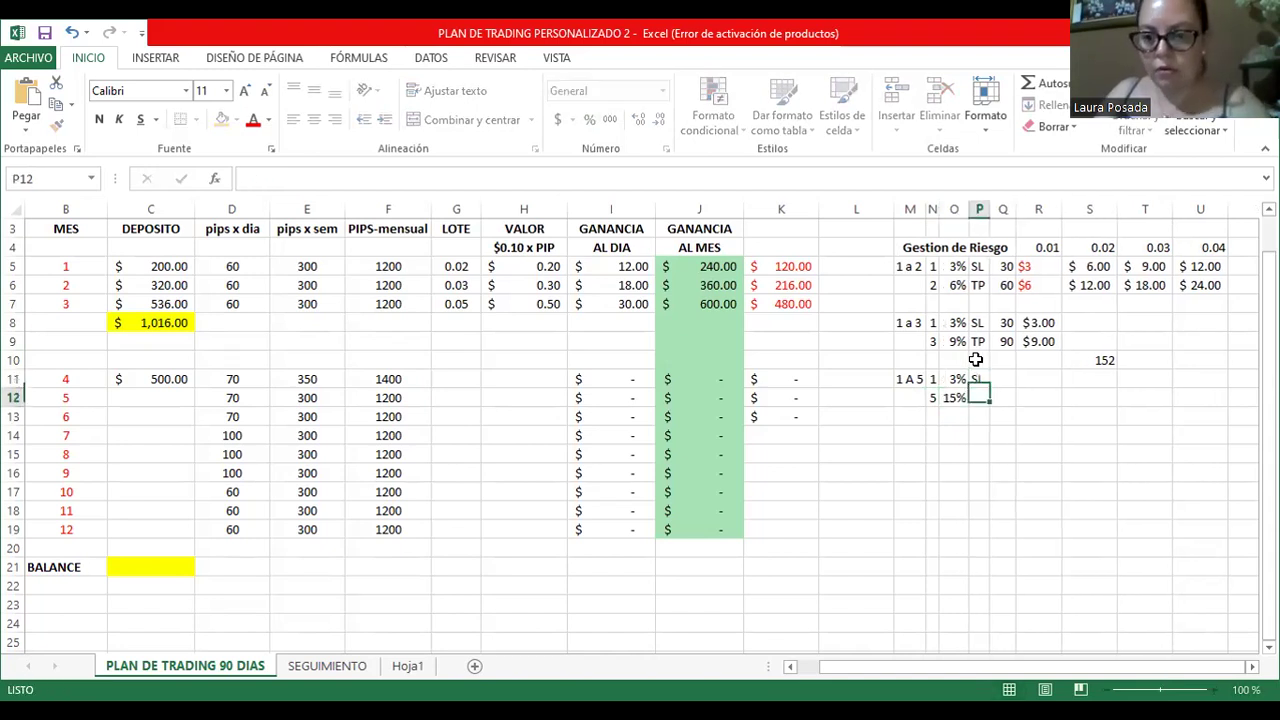
{"action": "type", "text": "TP"}
{"action": "key", "text": "Tab"}
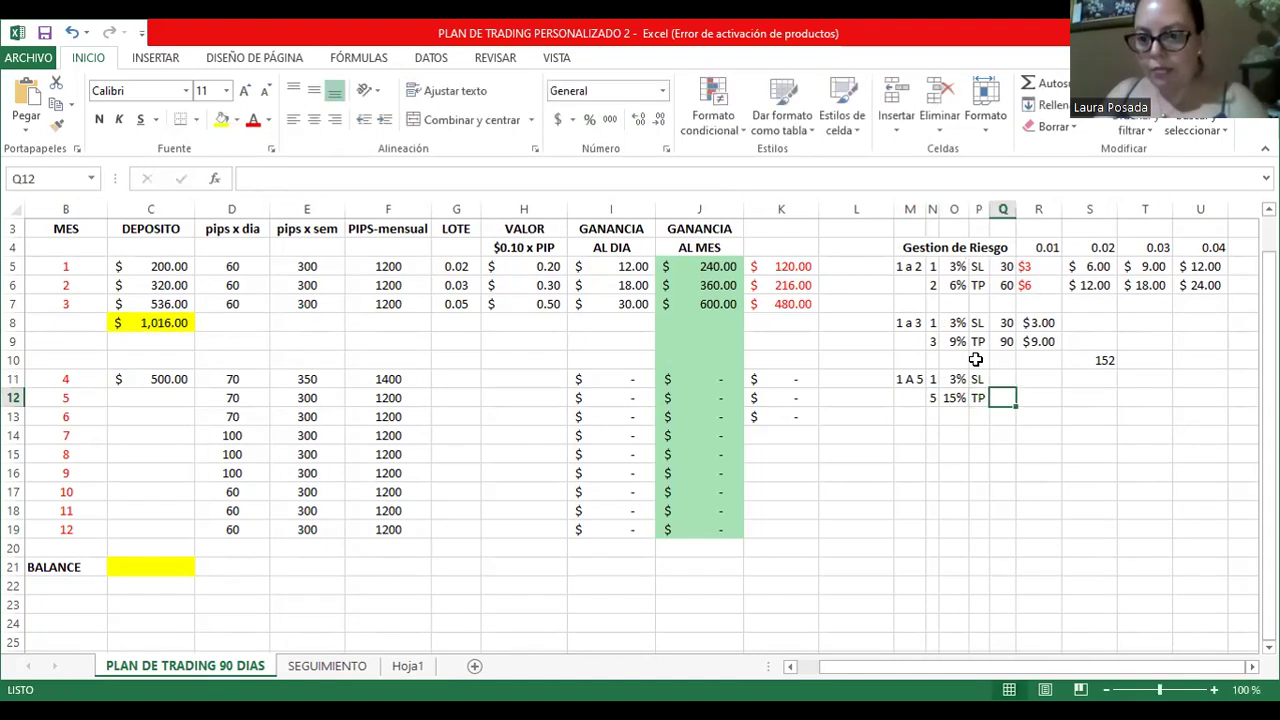
Enter the 1 A 5 ratio's pip values, 30 in Q11 and 150 in Q12.
{"action": "key", "text": "Up"}
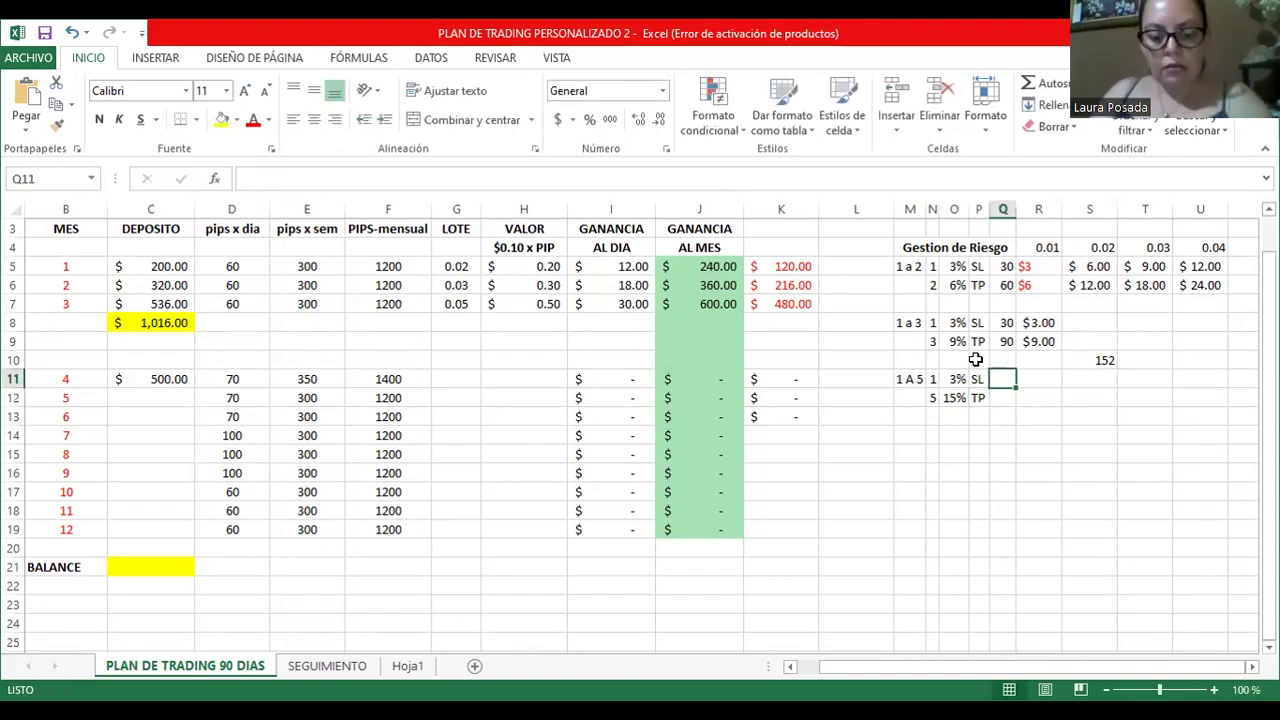
{"action": "type", "text": "30"}
{"action": "key", "text": "Return"}
{"action": "type", "text": "1"}
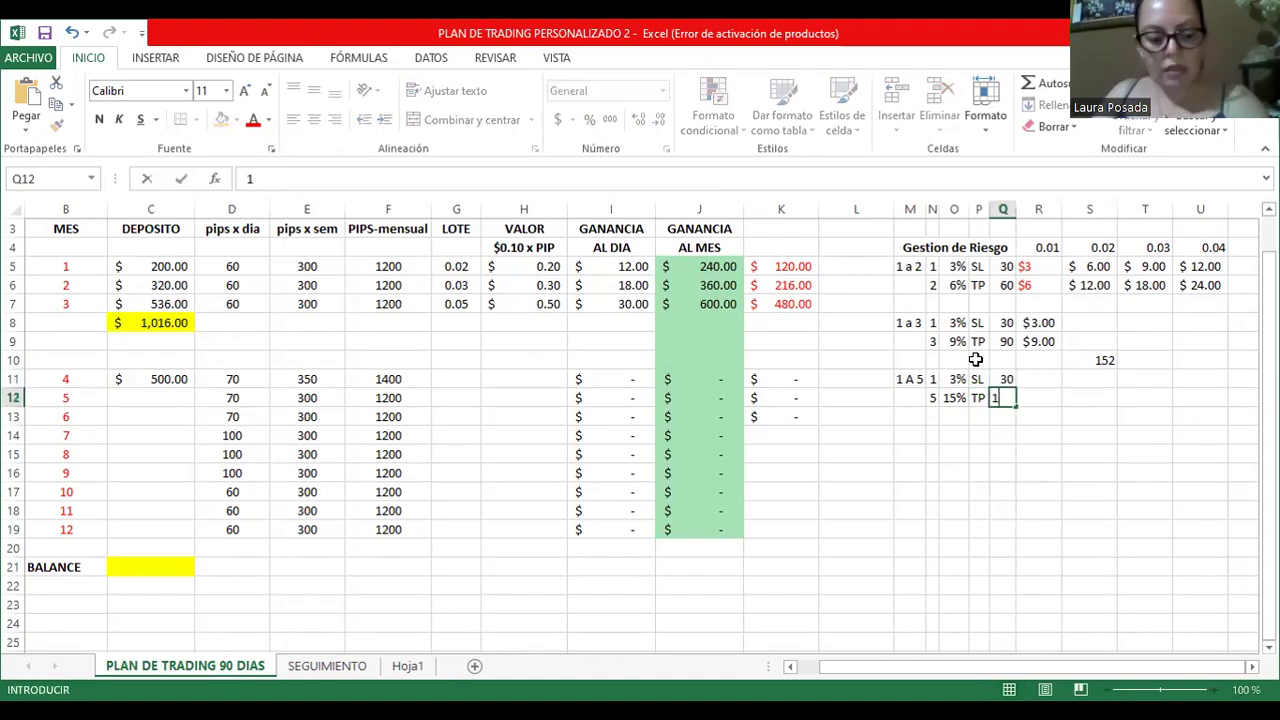
{"action": "type", "text": "50"}
{"action": "key", "text": "Tab"}
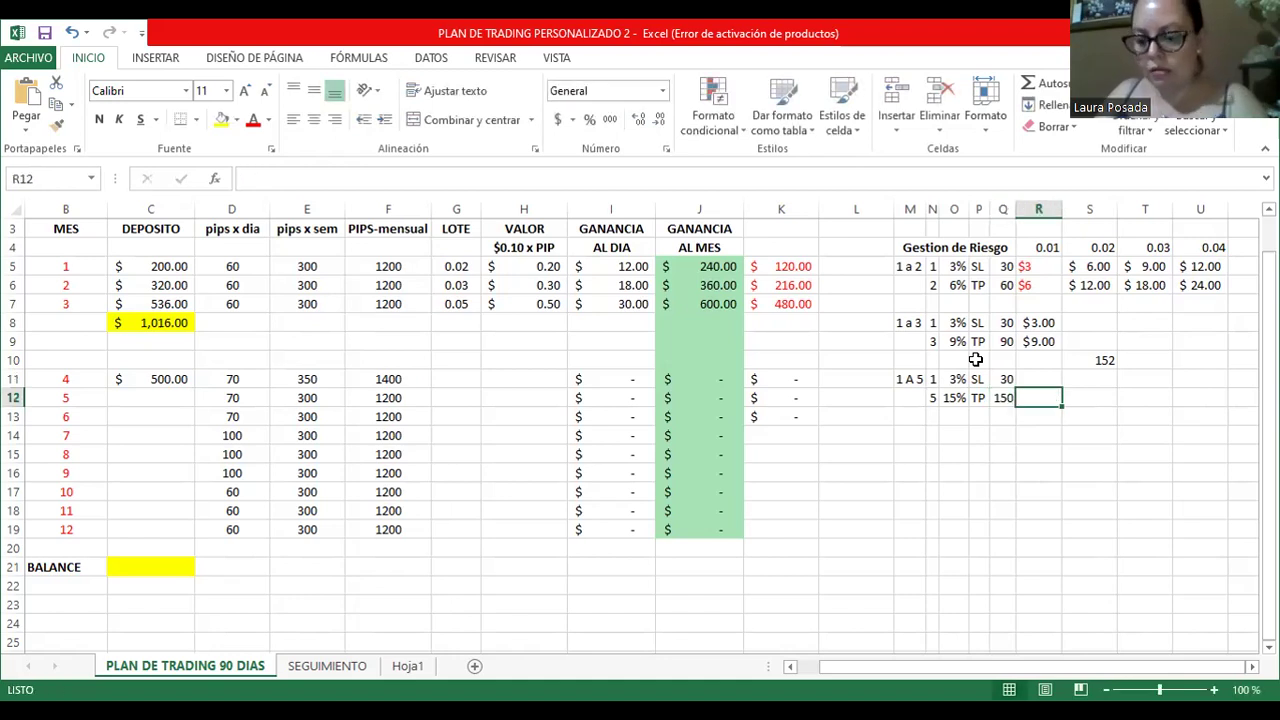
Enter the 1 A 5 ratio's 0.01 lot amounts, 3 in R11 and 15 in R12, and format them as dollar amounts with two decimals.
{"action": "key", "text": "Up"}
{"action": "type", "text": "3"}
{"action": "key", "text": "Return"}
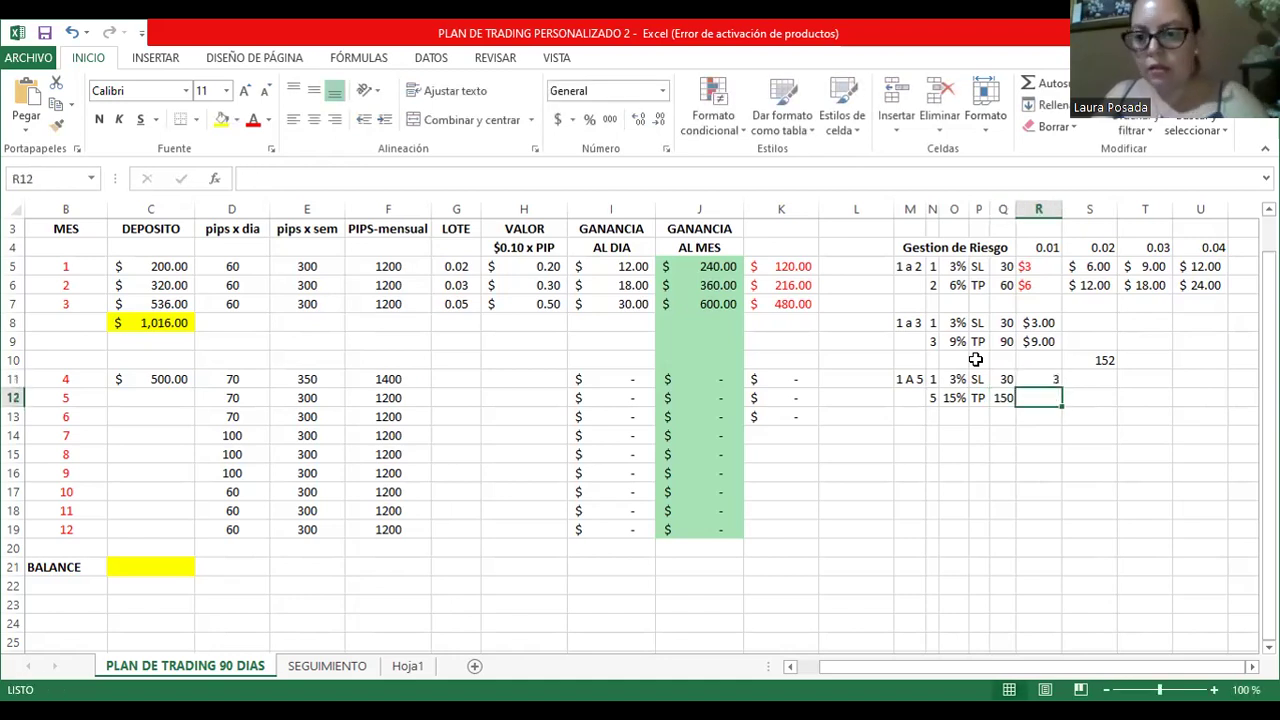
{"action": "type", "text": "15"}
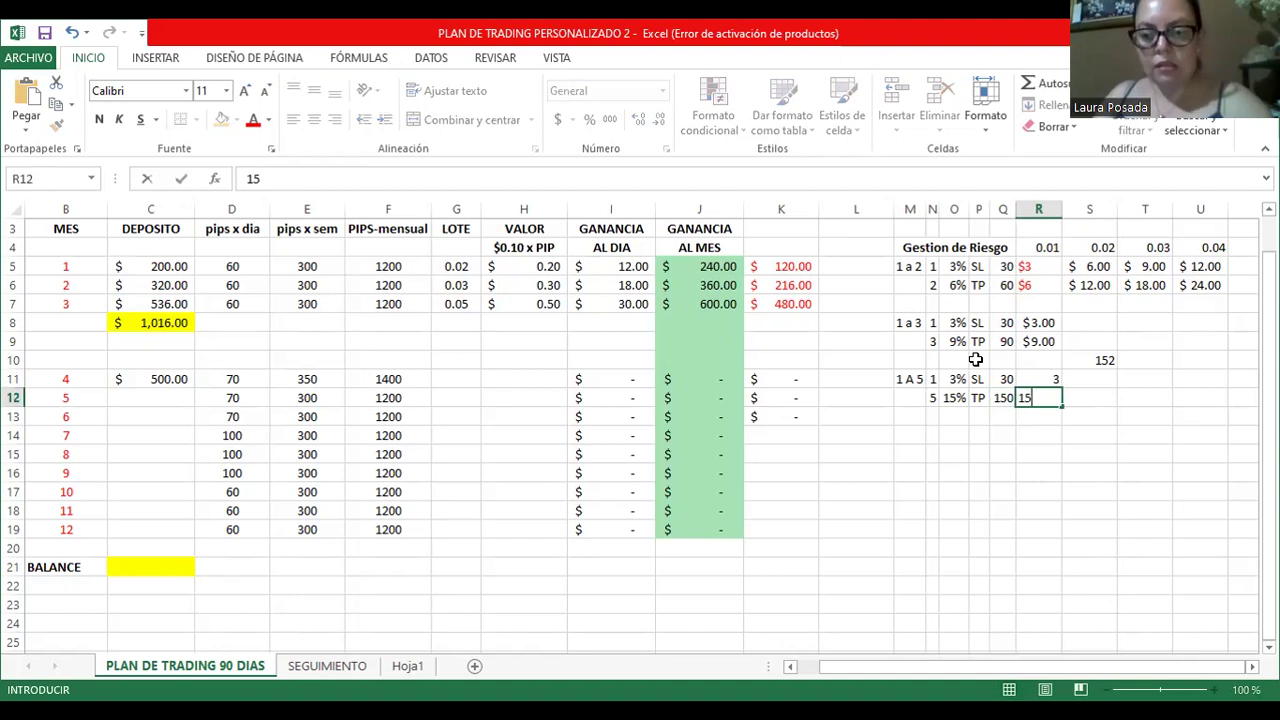
{"action": "key", "text": "Return"}
{"action": "left_click_drag", "start_coordinate": [1025, 380], "coordinate": [1040, 398]}
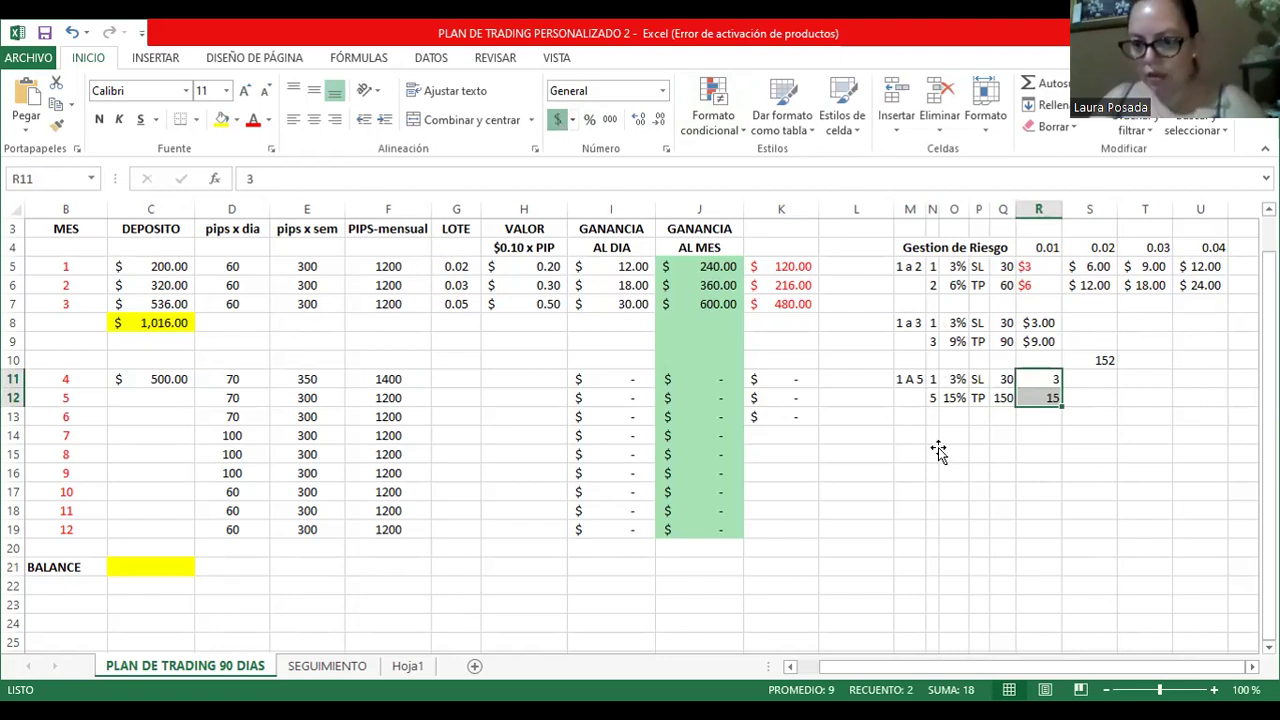
{"action": "left_click", "coordinate": [913, 267]}
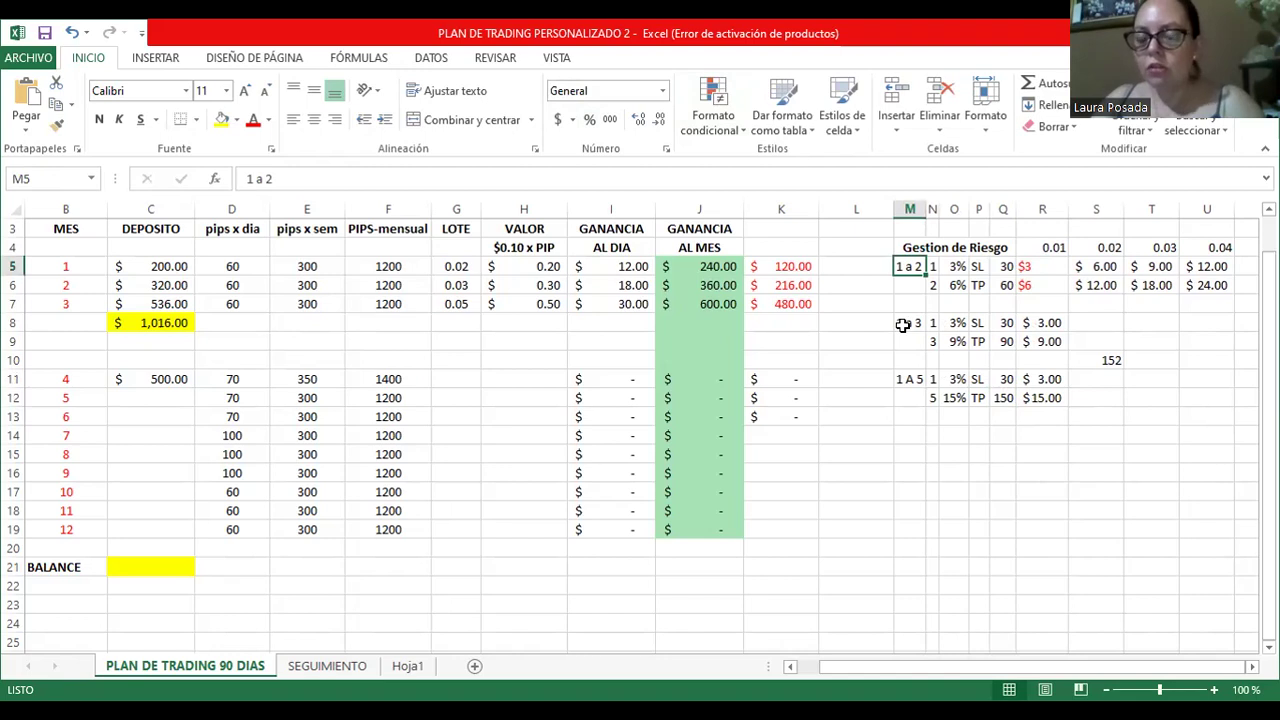
Enter the level label BASICO in L5, beside the 1 a 2 ratio.
{"action": "left_click", "coordinate": [849, 266]}
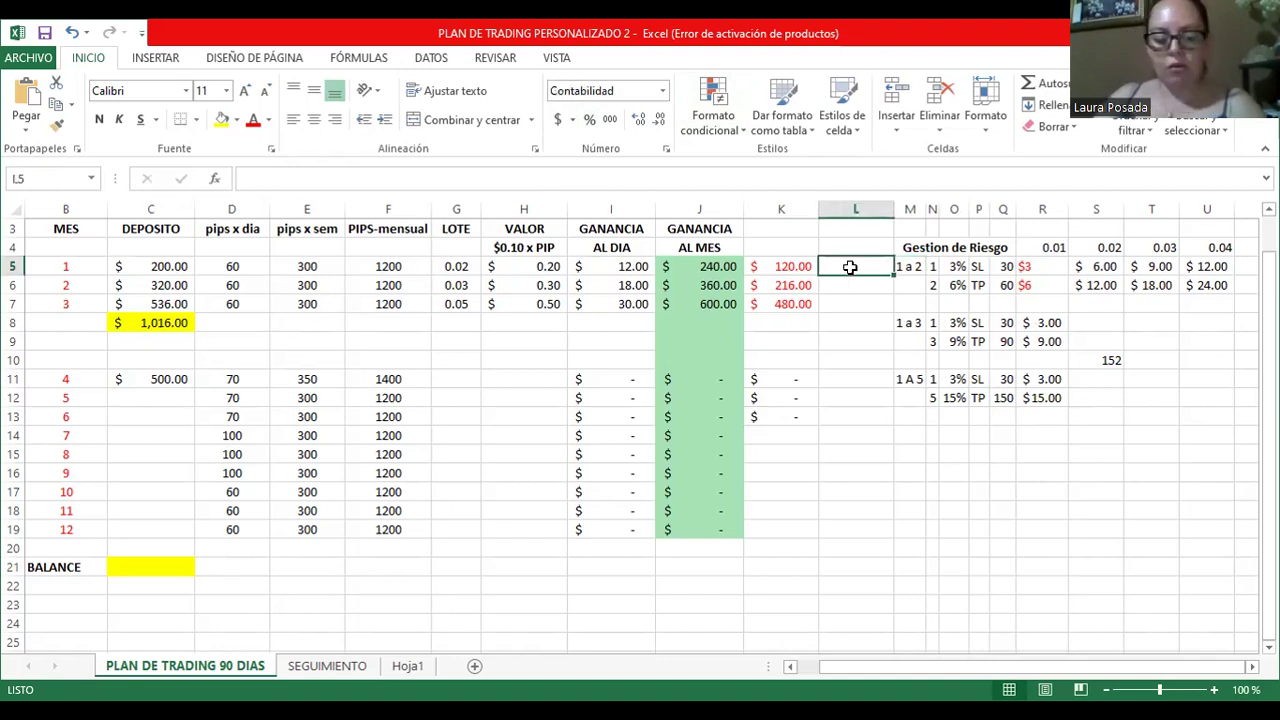
{"action": "type", "text": "b"}
{"action": "key", "text": "BackSpace"}
{"action": "type", "text": "B"}
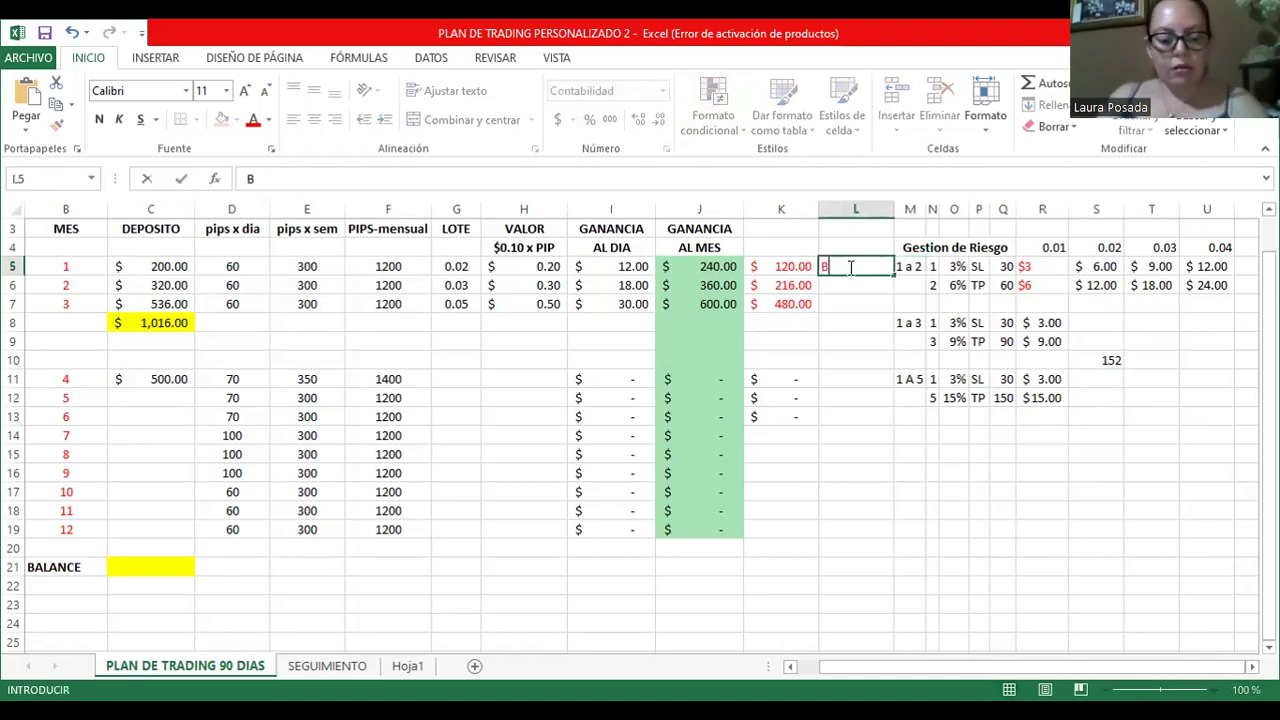
{"action": "type", "text": "ASICO"}
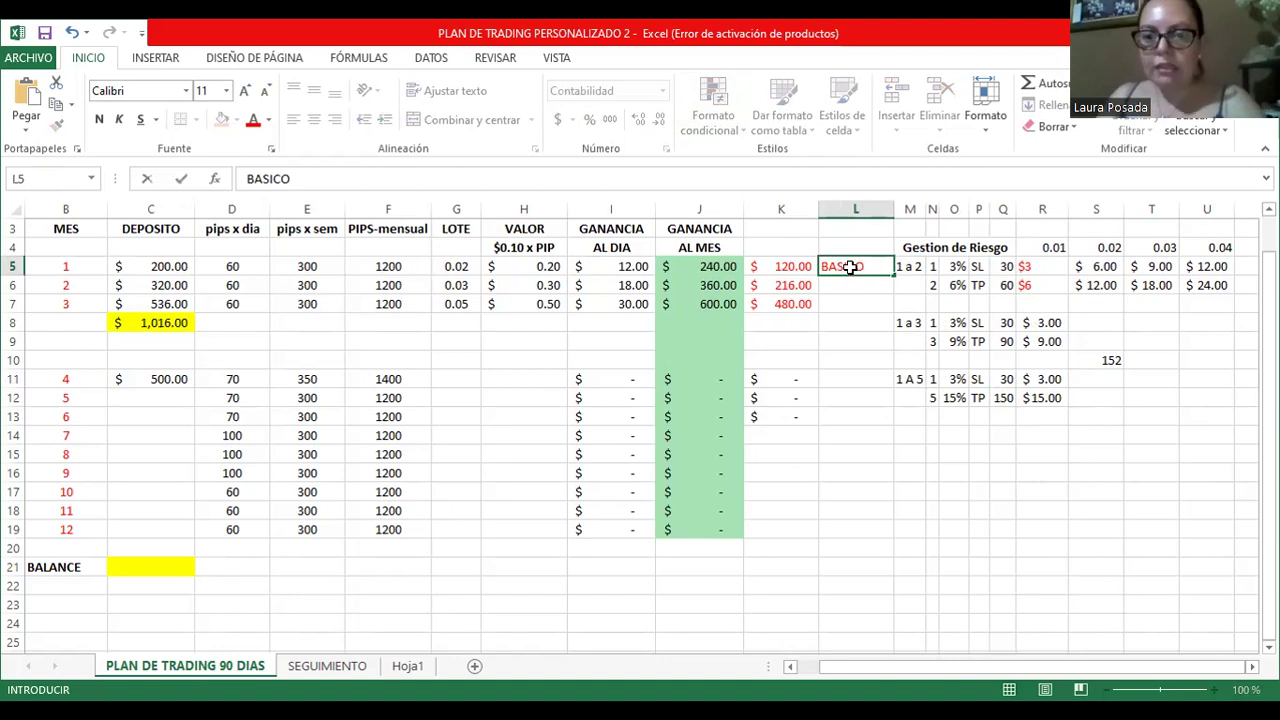
{"action": "key", "text": "Return"}
Enter the level label INTERMEDIO in L8, beside the 1 a 3 ratio.
{"action": "key", "text": "Return"}
{"action": "key", "text": "Return"}
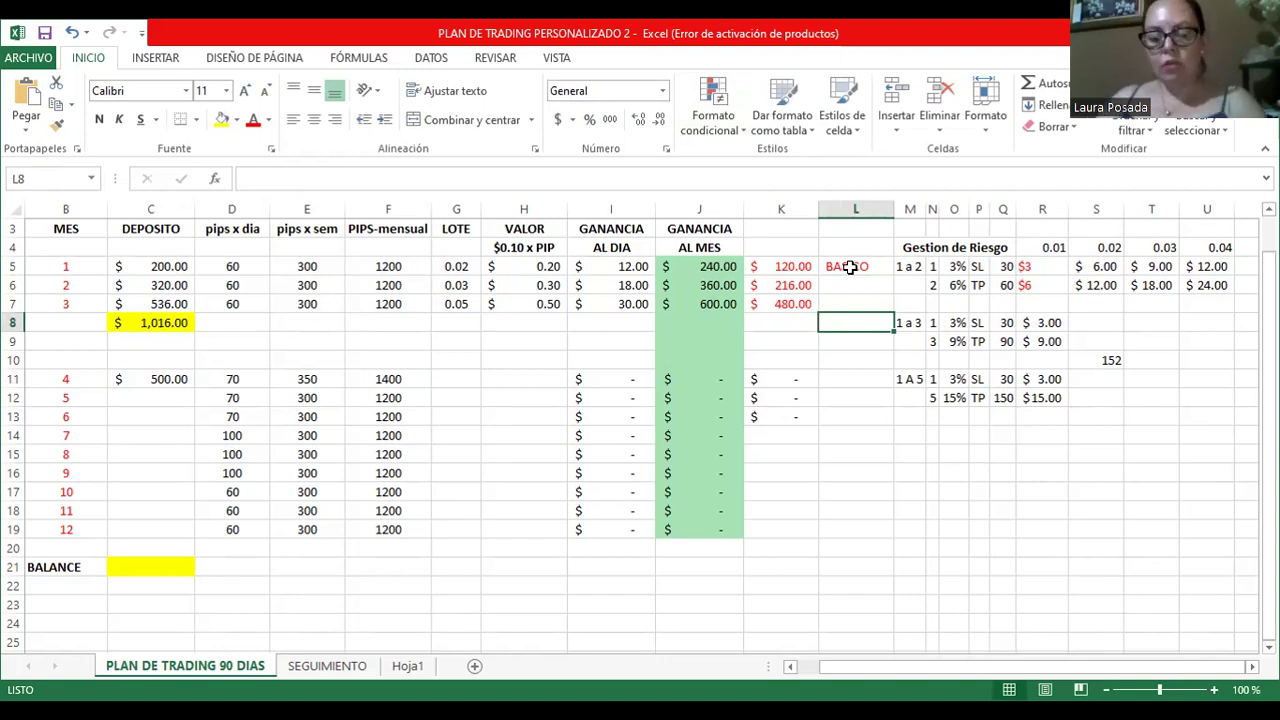
{"action": "type", "text": "INTERMEDIO"}
{"action": "key", "text": "Return"}
Enter the level label AVANZADO in L11, beside the 1 A 5 ratio.
{"action": "key", "text": "Return"}
{"action": "key", "text": "Return"}
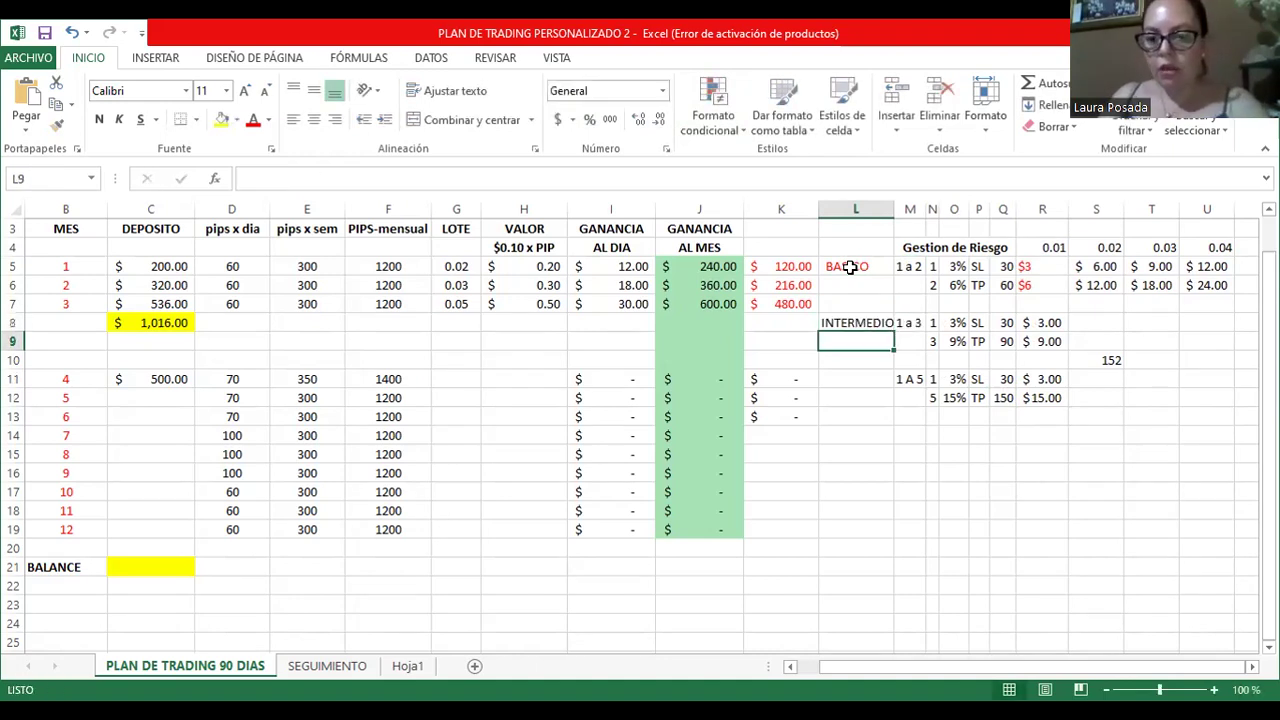
{"action": "type", "text": "AVANX=Z"}
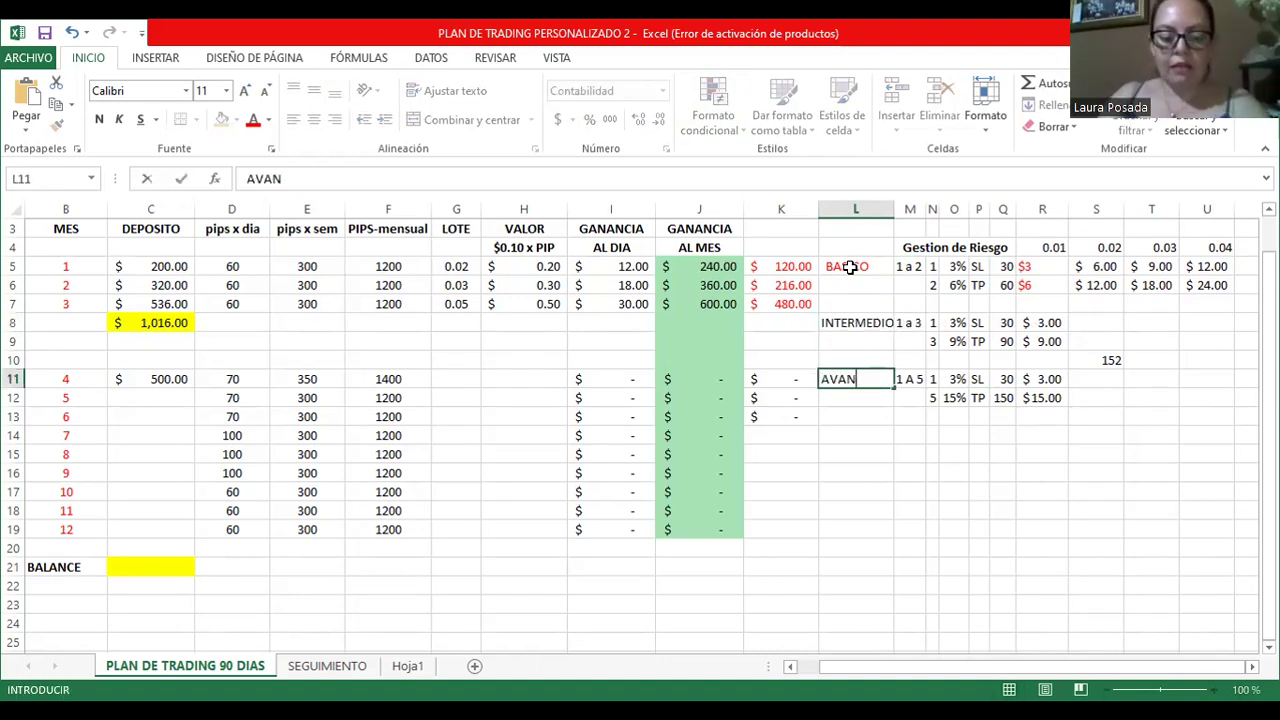
{"action": "key", "text": "BackSpace"}
{"action": "key", "text": "BackSpace"}
{"action": "key", "text": "BackSpace"}
{"action": "type", "text": "ZADO"}
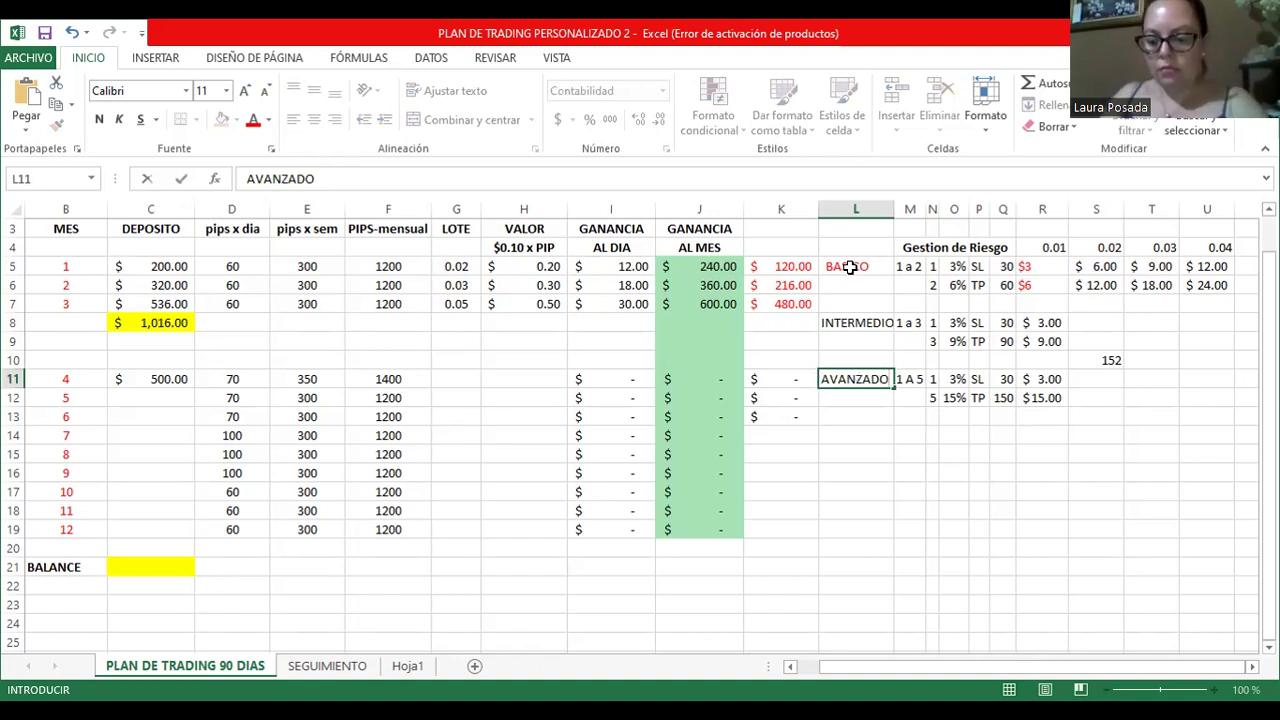
{"action": "key", "text": "Return"}
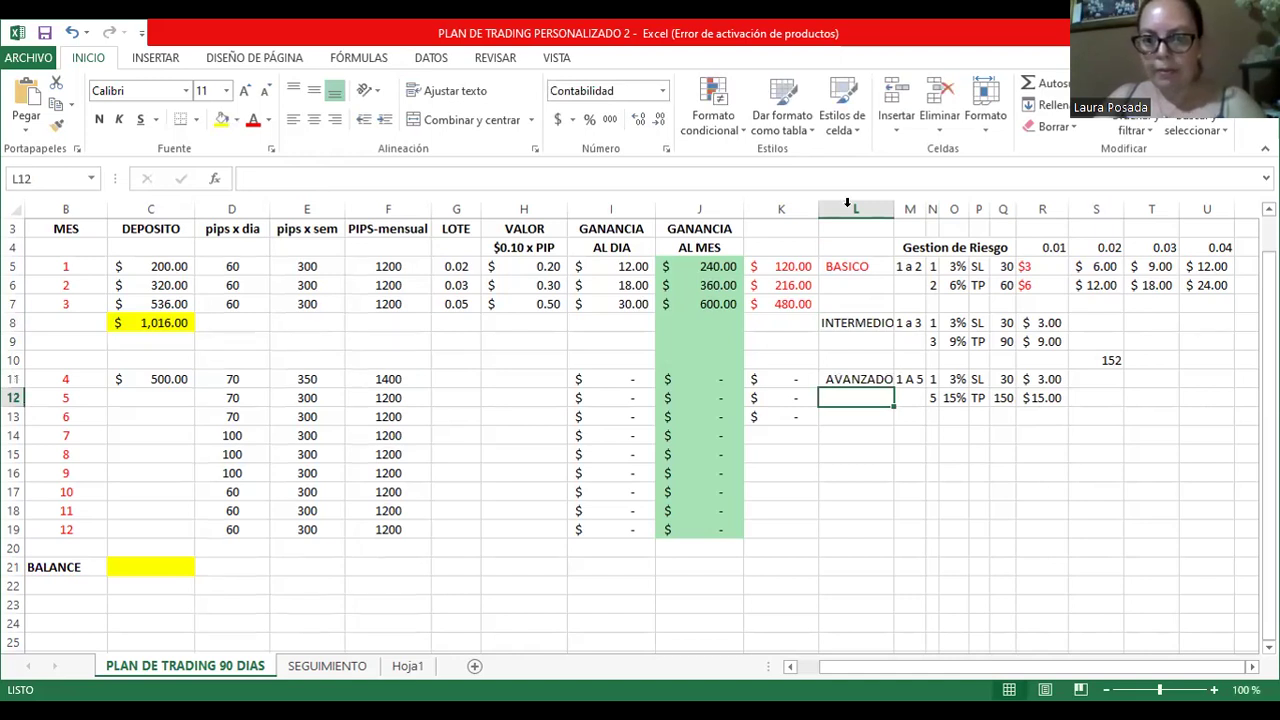
Fit the widths of columns K and L to their contents and right-align the level labels in L5:L11.
{"action": "double_click", "coordinate": [818, 208]}
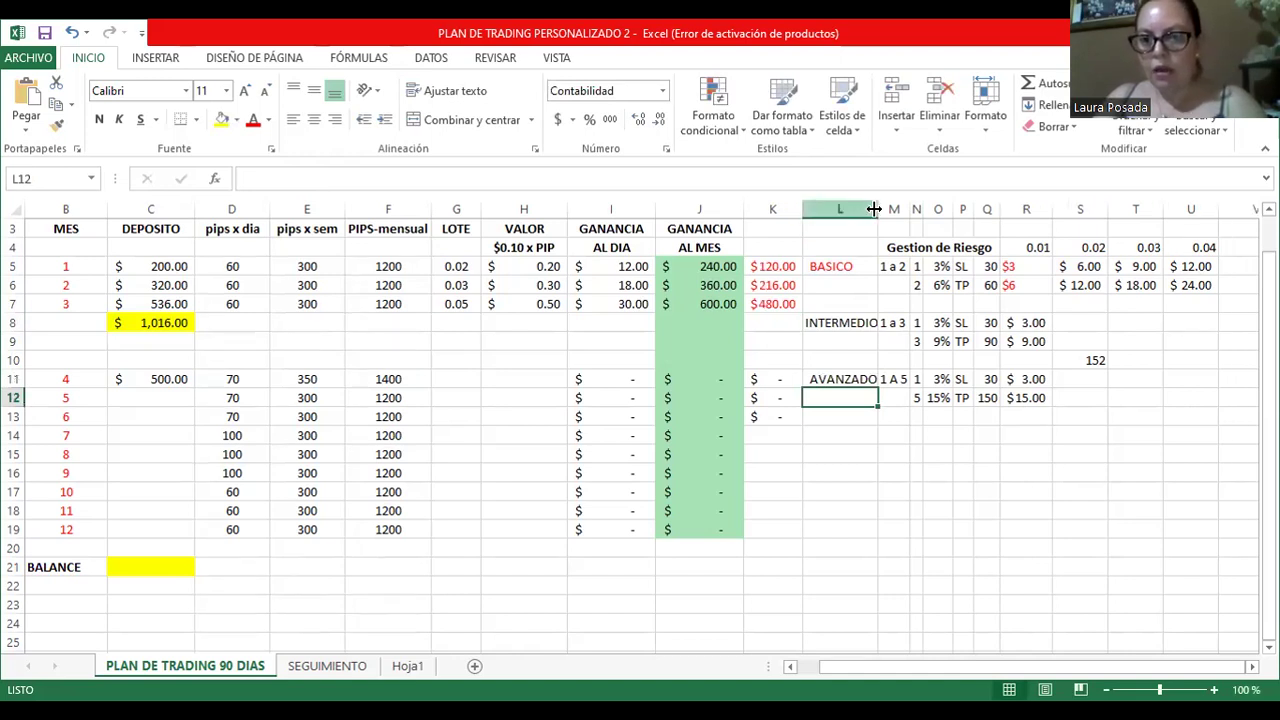
{"action": "double_click", "coordinate": [876, 208]}
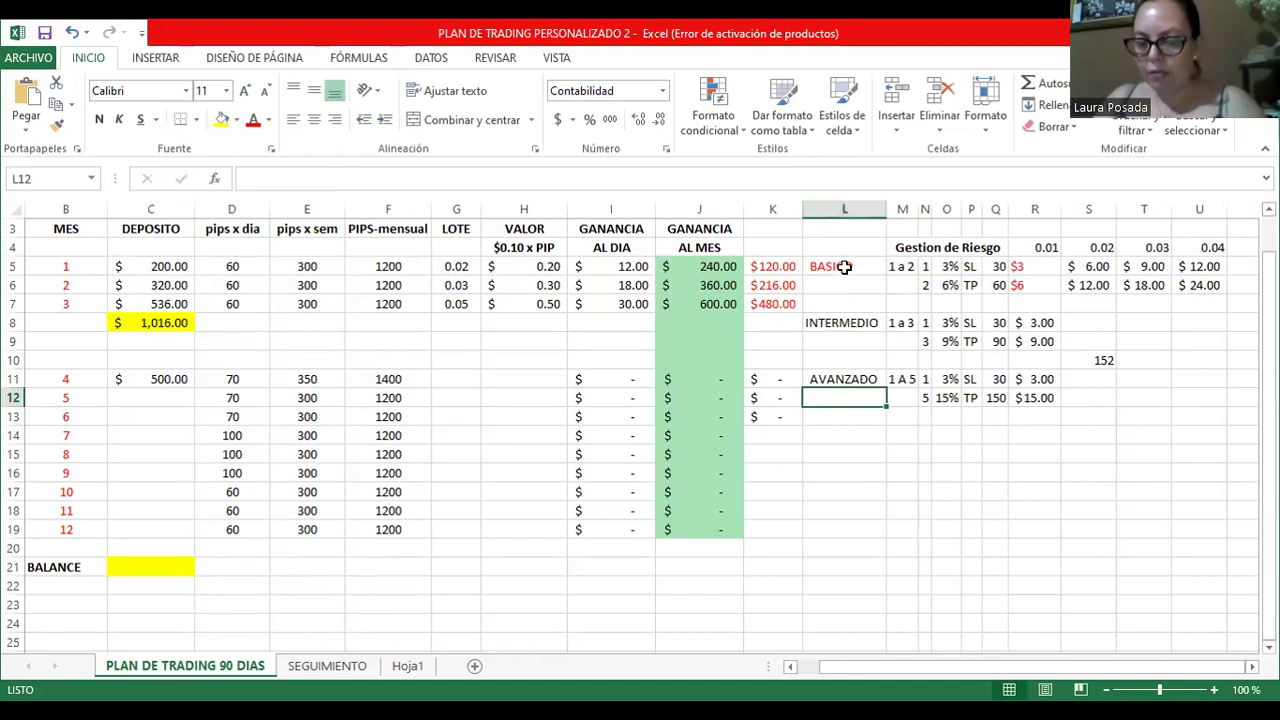
{"action": "left_click_drag", "start_coordinate": [845, 267], "coordinate": [849, 372]}
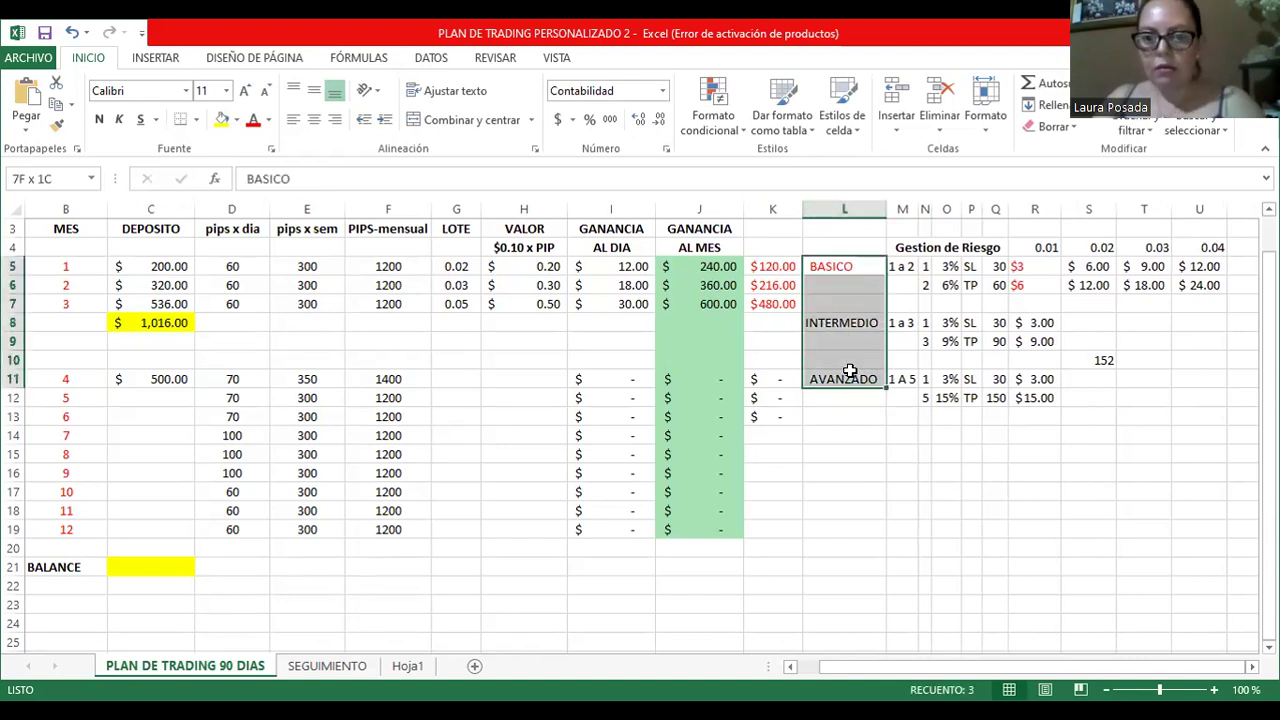
{"action": "left_click", "coordinate": [334, 119]}
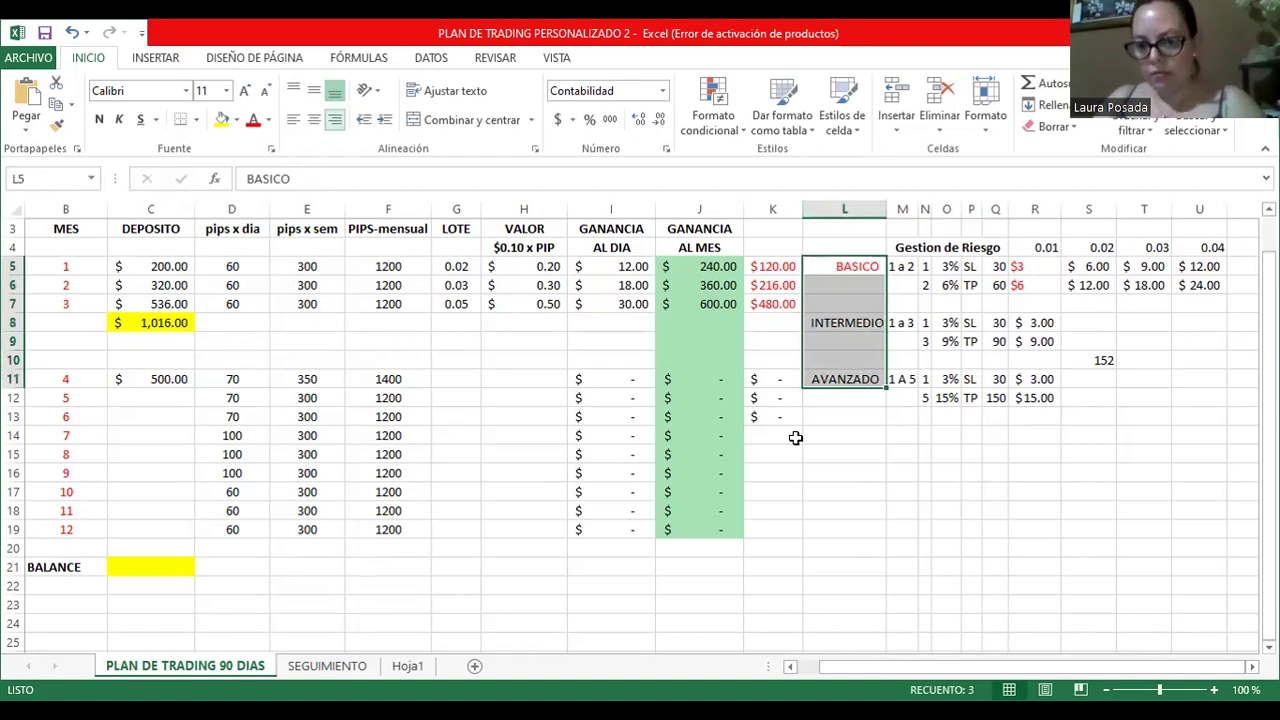
{"action": "left_click", "coordinate": [900, 451]}
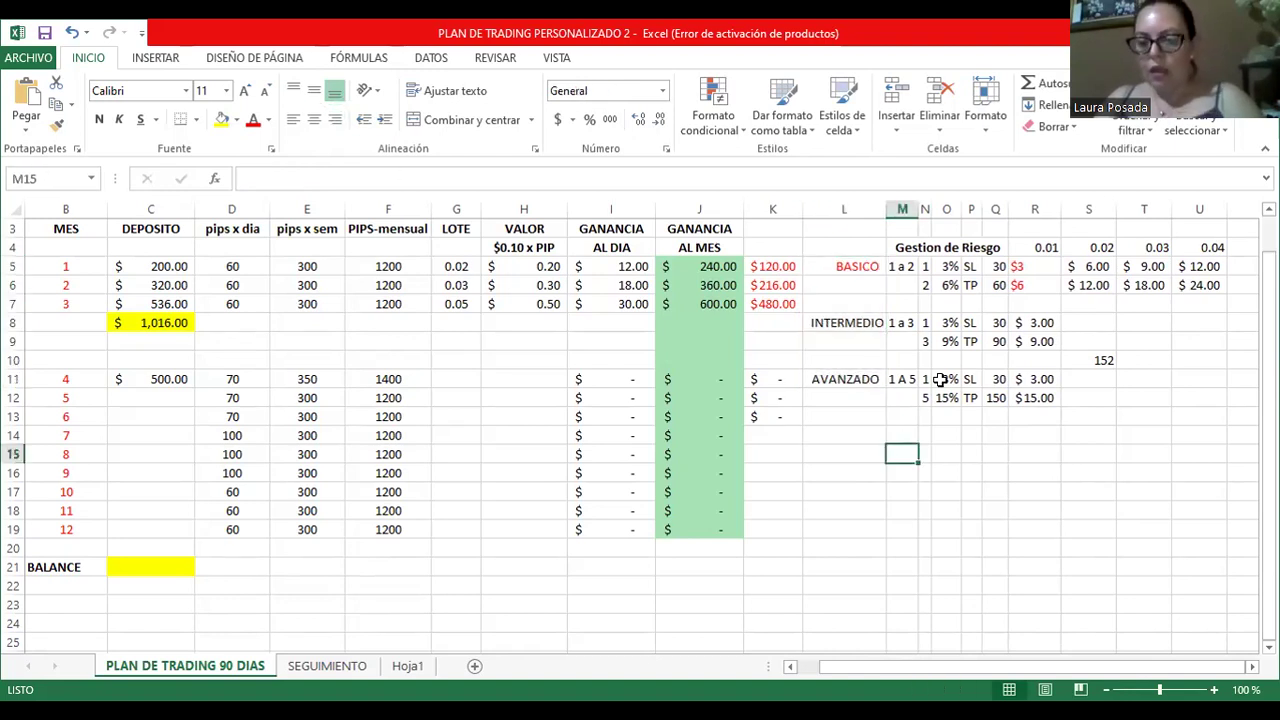
{"action": "left_click_drag", "start_coordinate": [946, 267], "coordinate": [950, 396]}
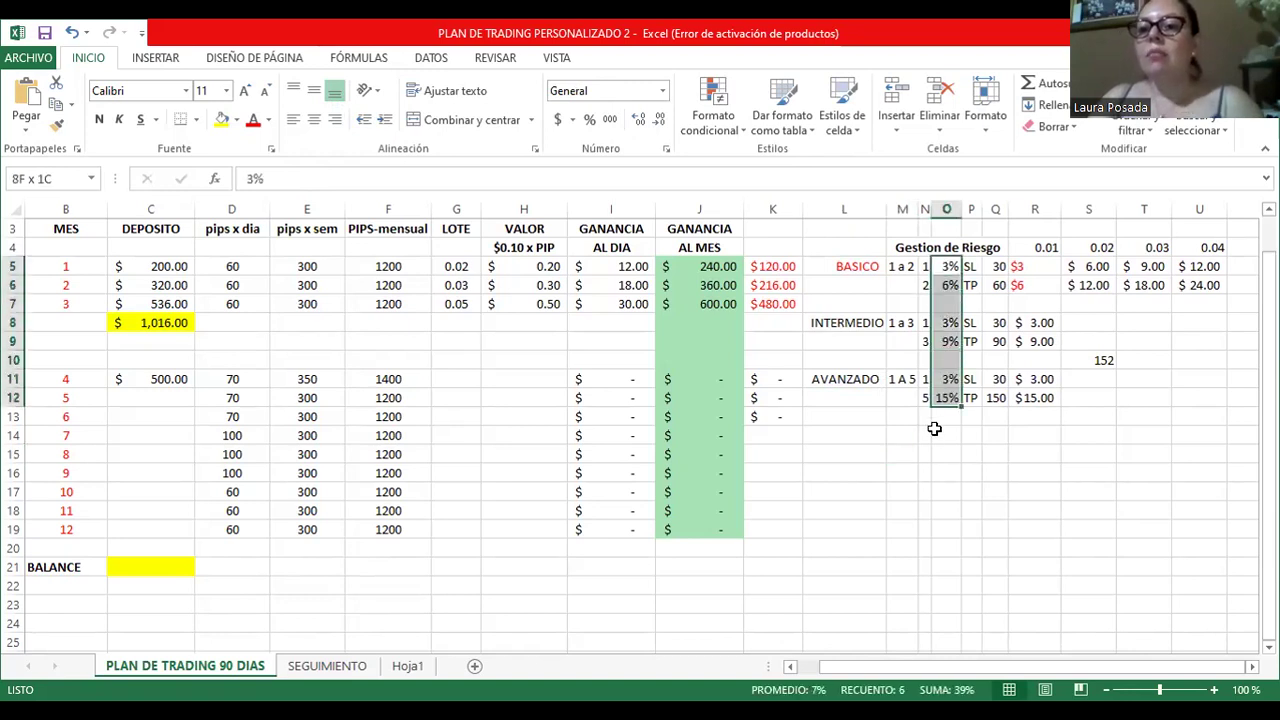
{"action": "left_click", "coordinate": [930, 437]}
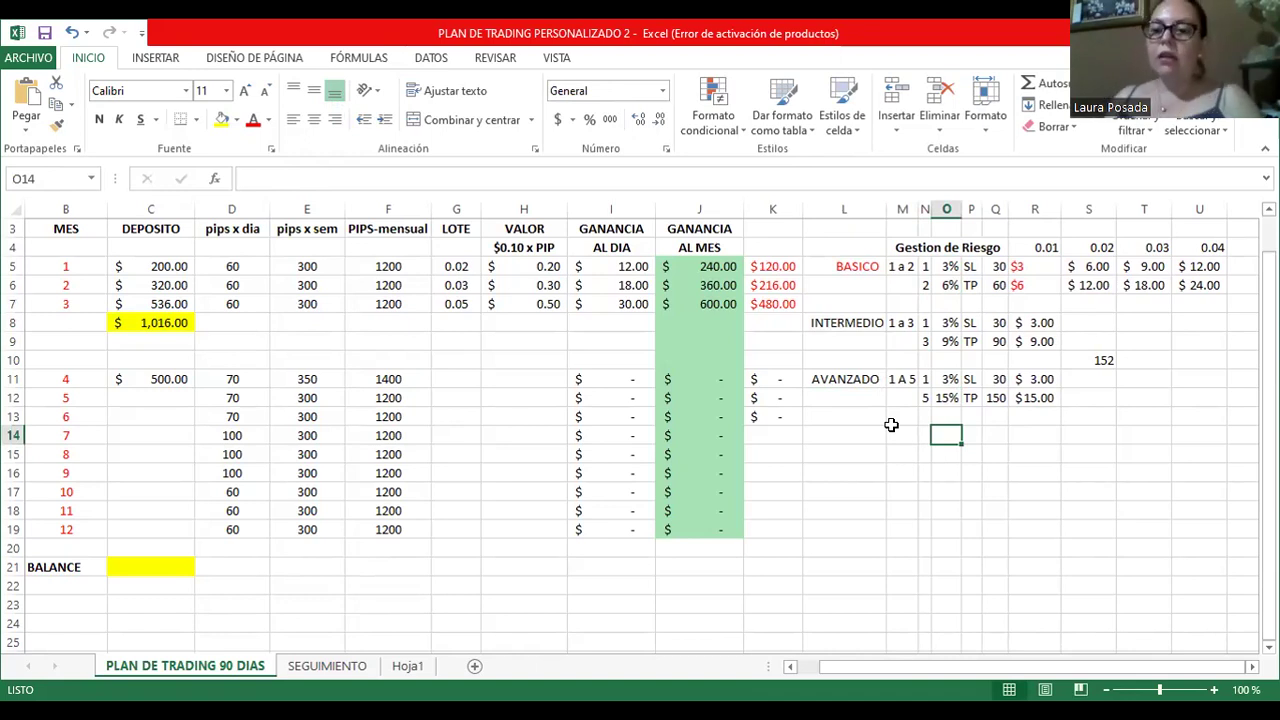
Set the BASICO label's font colour to automatic black and turn off right alignment for the AVANZADO label in L11.
{"action": "left_click", "coordinate": [853, 266]}
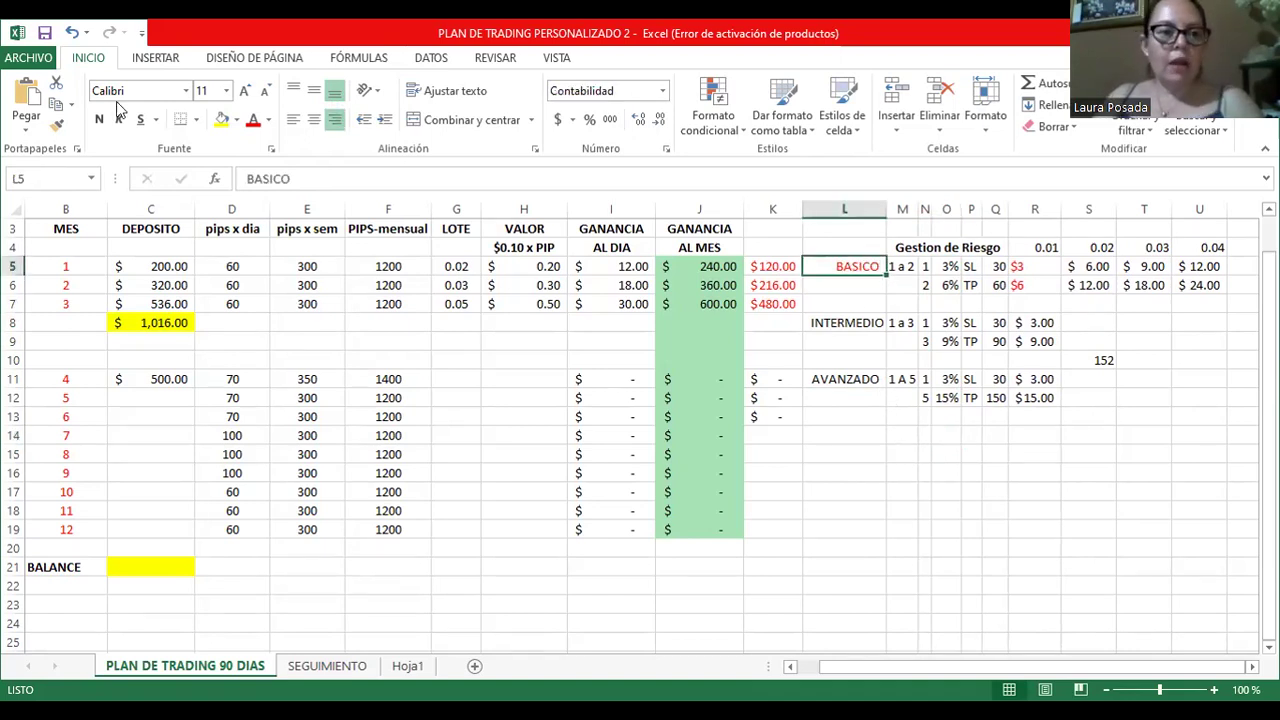
{"action": "left_click", "coordinate": [268, 120]}
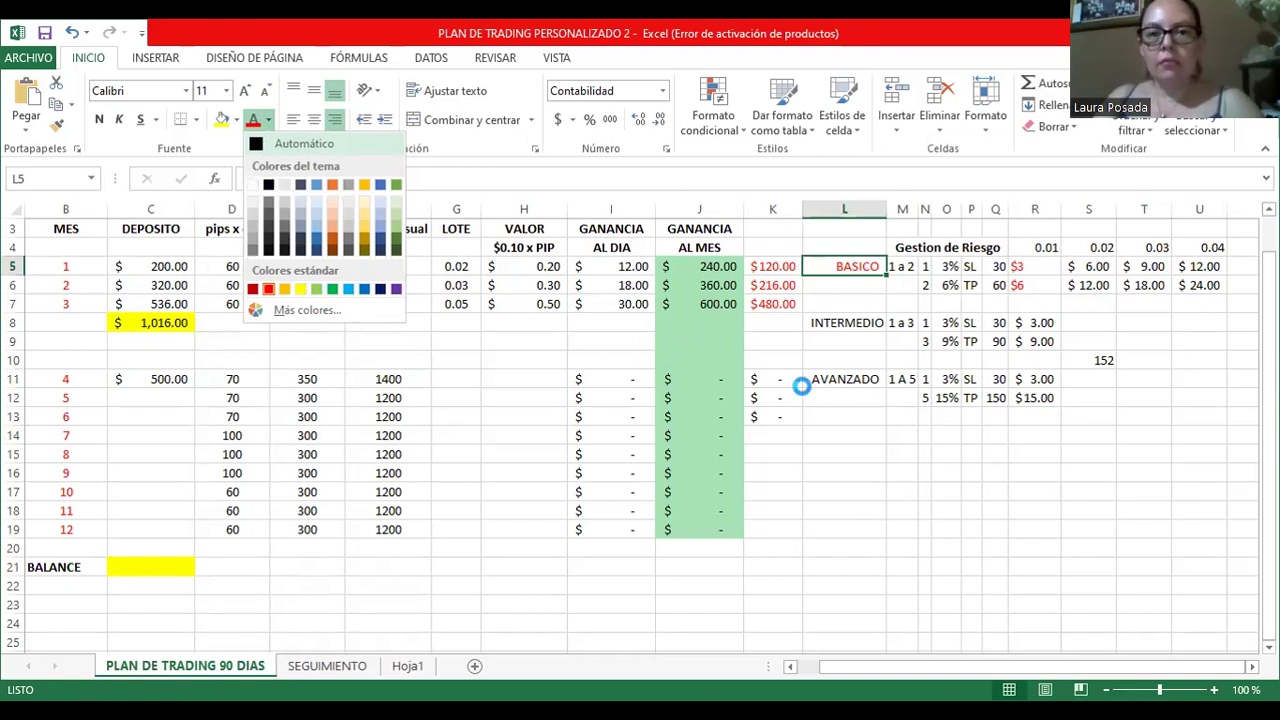
{"action": "left_click", "coordinate": [859, 430]}
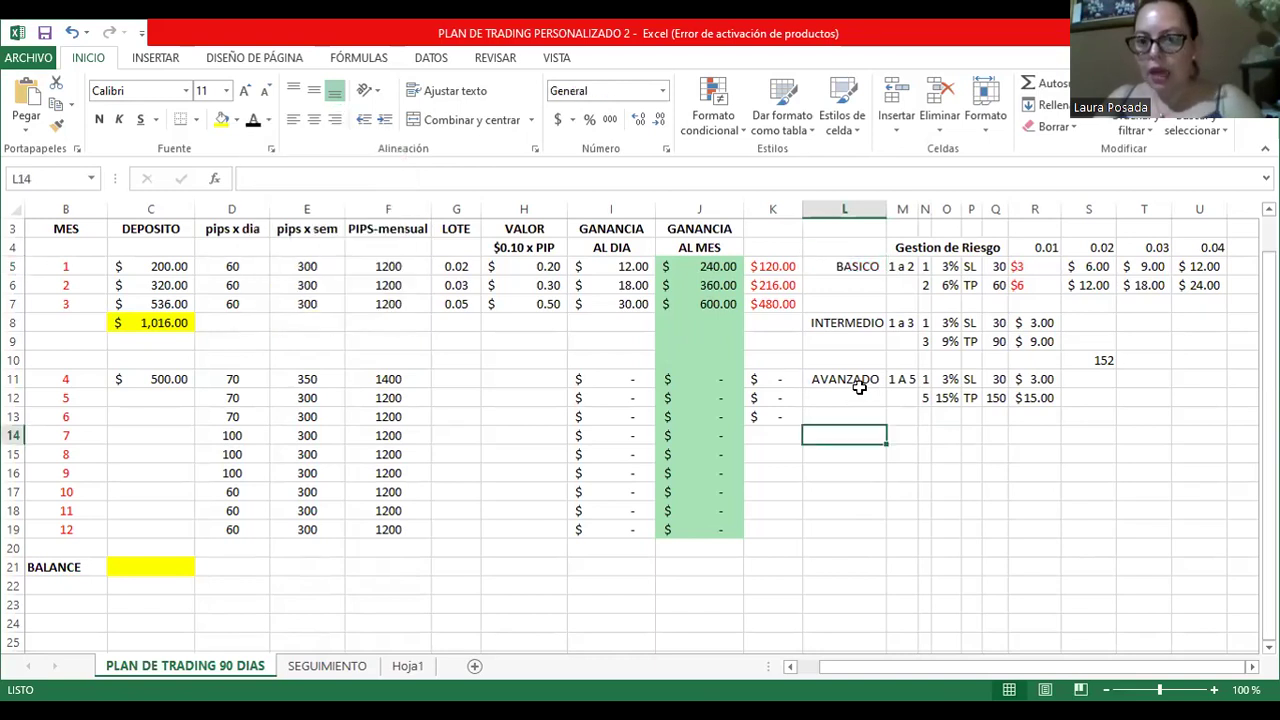
{"action": "left_click", "coordinate": [861, 378]}
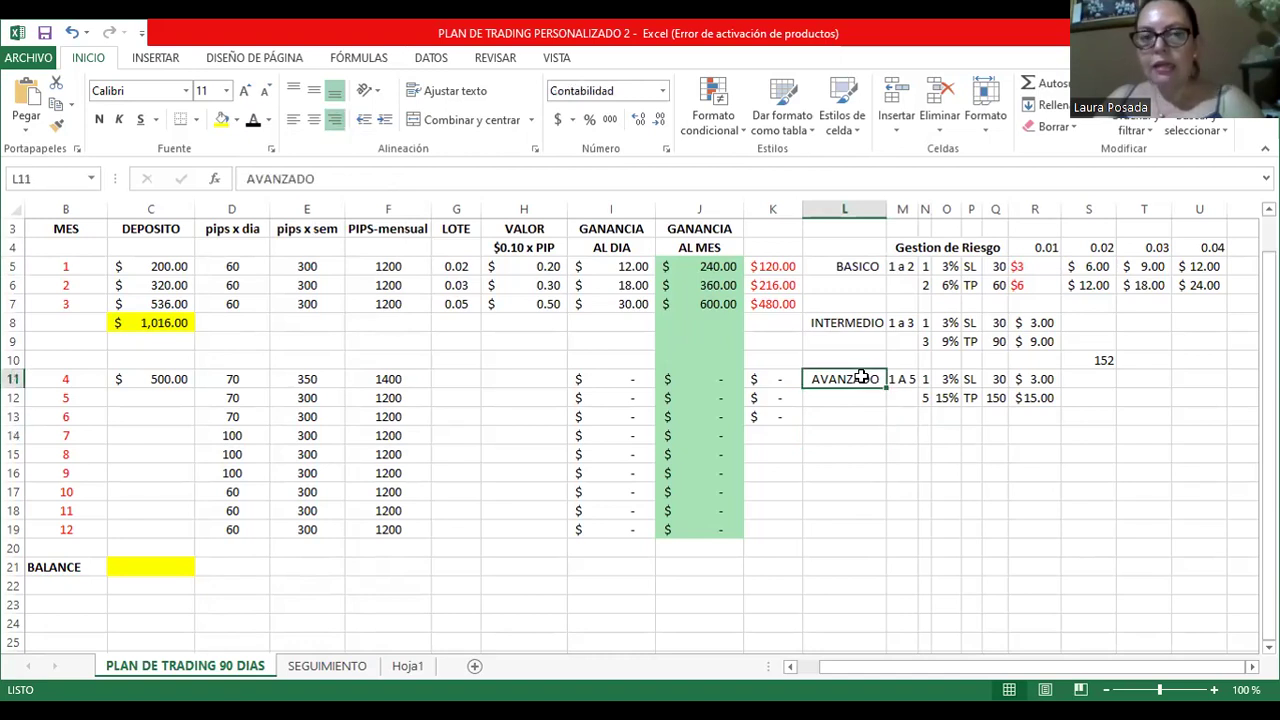
{"action": "left_click", "coordinate": [335, 119]}
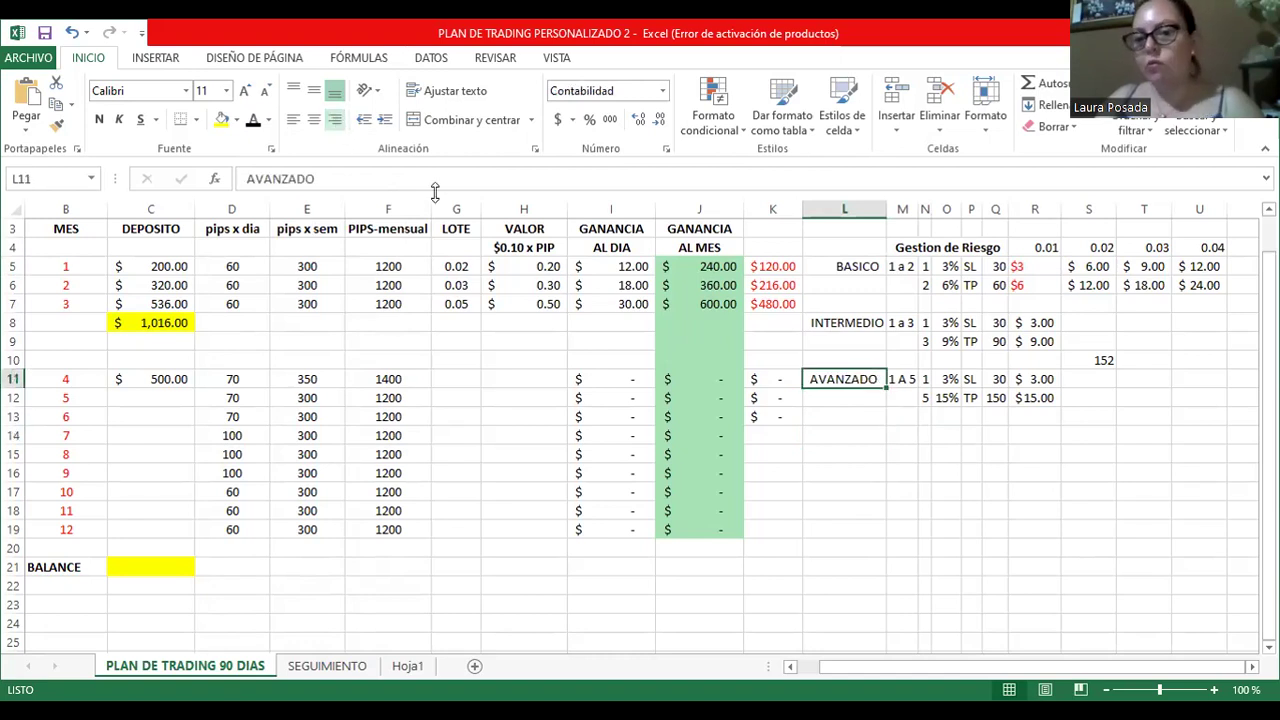
Review the risk percentages in O5:O12 for the BASICO, INTERMEDIO and AVANZADO levels.
{"action": "left_click", "coordinate": [849, 415]}
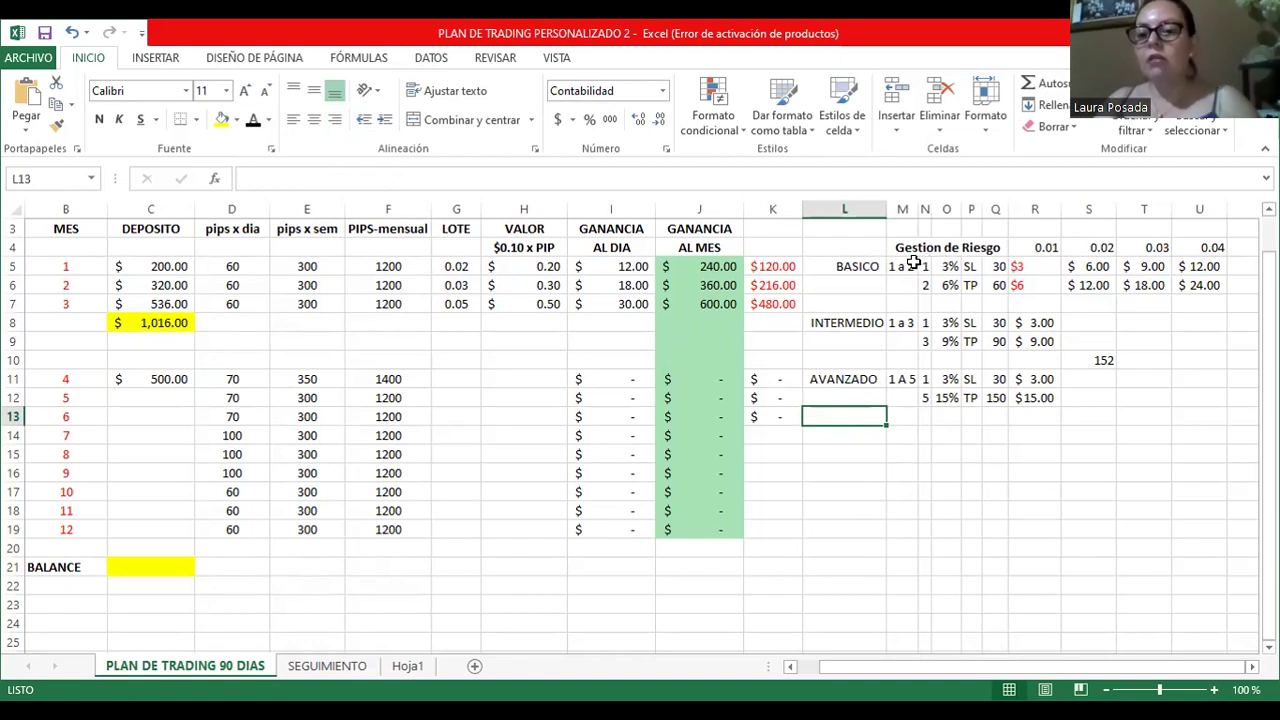
{"action": "left_click", "coordinate": [948, 266]}
{"action": "left_click_drag", "start_coordinate": [949, 326], "coordinate": [950, 395]}
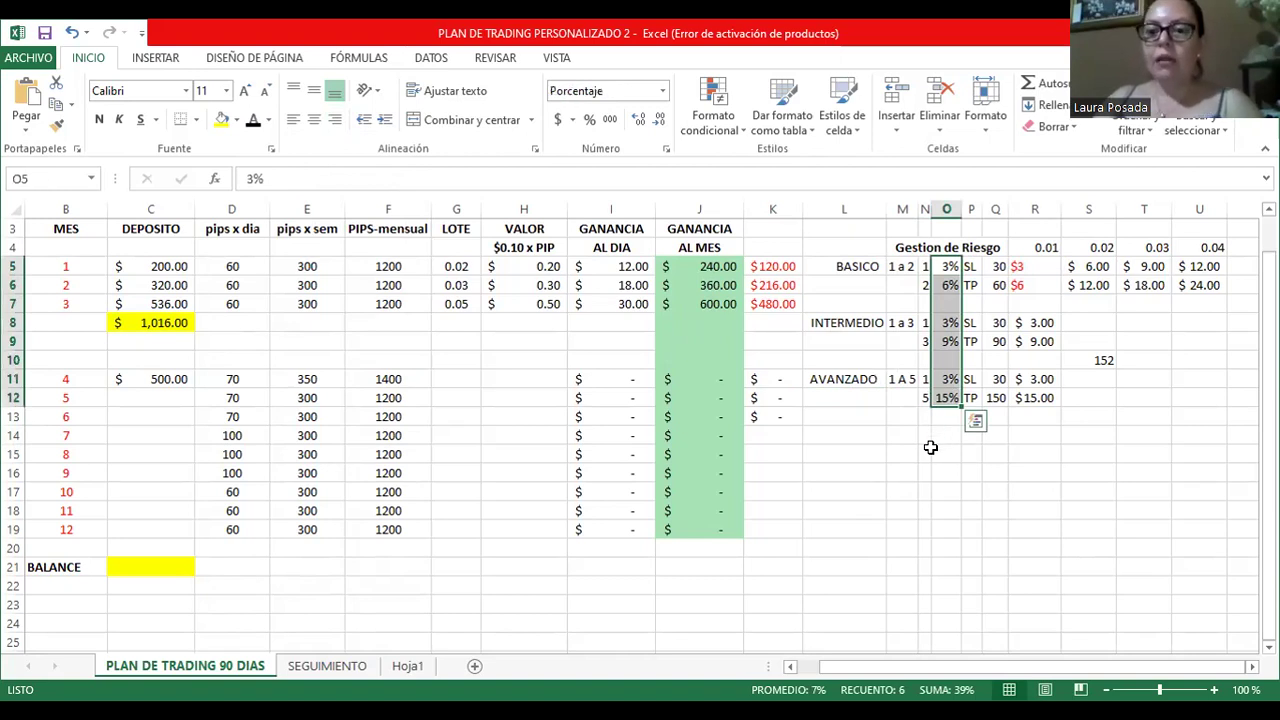
{"action": "left_click", "coordinate": [931, 447]}
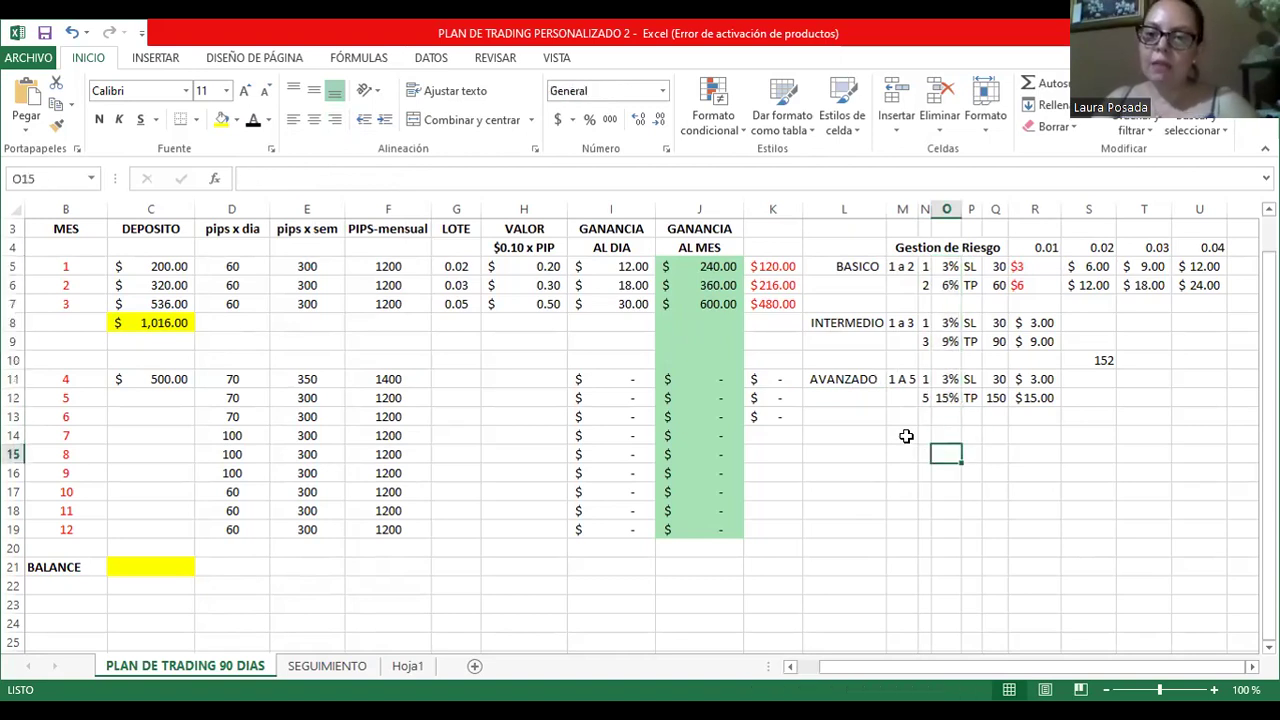
{"action": "left_click", "coordinate": [906, 436]}
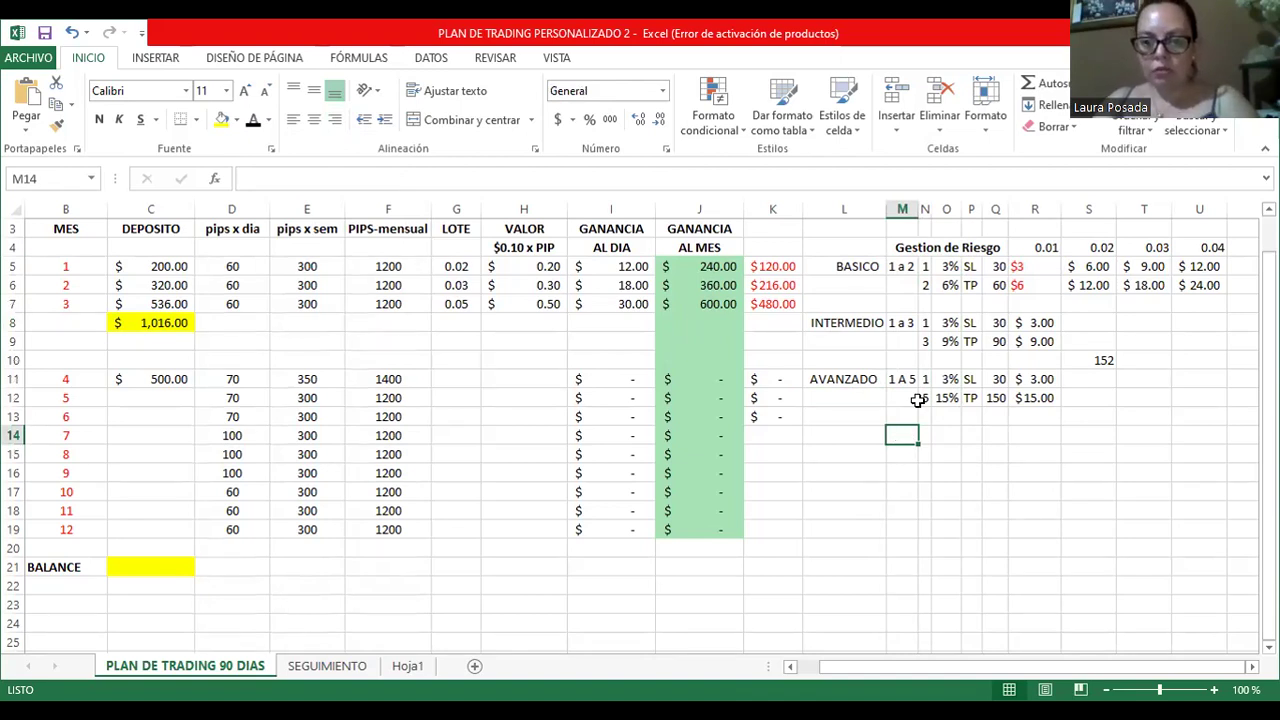
{"action": "left_click", "coordinate": [950, 265]}
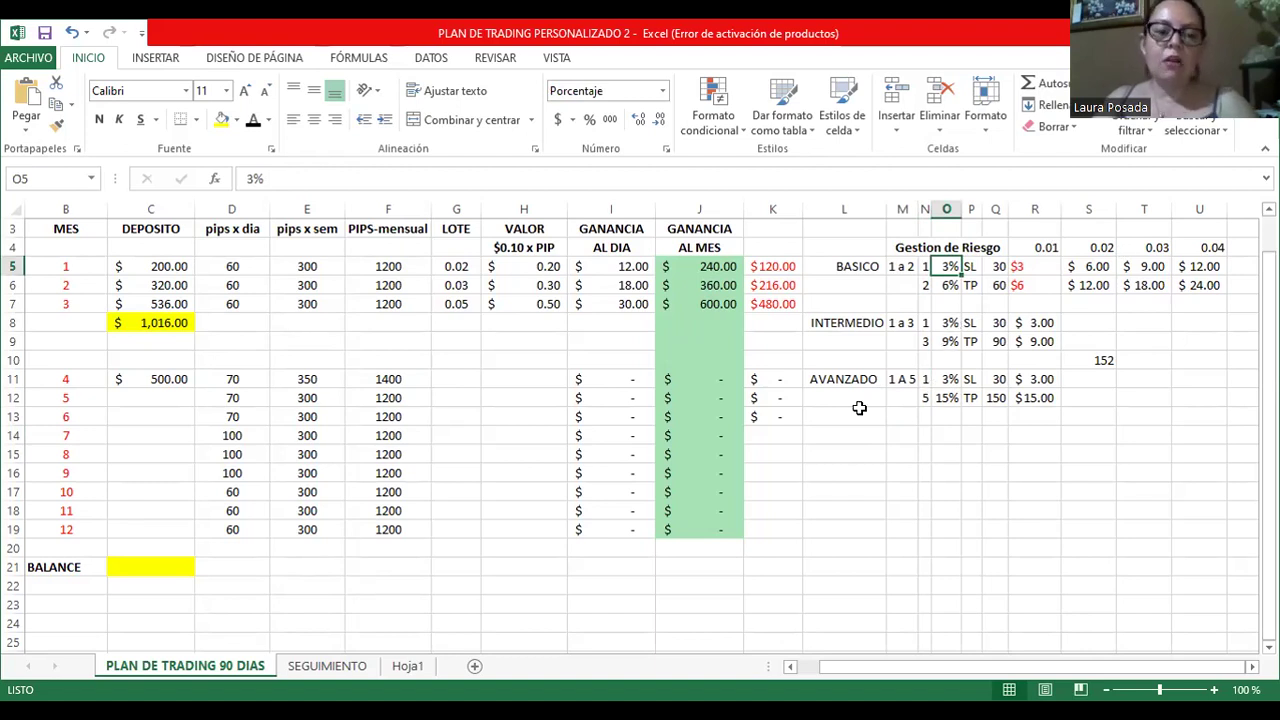
Remove the fill colour from rows 5 to 16 of the SEGUIMIENTO sheet.
{"action": "left_click", "coordinate": [325, 666]}
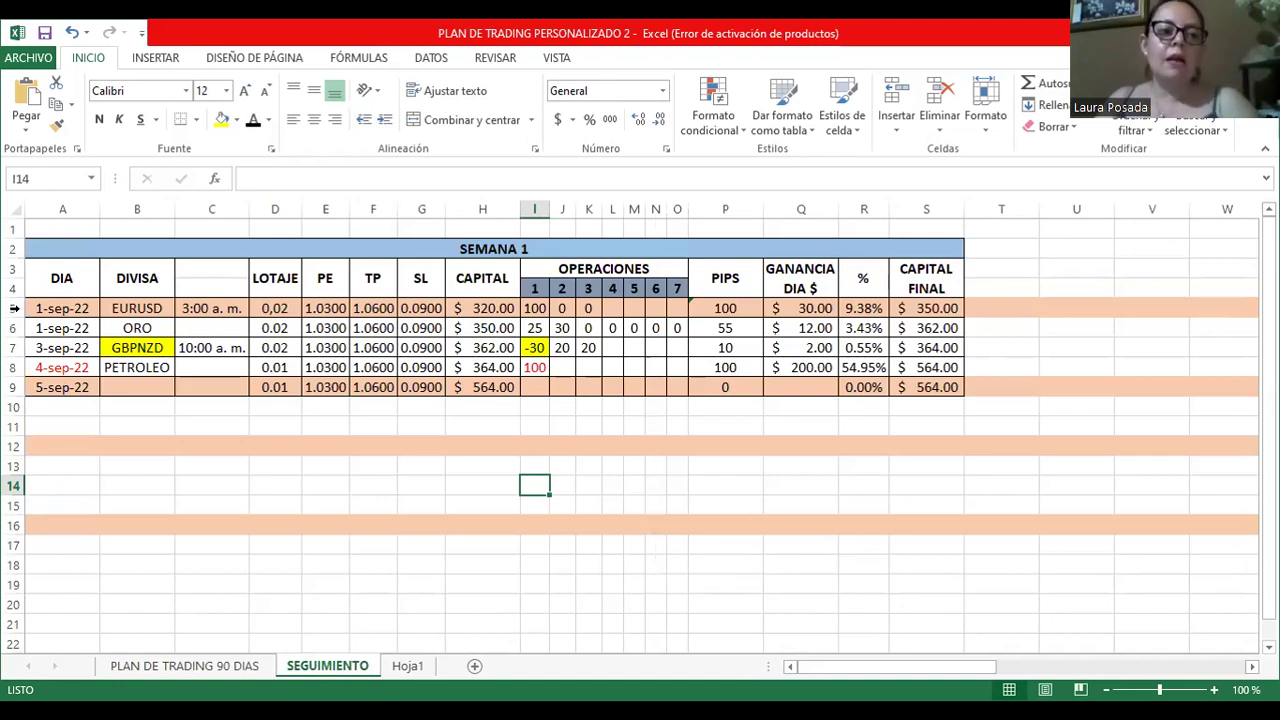
{"action": "left_click_drag", "start_coordinate": [13, 308], "coordinate": [13, 525]}
{"action": "left_click", "coordinate": [237, 121]}
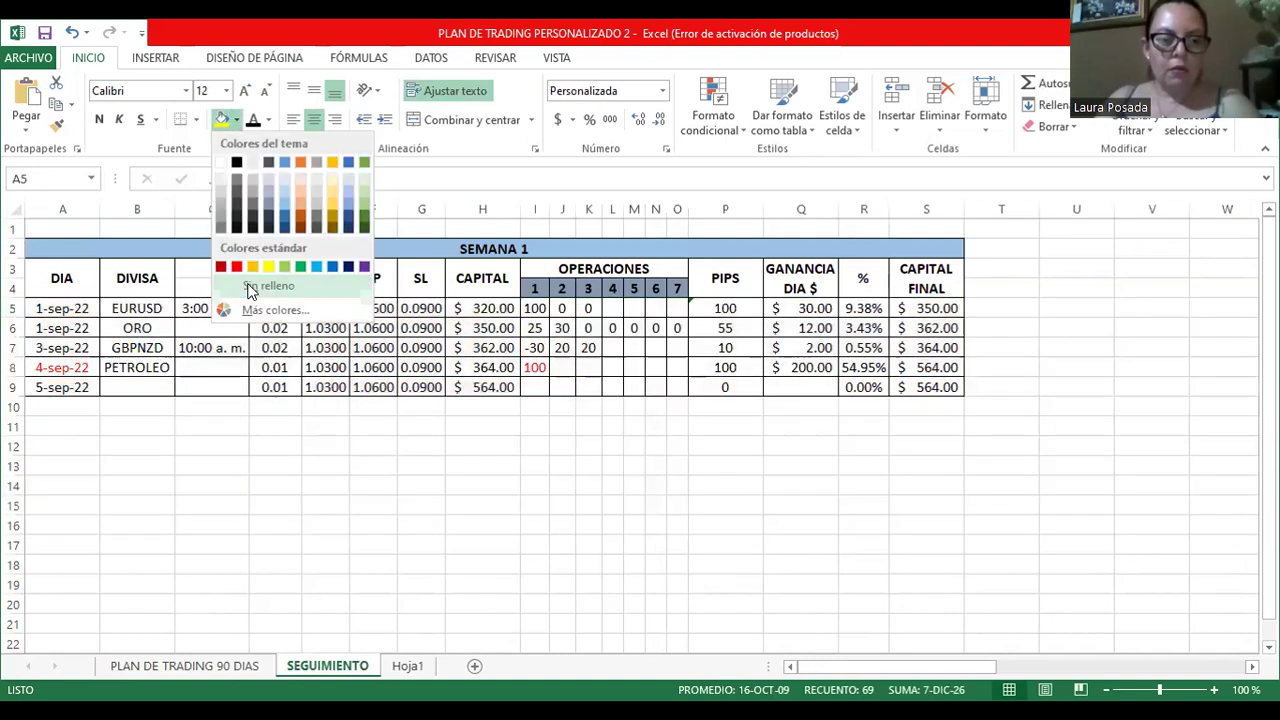
{"action": "left_click", "coordinate": [403, 503]}
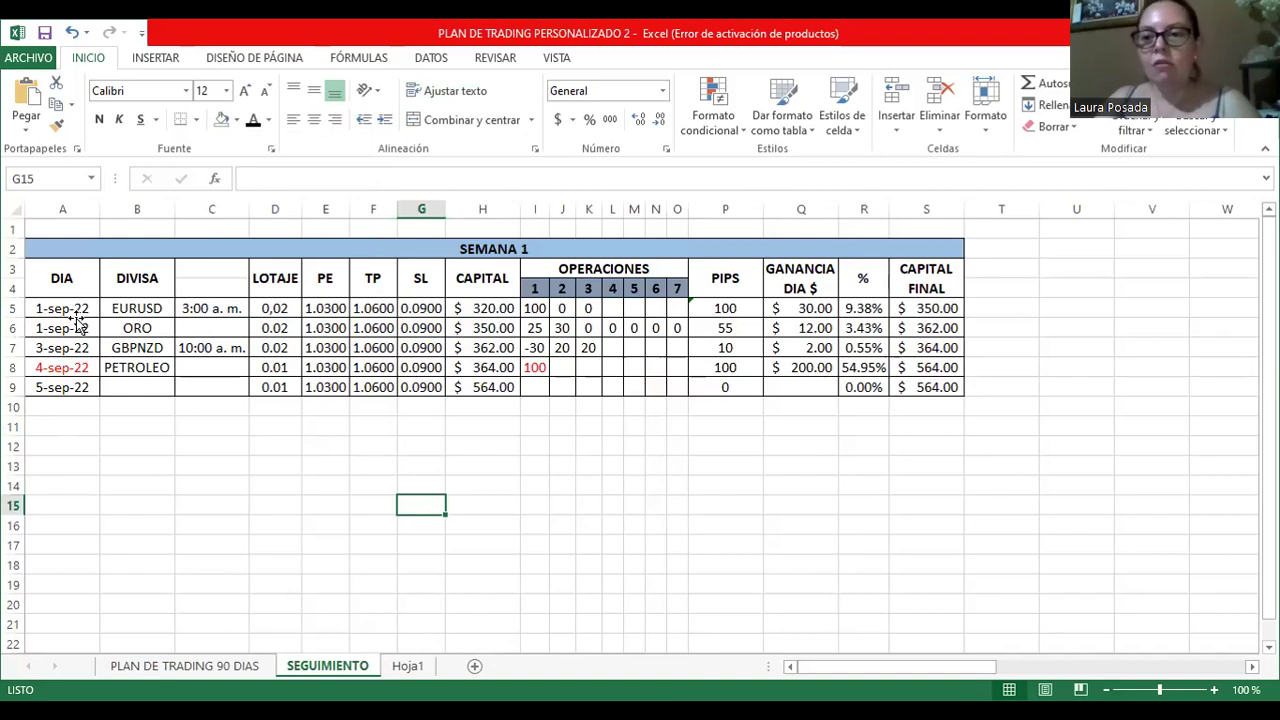
Examine the date, capital, daily gain, percentage and final capital entries in the SEMANA 1 table, and return to the PLAN DE TRADING 90 DIAS sheet.
{"action": "left_click", "coordinate": [80, 312]}
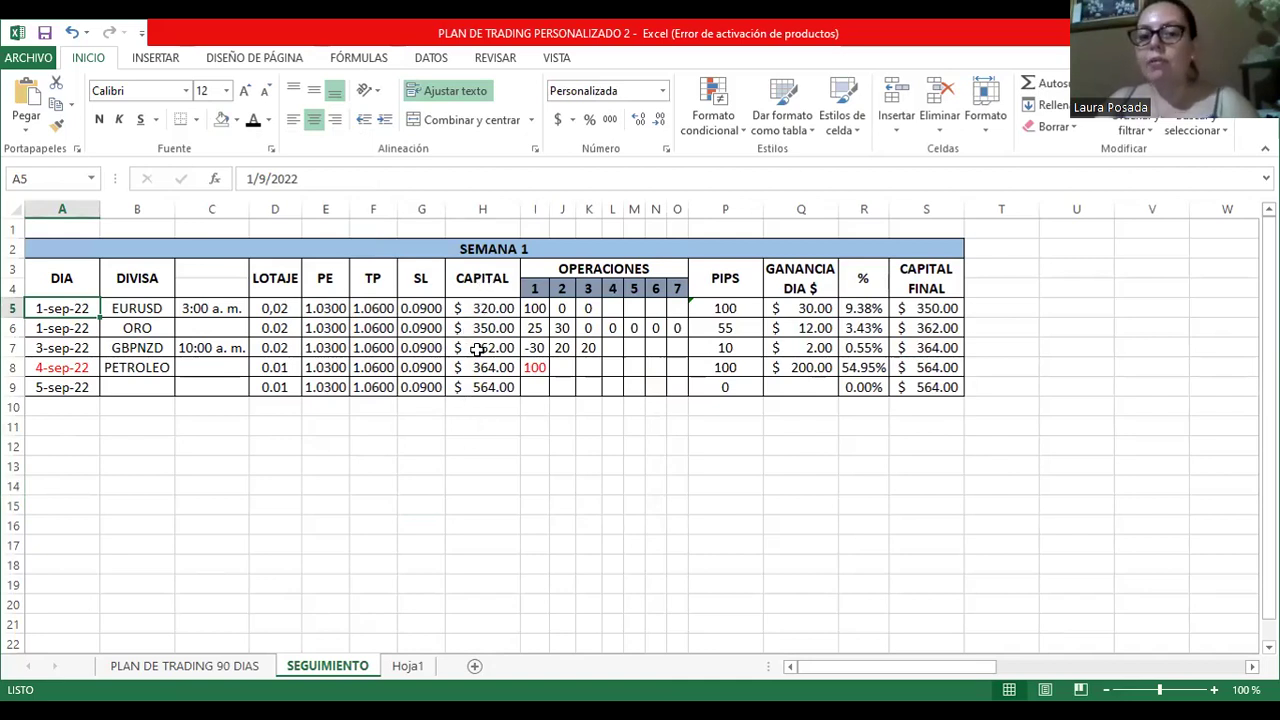
{"action": "left_click", "coordinate": [472, 302]}
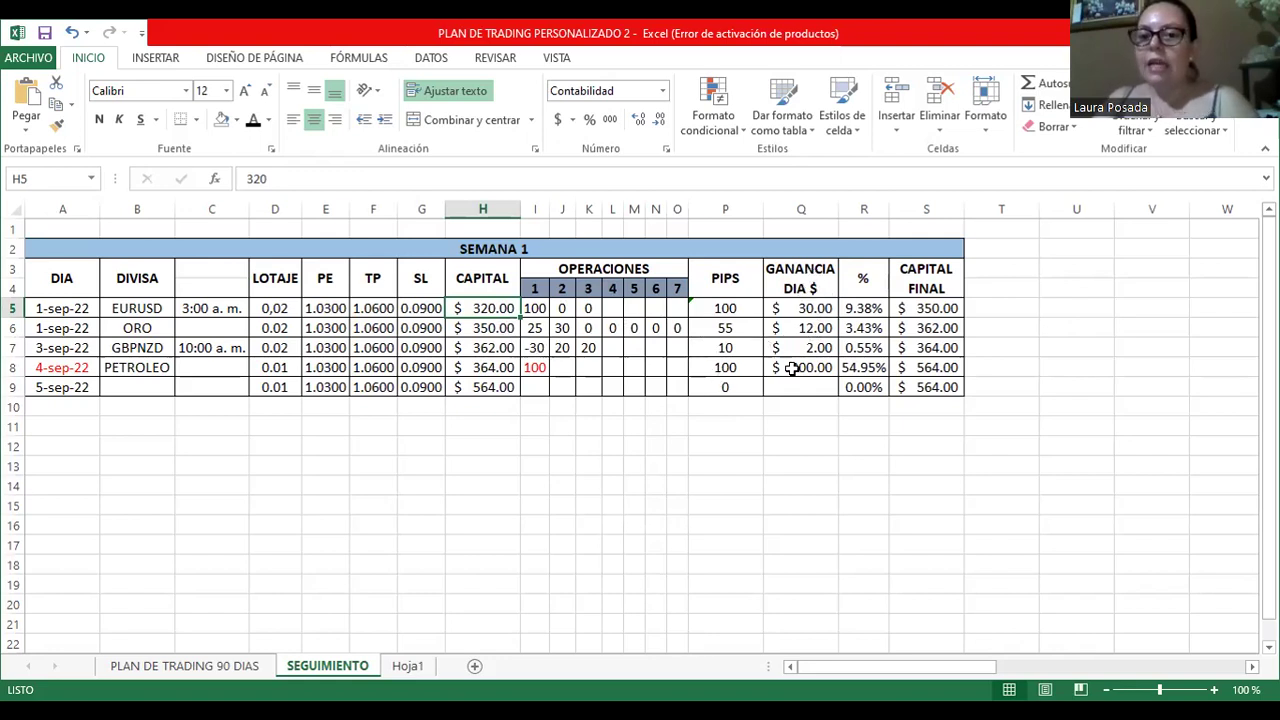
{"action": "left_click", "coordinate": [805, 305]}
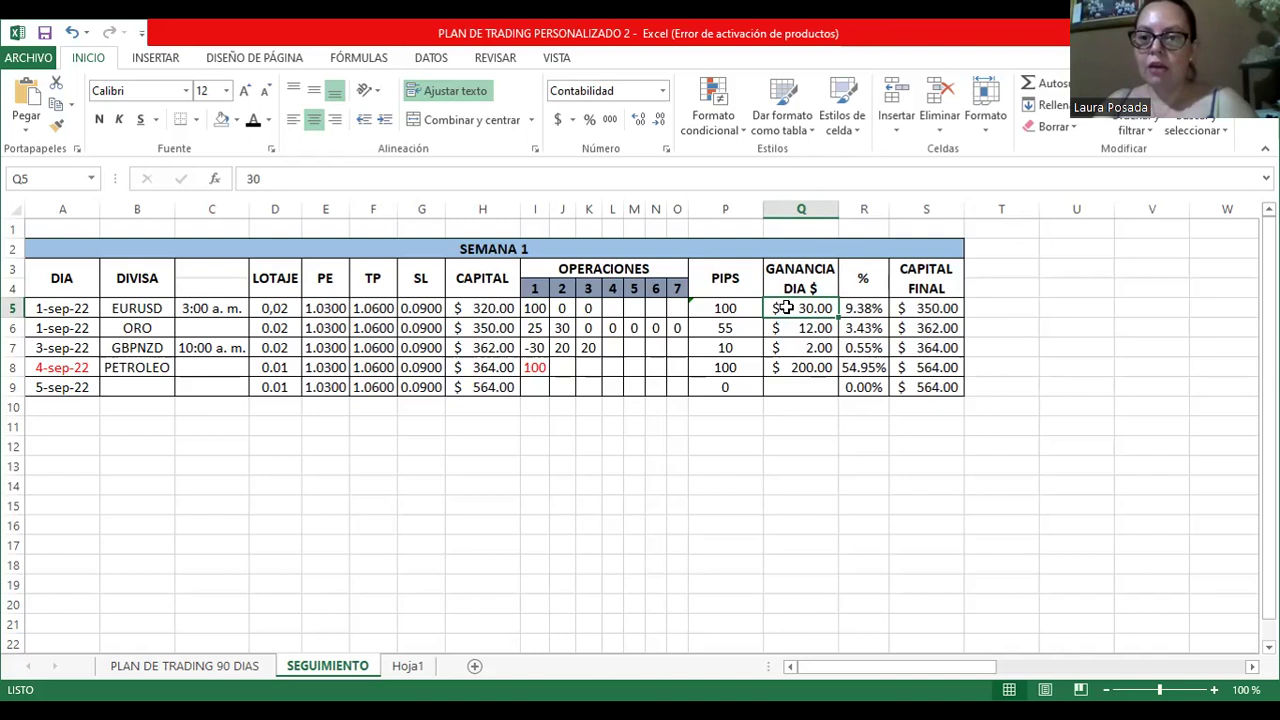
{"action": "left_click", "coordinate": [872, 308]}
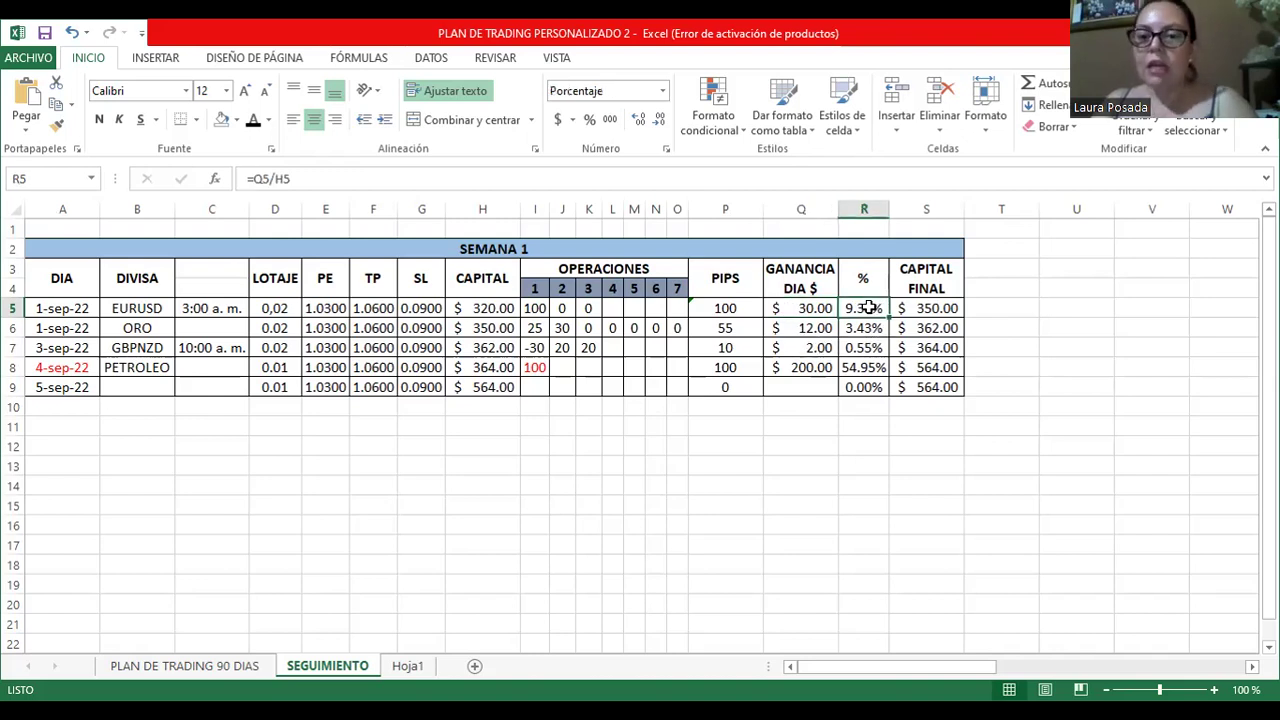
{"action": "left_click_drag", "start_coordinate": [866, 278], "coordinate": [863, 382]}
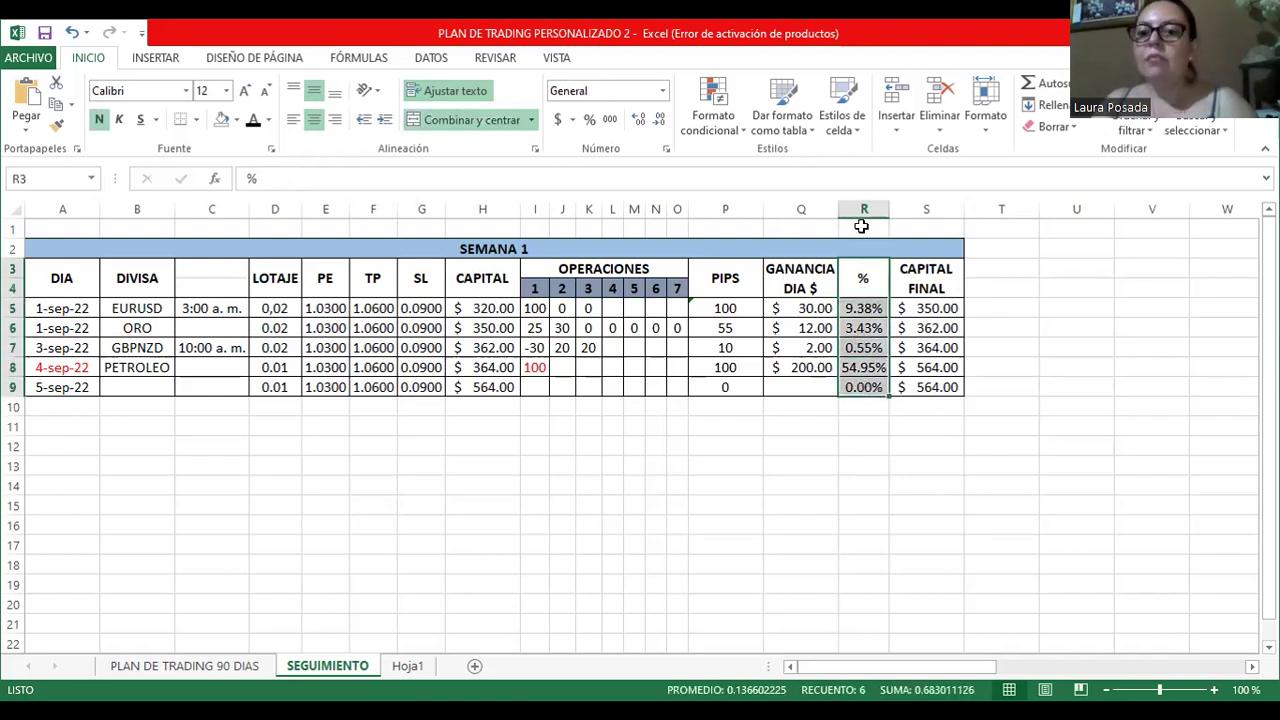
{"action": "left_click", "coordinate": [862, 308]}
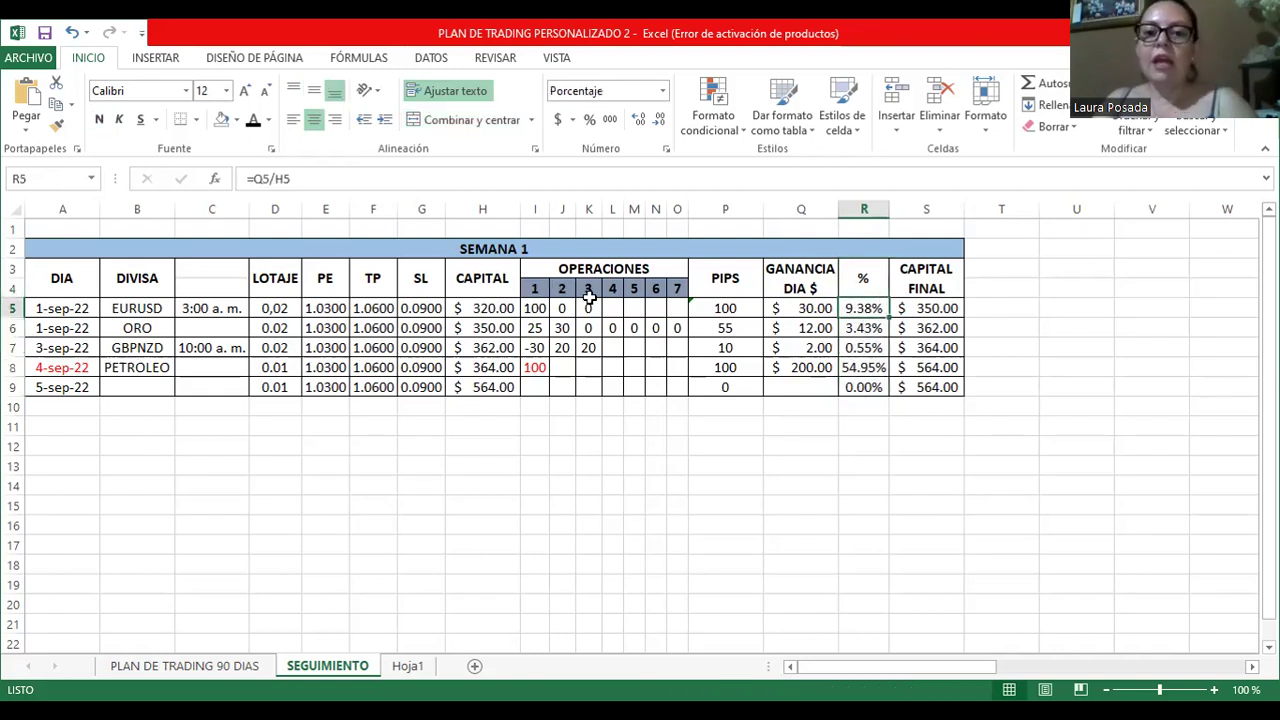
{"action": "left_click", "coordinate": [860, 327]}
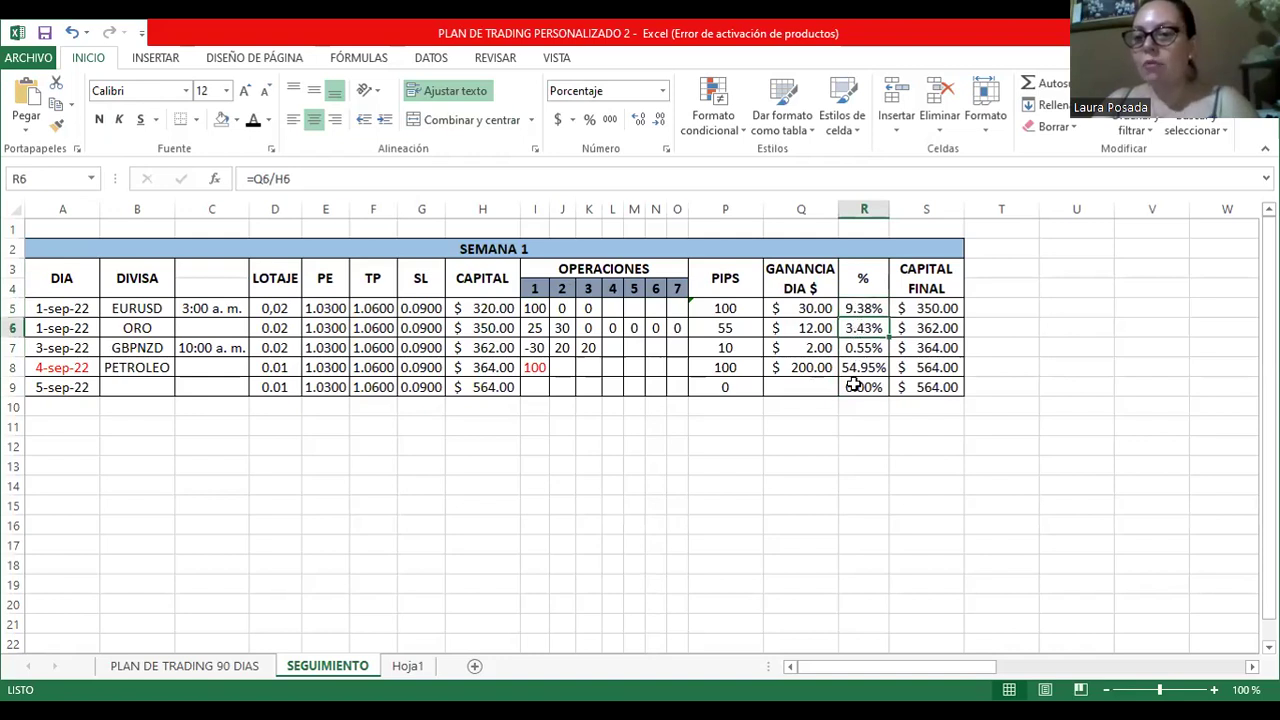
{"action": "left_click", "coordinate": [860, 345]}
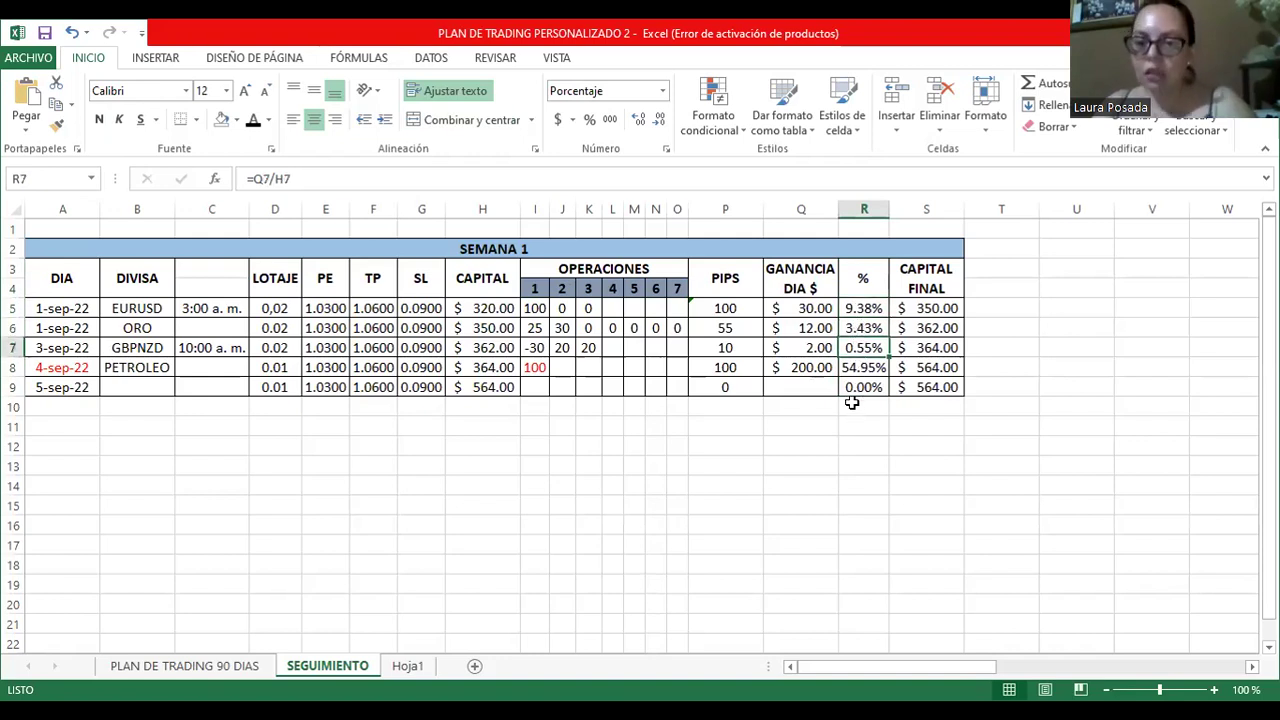
{"action": "left_click", "coordinate": [860, 367]}
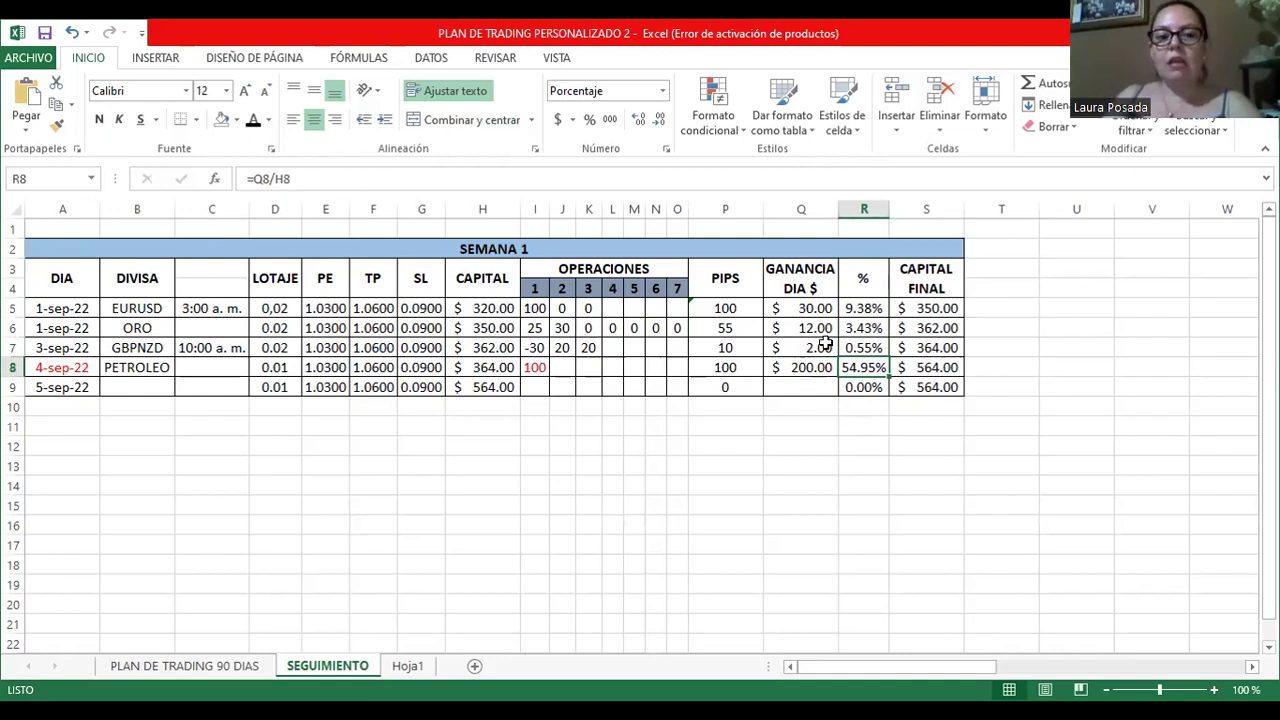
{"action": "left_click", "coordinate": [486, 247]}
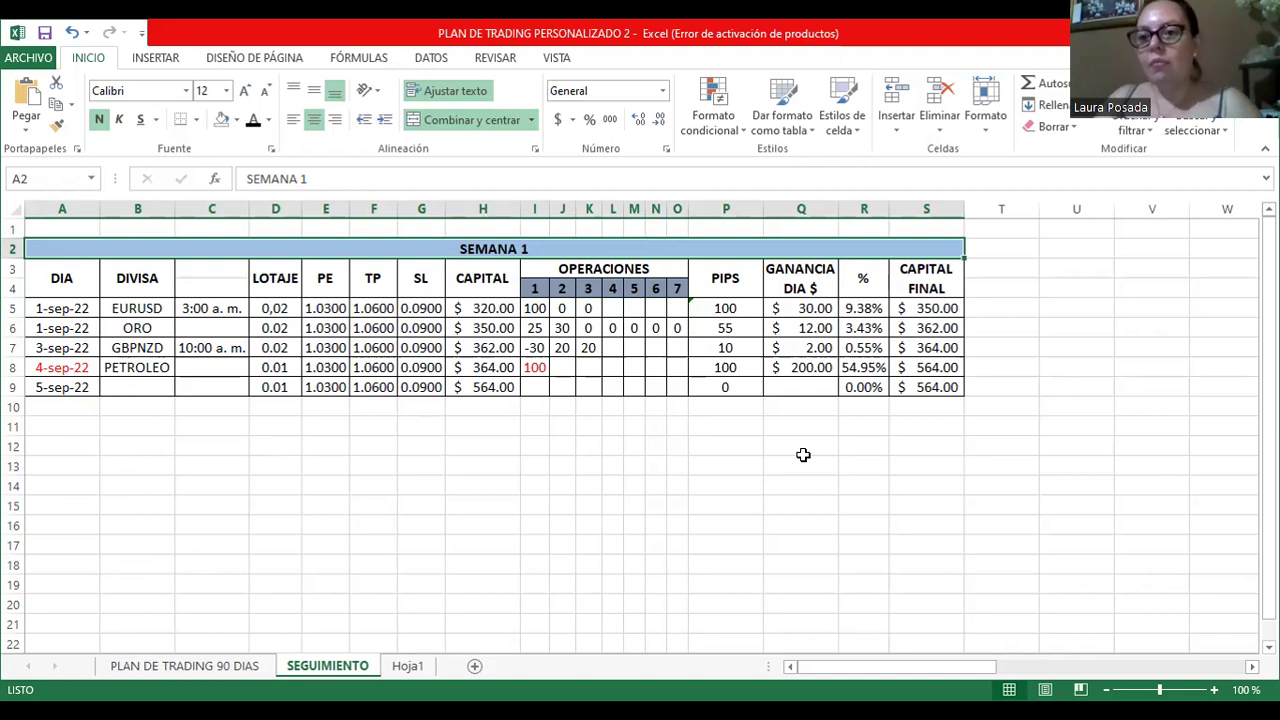
{"action": "left_click_drag", "start_coordinate": [918, 308], "coordinate": [921, 386]}
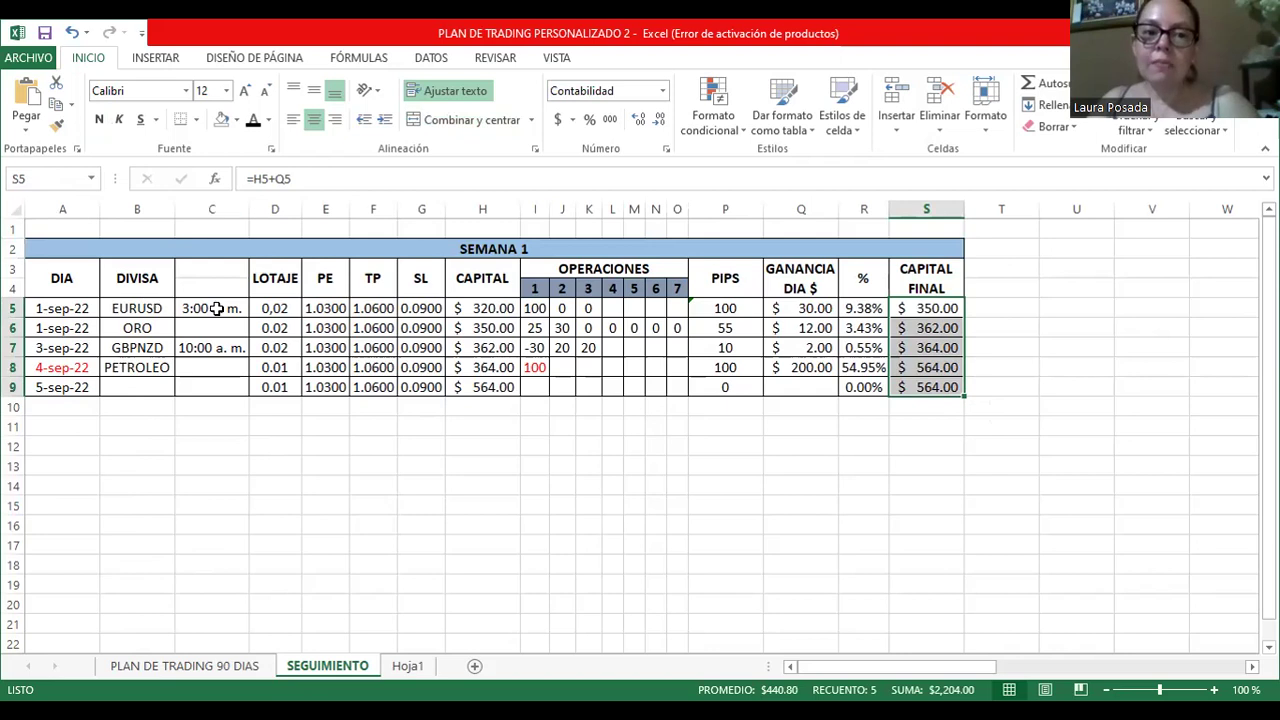
{"action": "left_click", "coordinate": [476, 309]}
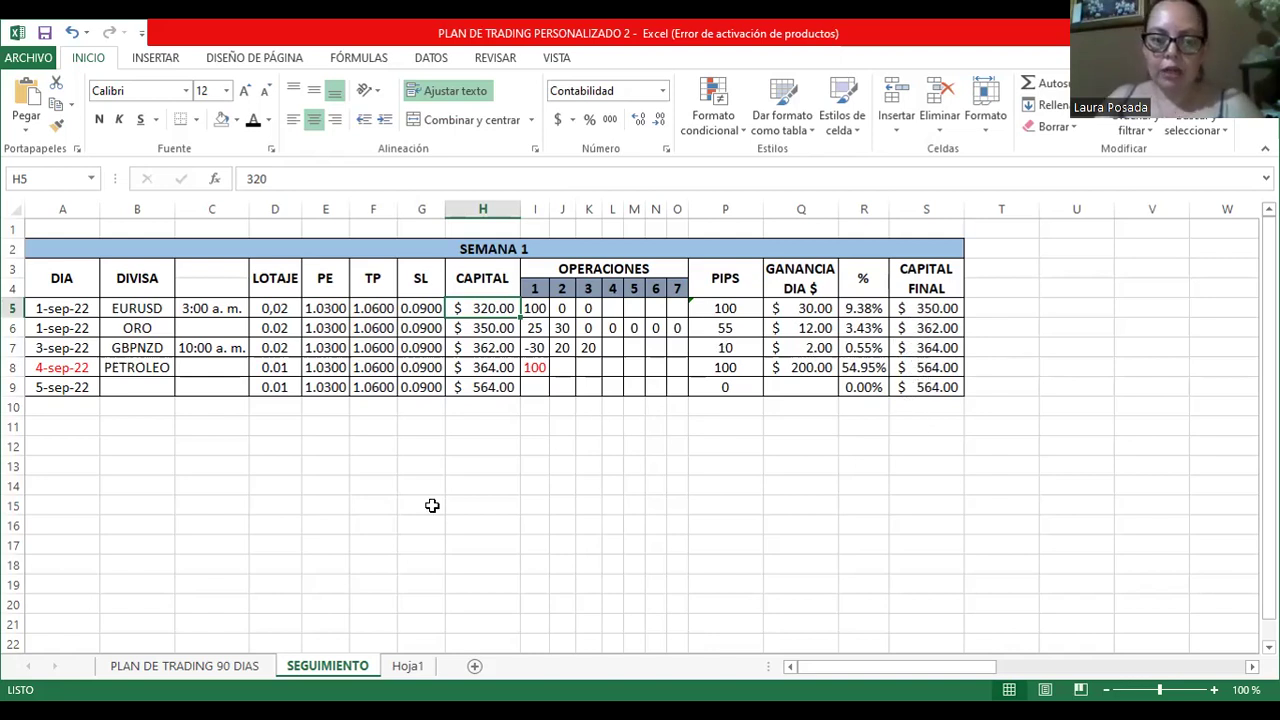
{"action": "left_click", "coordinate": [197, 666]}
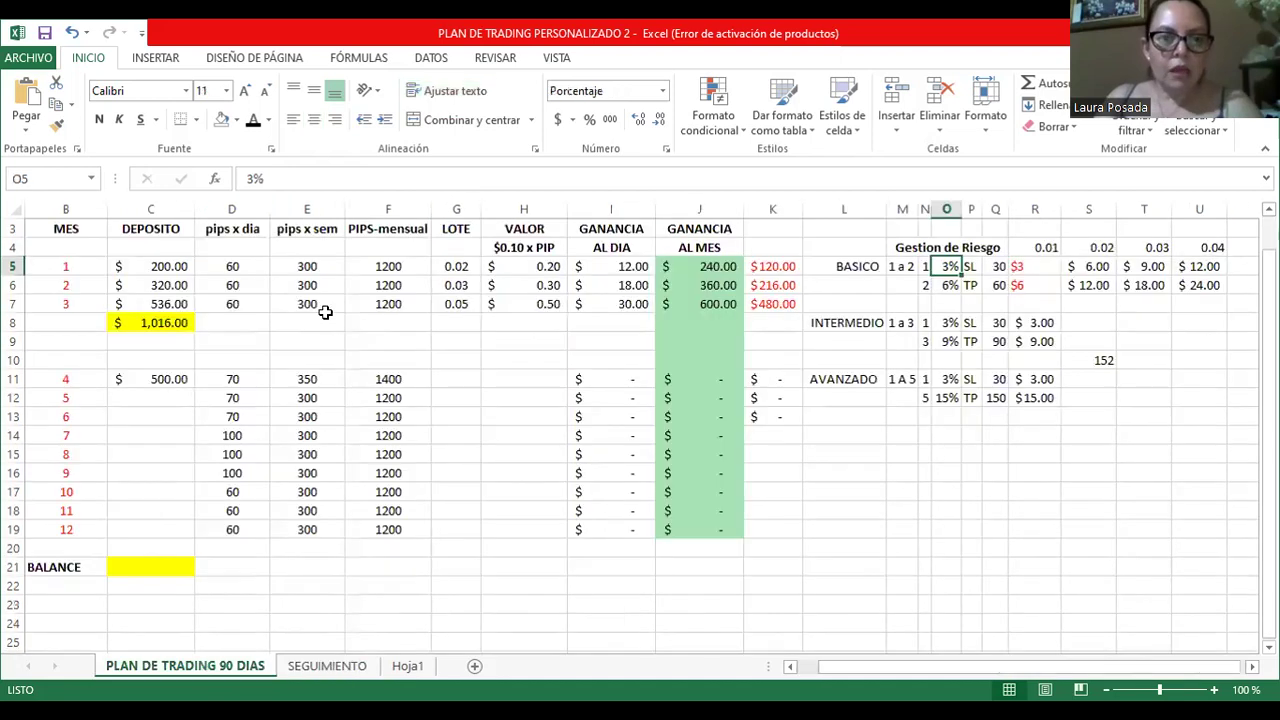